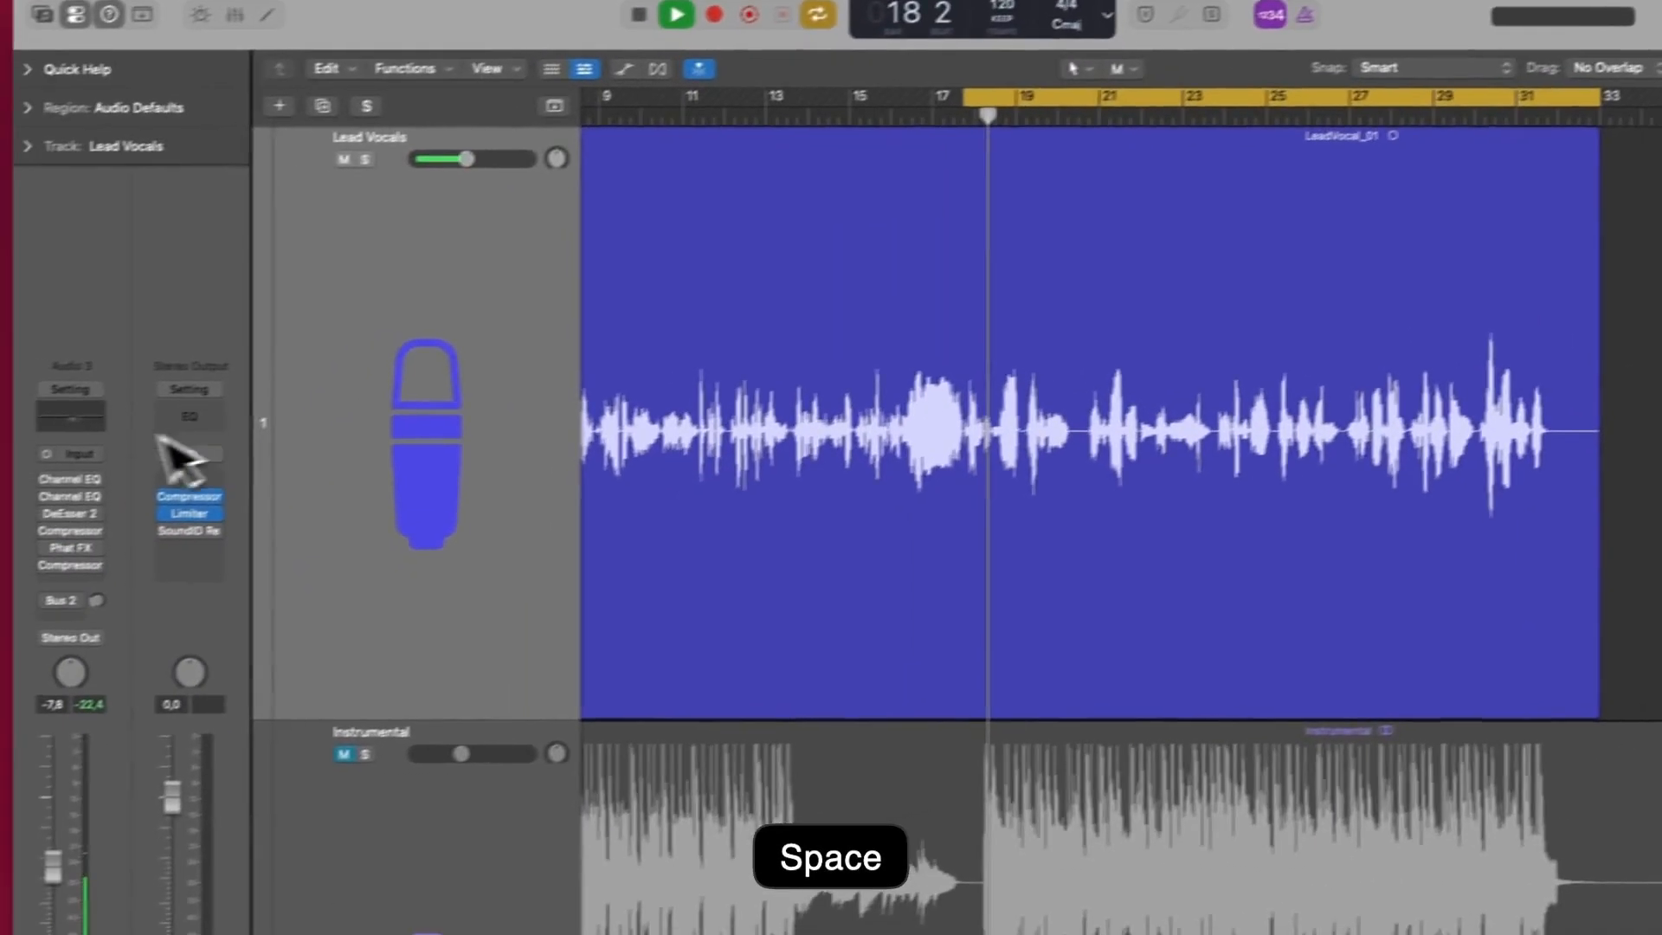
Switch on the first Channel EQ on Lead Vocals, widen its 1690 Hz band, and boost it at 1620 Hz to locate the resonance.
click(79, 481)
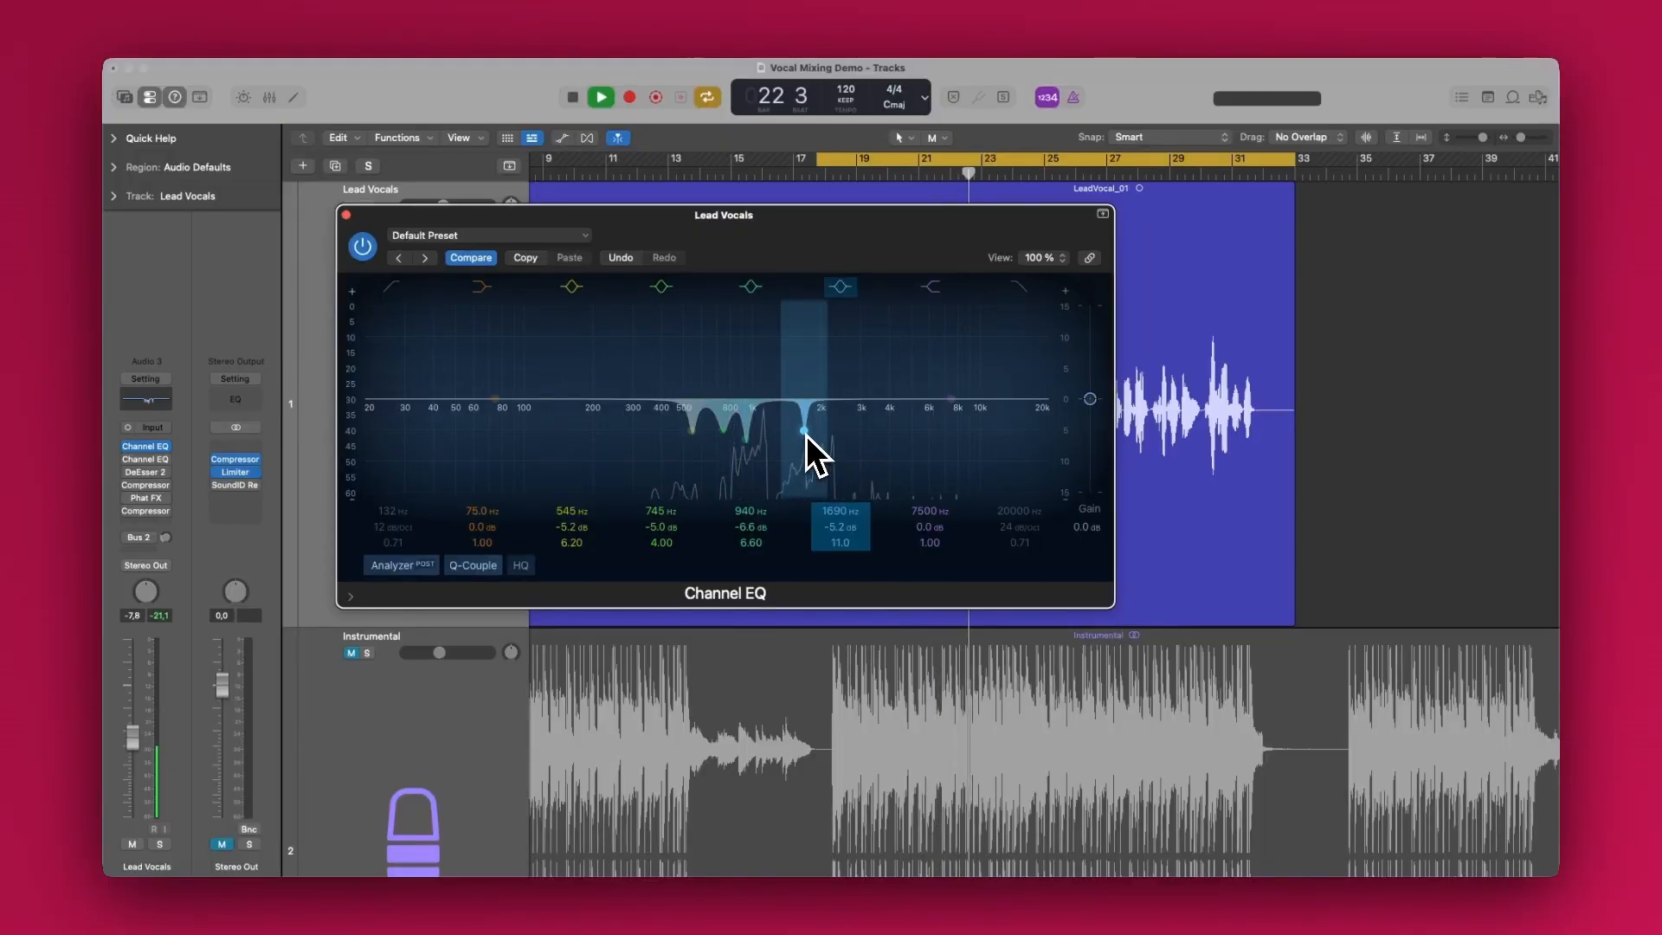
scroll(806, 434, down, 2)
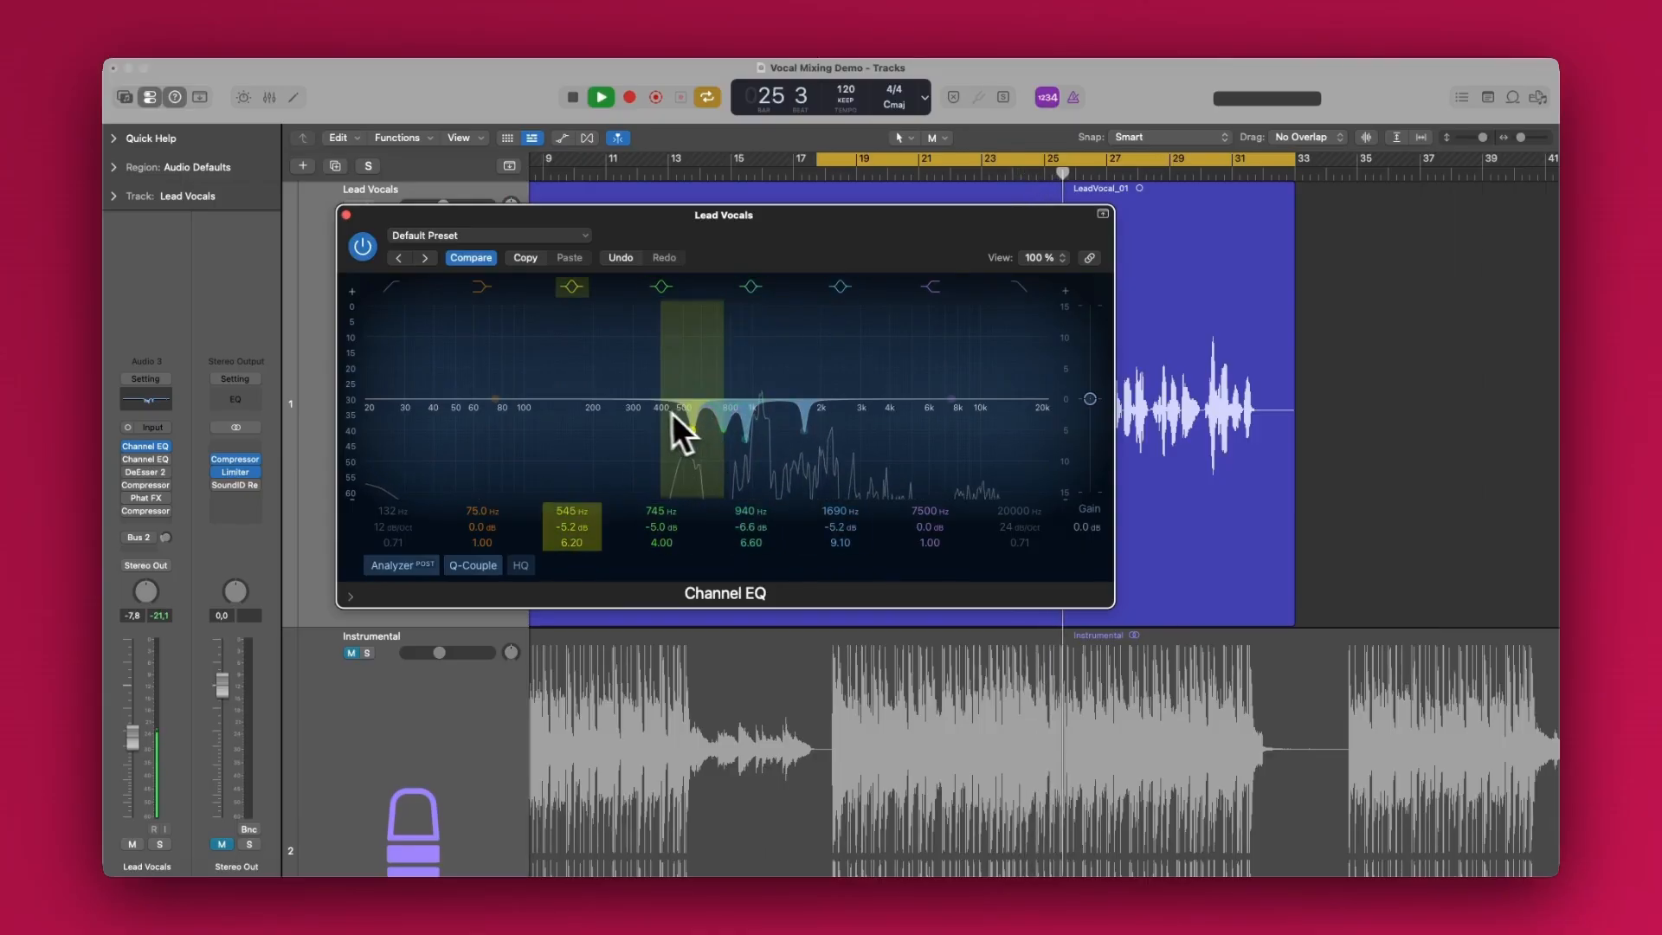
drag(814, 429, 808, 324)
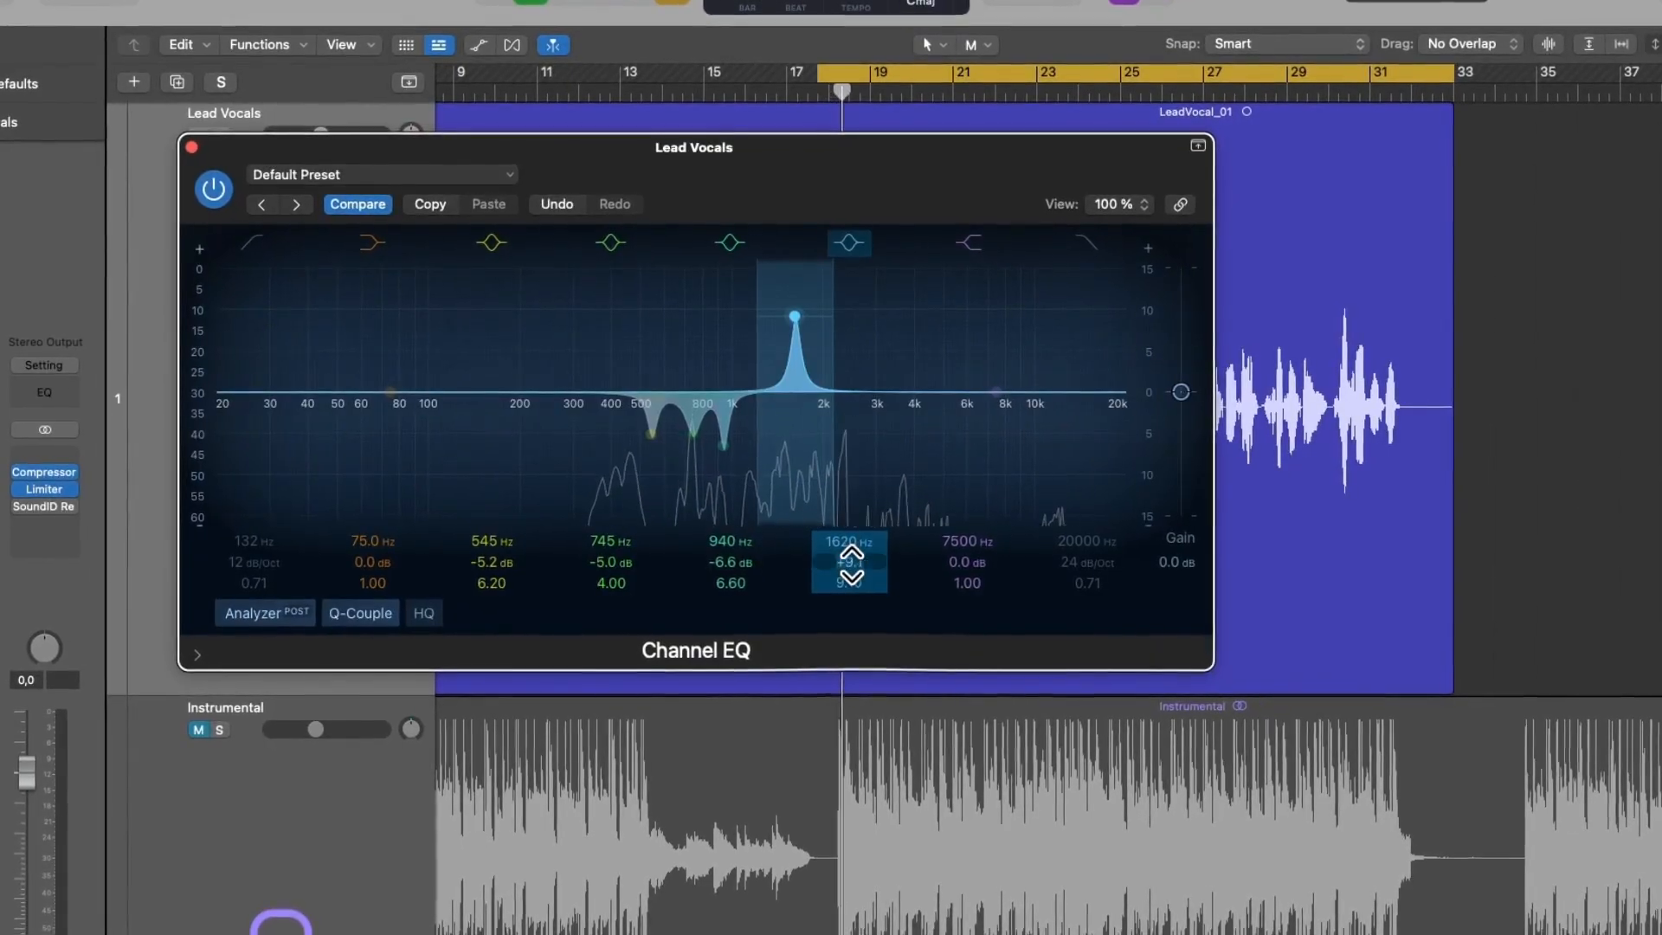
Turn the 1620 Hz boost into a cut of -3 dB, narrow it to Q 13.0, deepen it to -4.8 dB, and close the EQ.
double_click(841, 529)
text(-3)
key(Return)
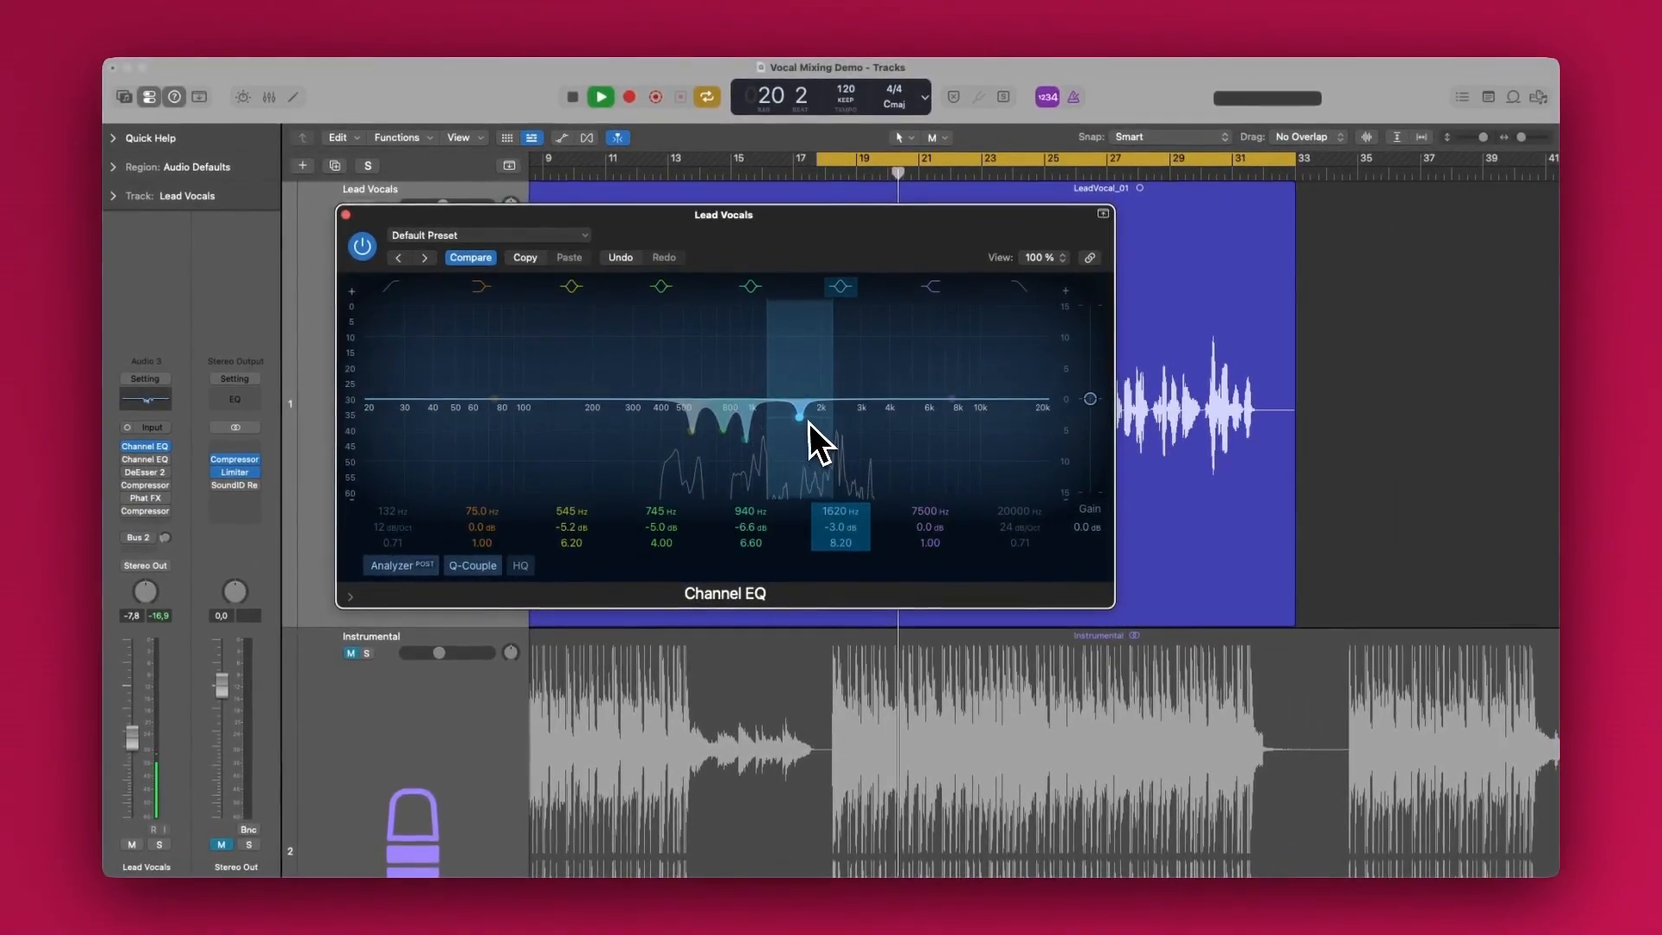
scroll(808, 422, up, 5)
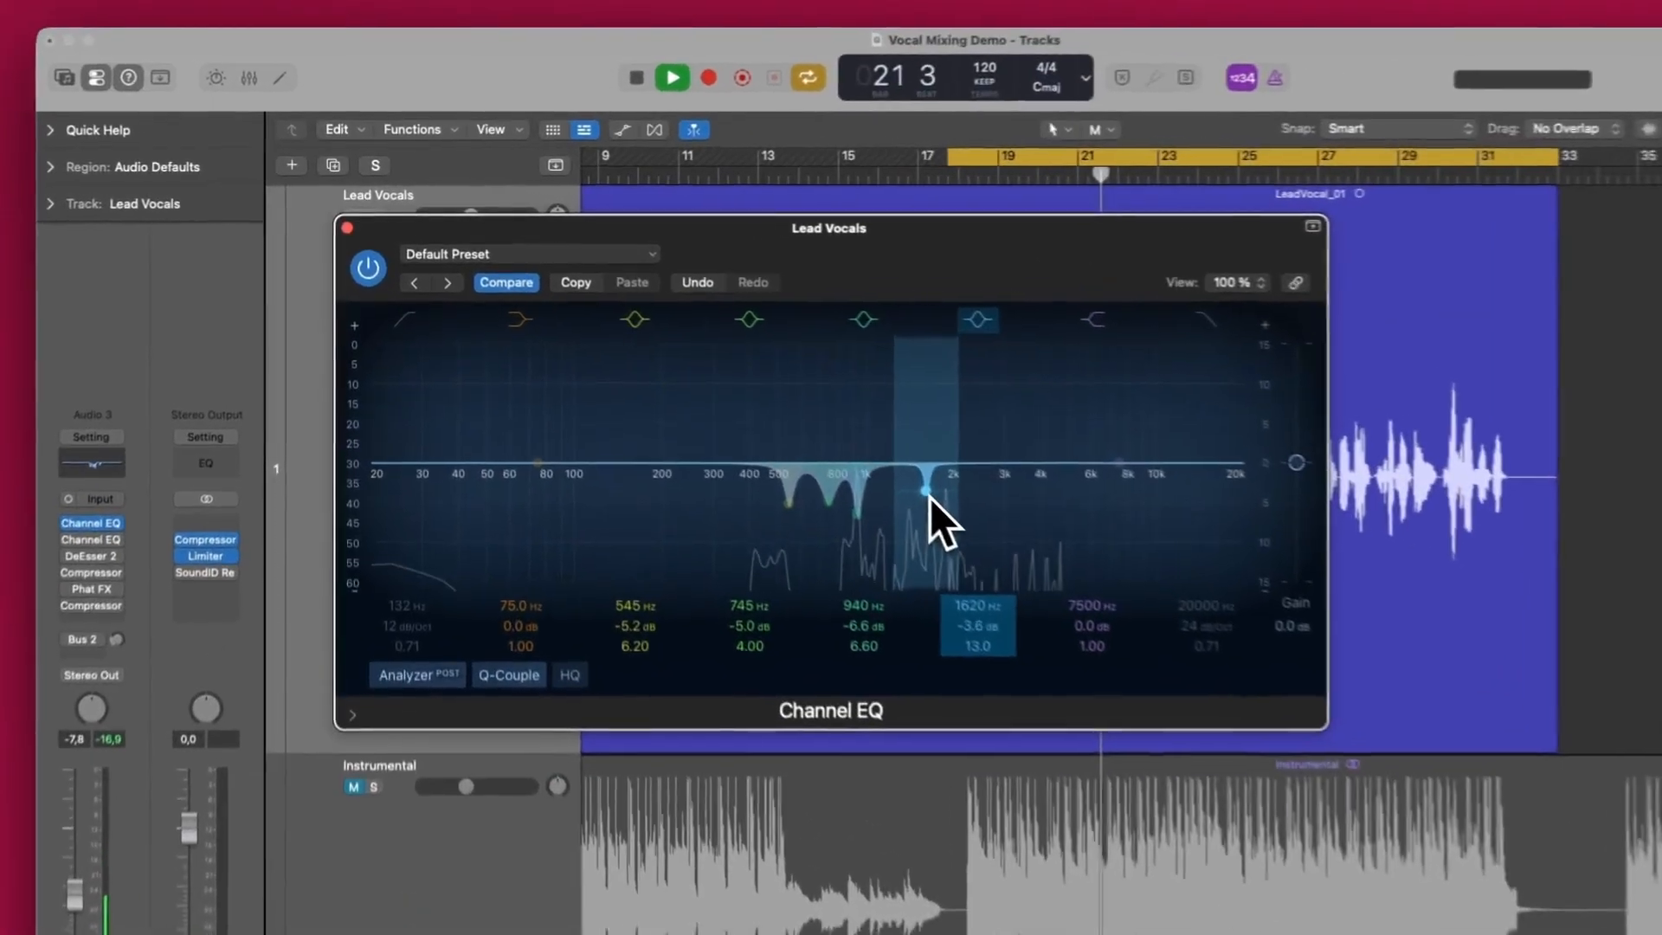
drag(803, 422, 801, 436)
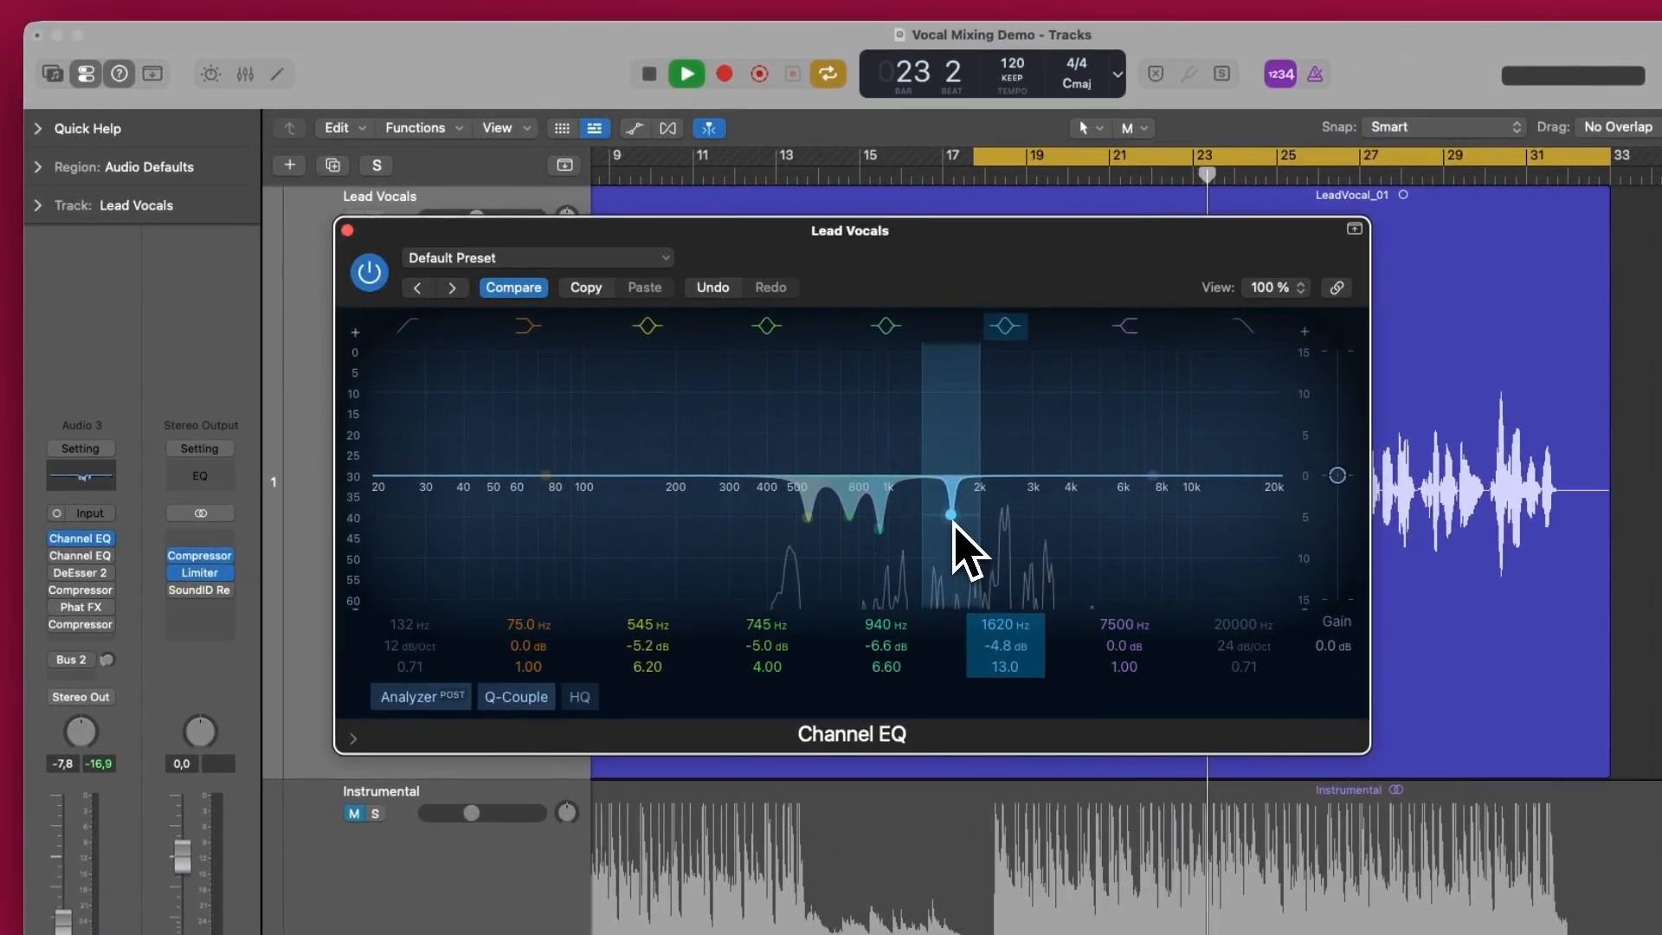
click(347, 231)
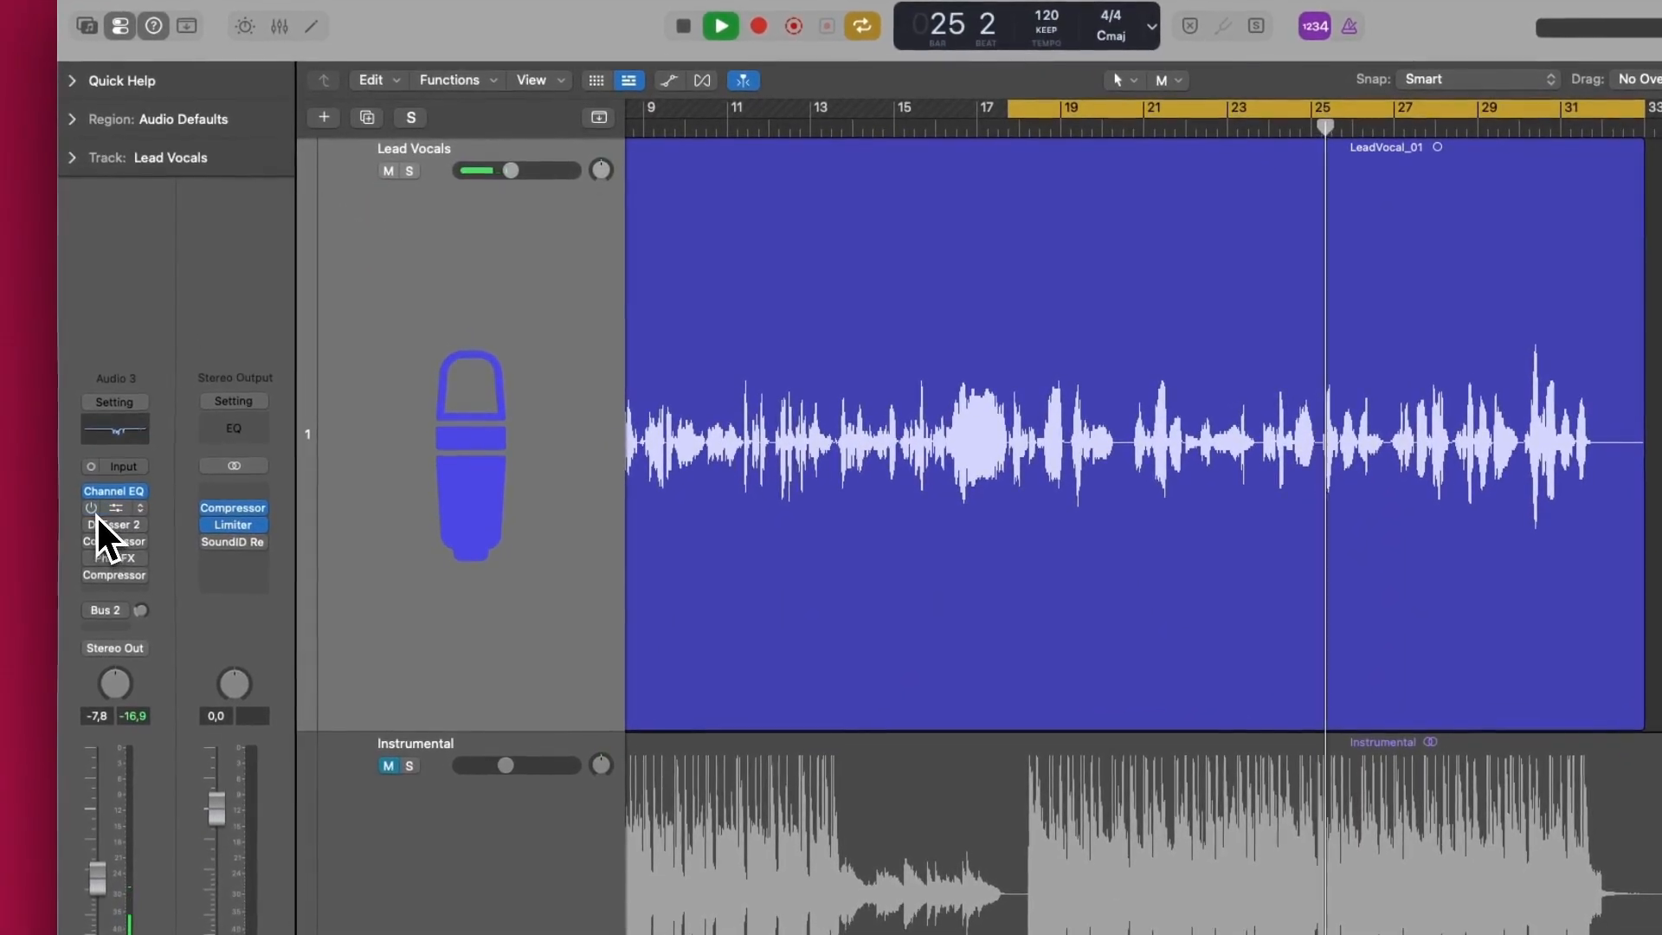
Switch on the second Channel EQ and set the low-mid cut to 330 Hz, the boost to 3560 Hz +1.7 dB and the high shelf to 9950 Hz +2.9 dB.
click(90, 544)
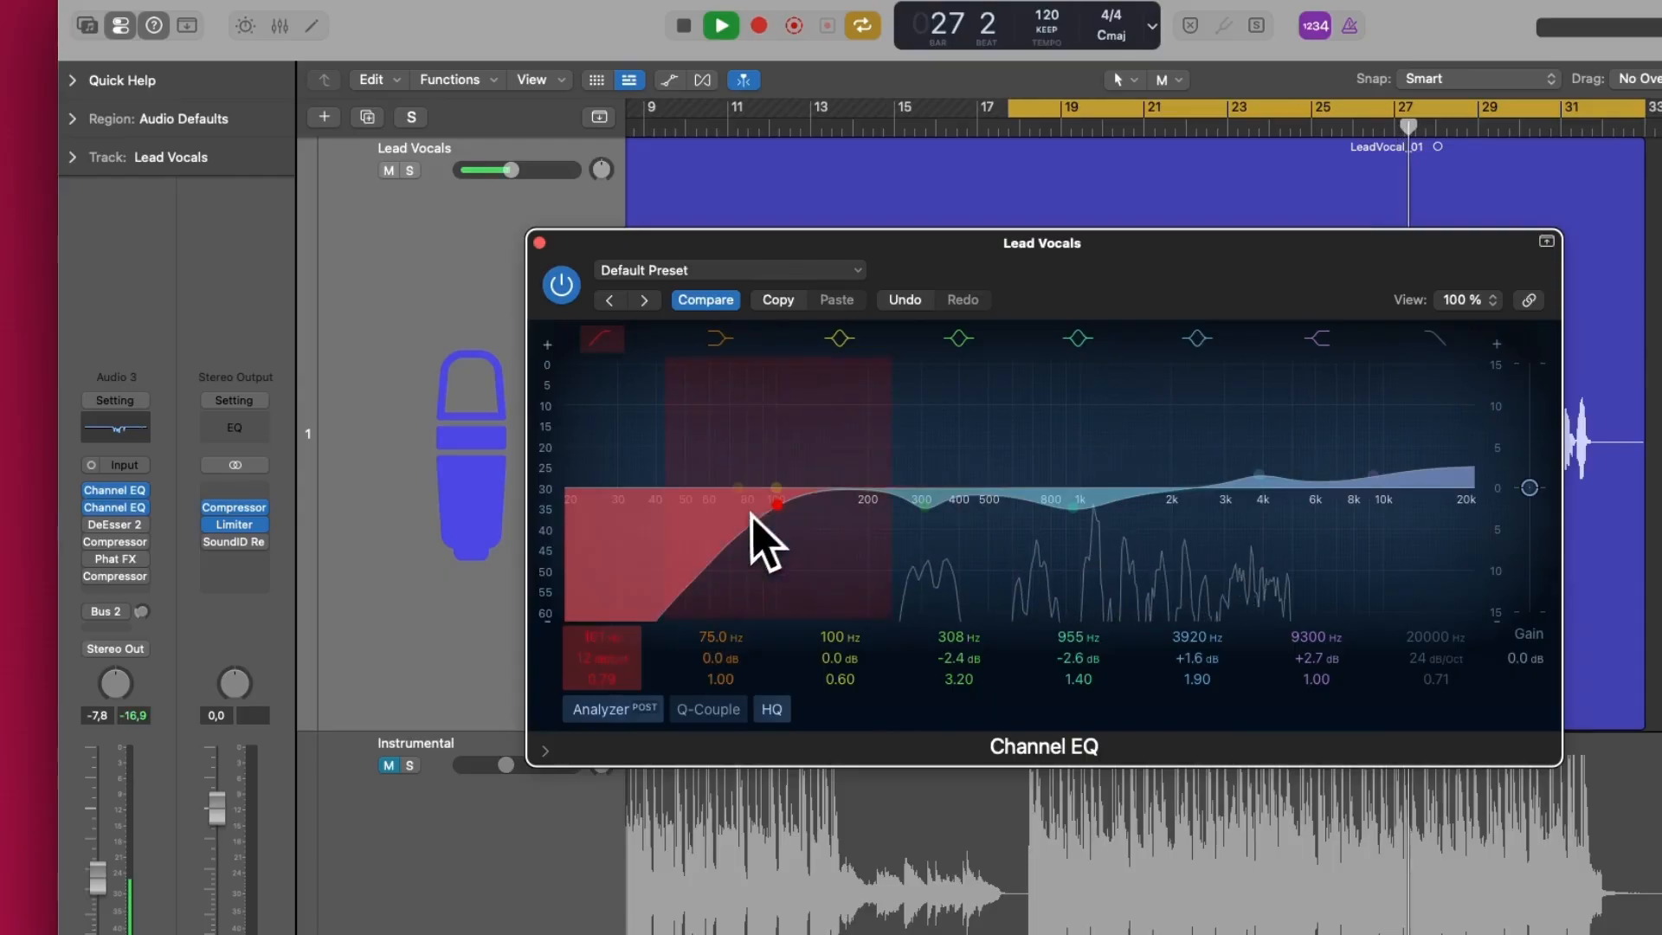
drag(774, 512, 772, 512)
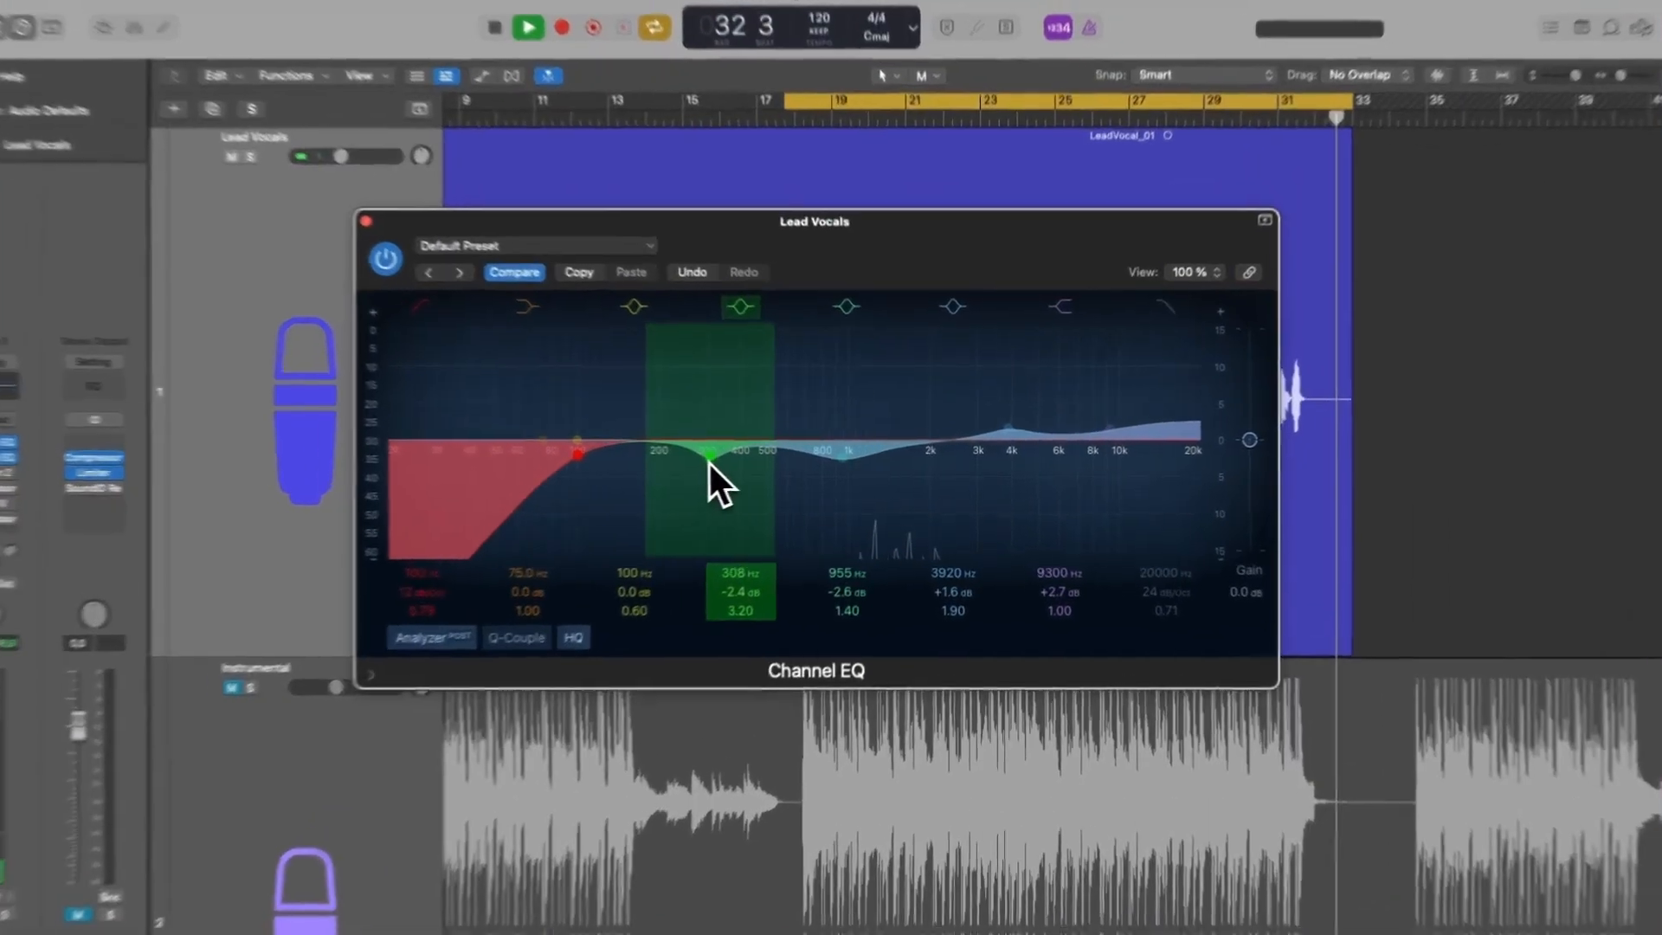
drag(753, 463, 760, 463)
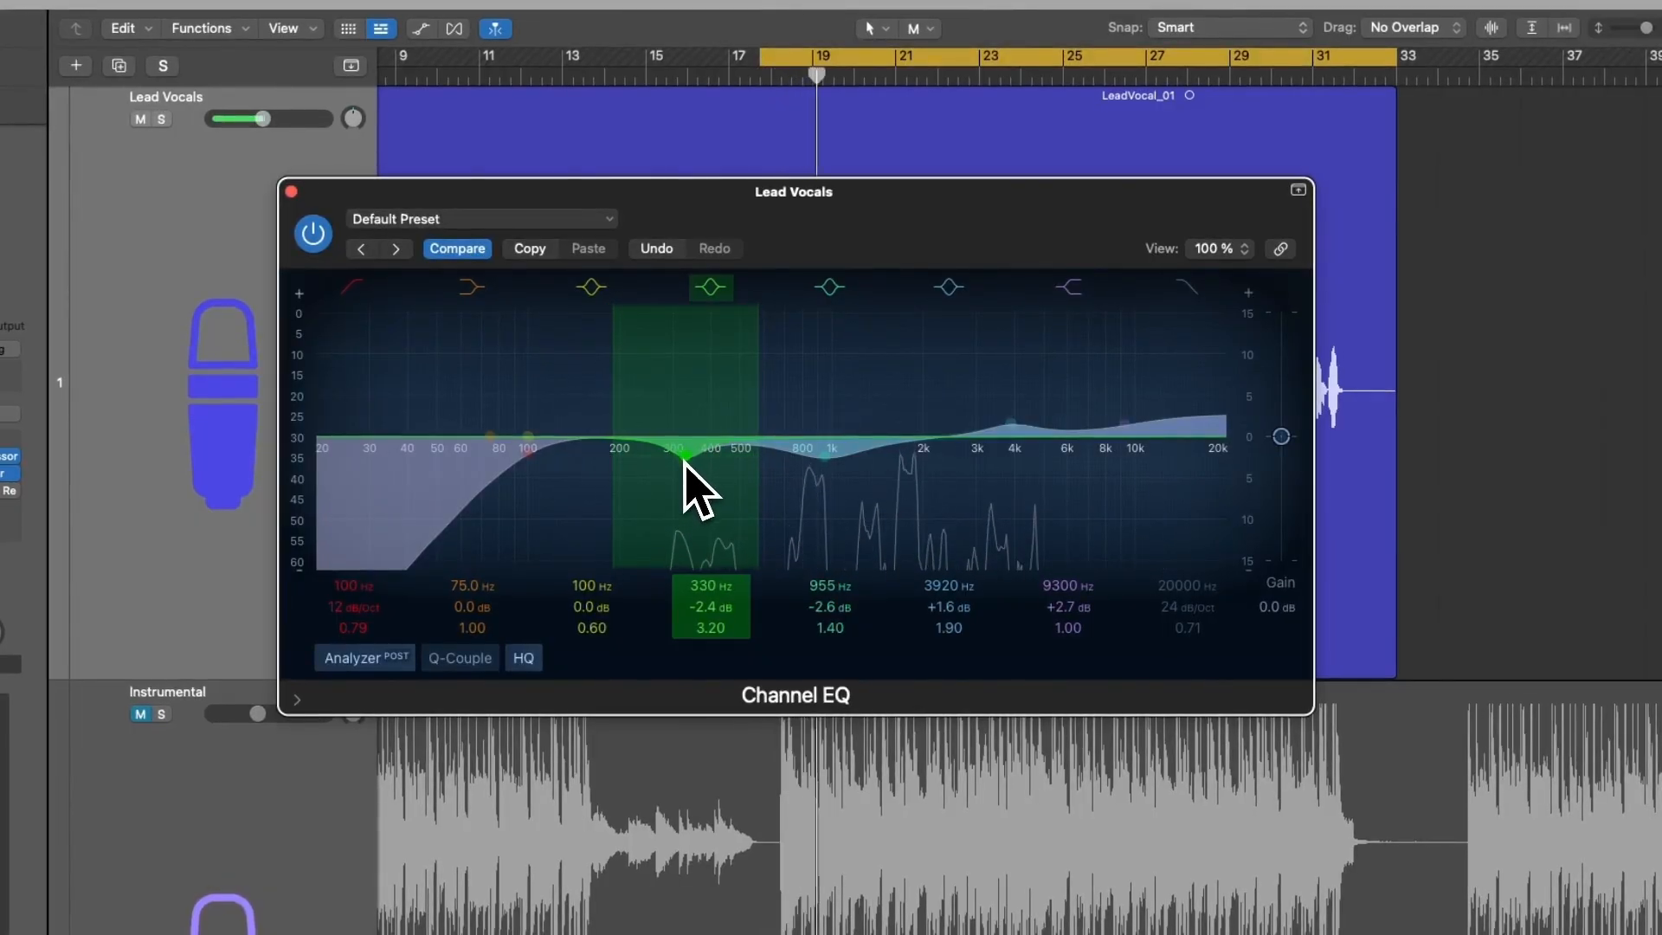
drag(1012, 422, 1001, 423)
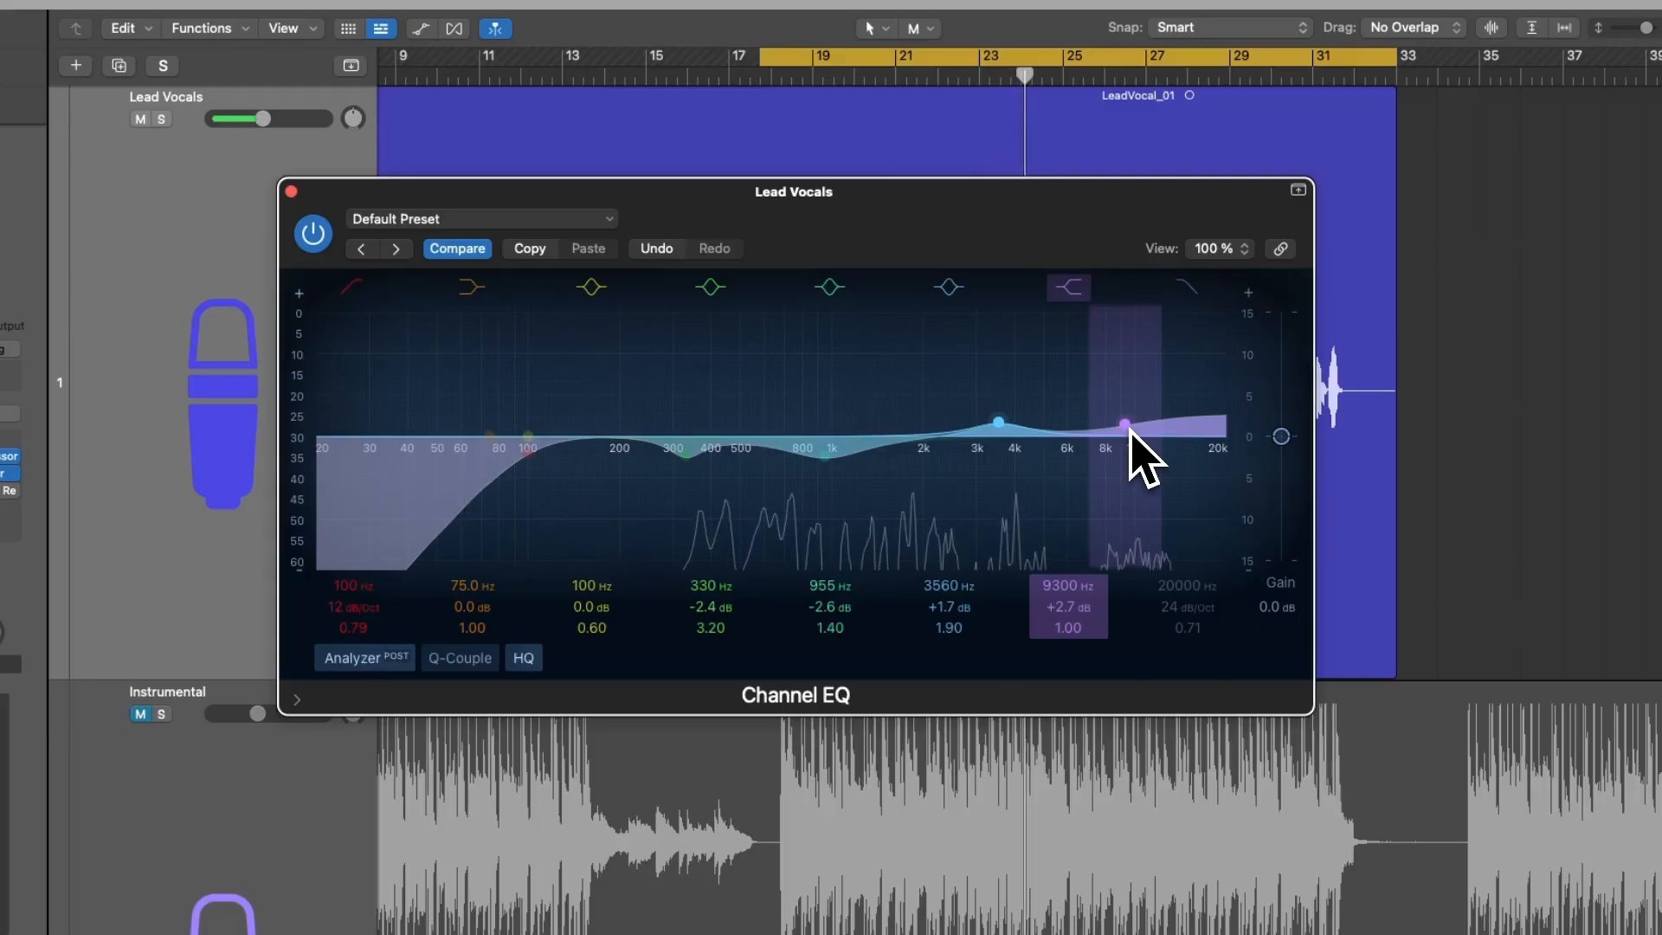
drag(1130, 428, 1139, 430)
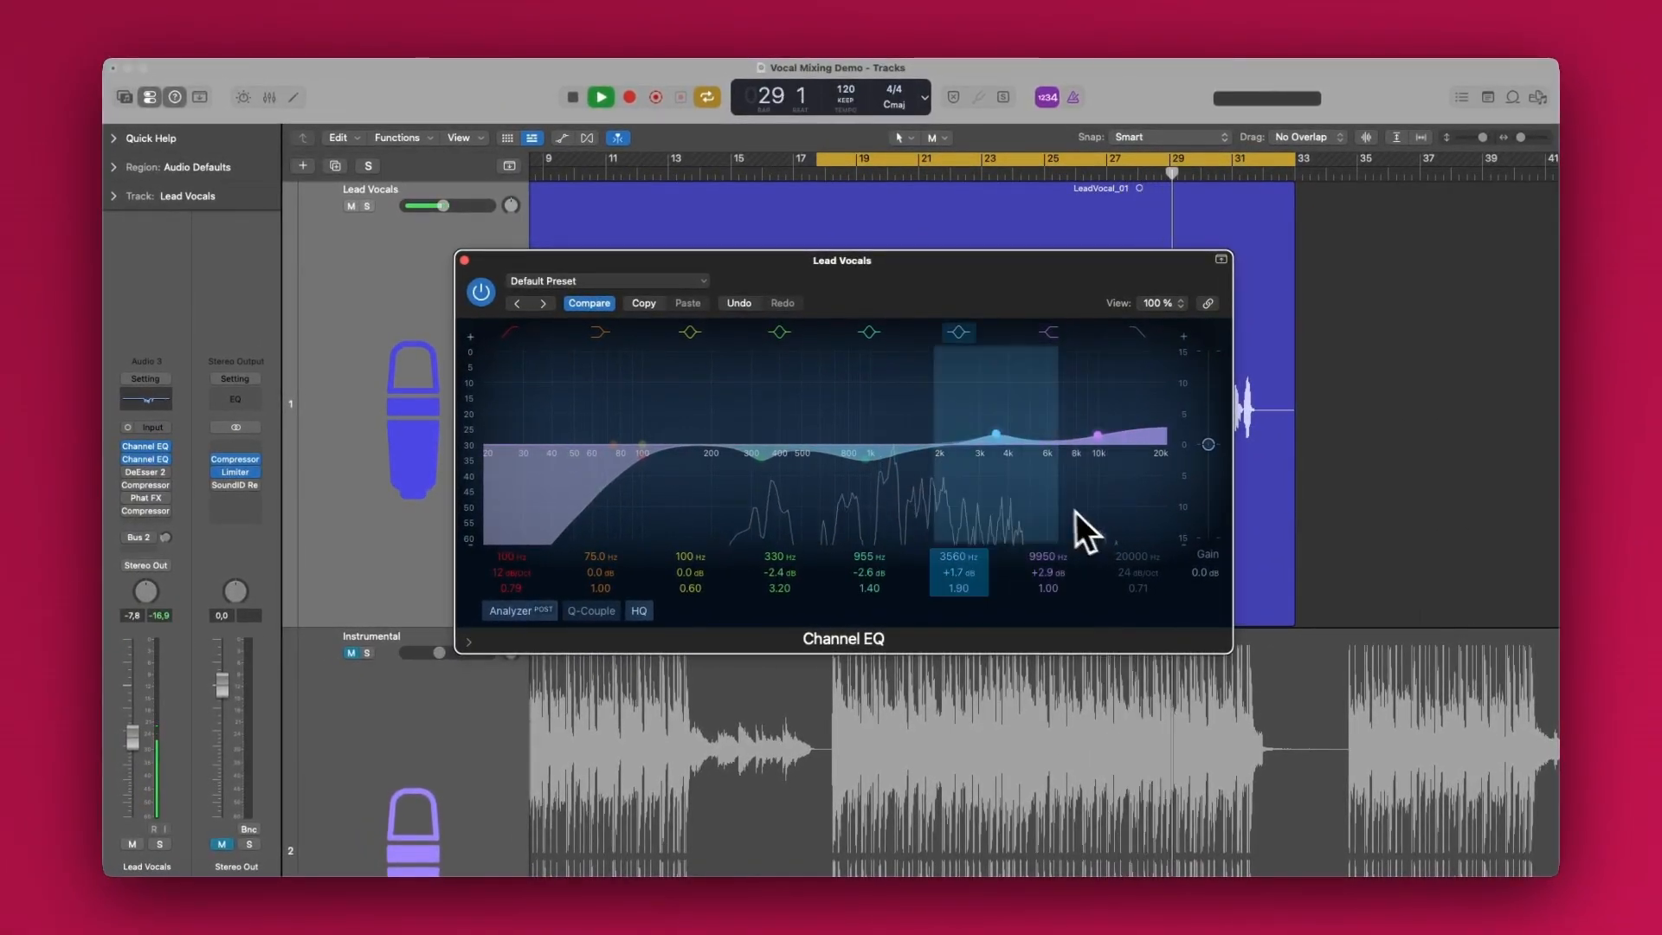
click(465, 259)
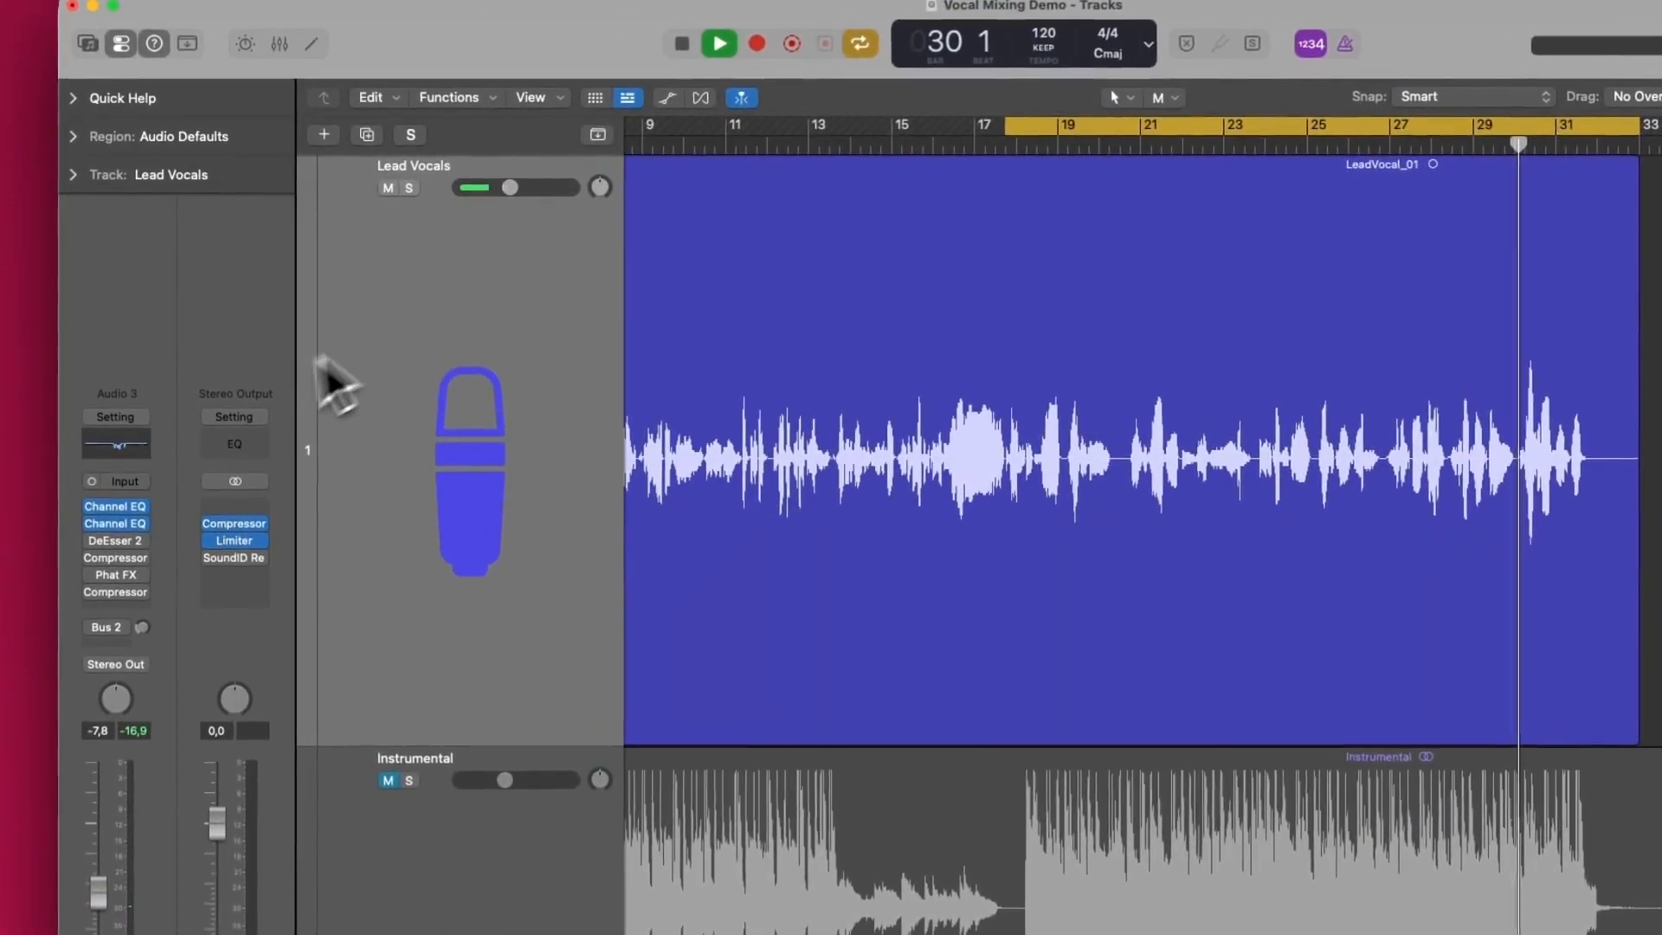
Switch on DeEsser 2 on the Lead Vocals track and adjust its detection threshold to -7.5 dB.
click(113, 544)
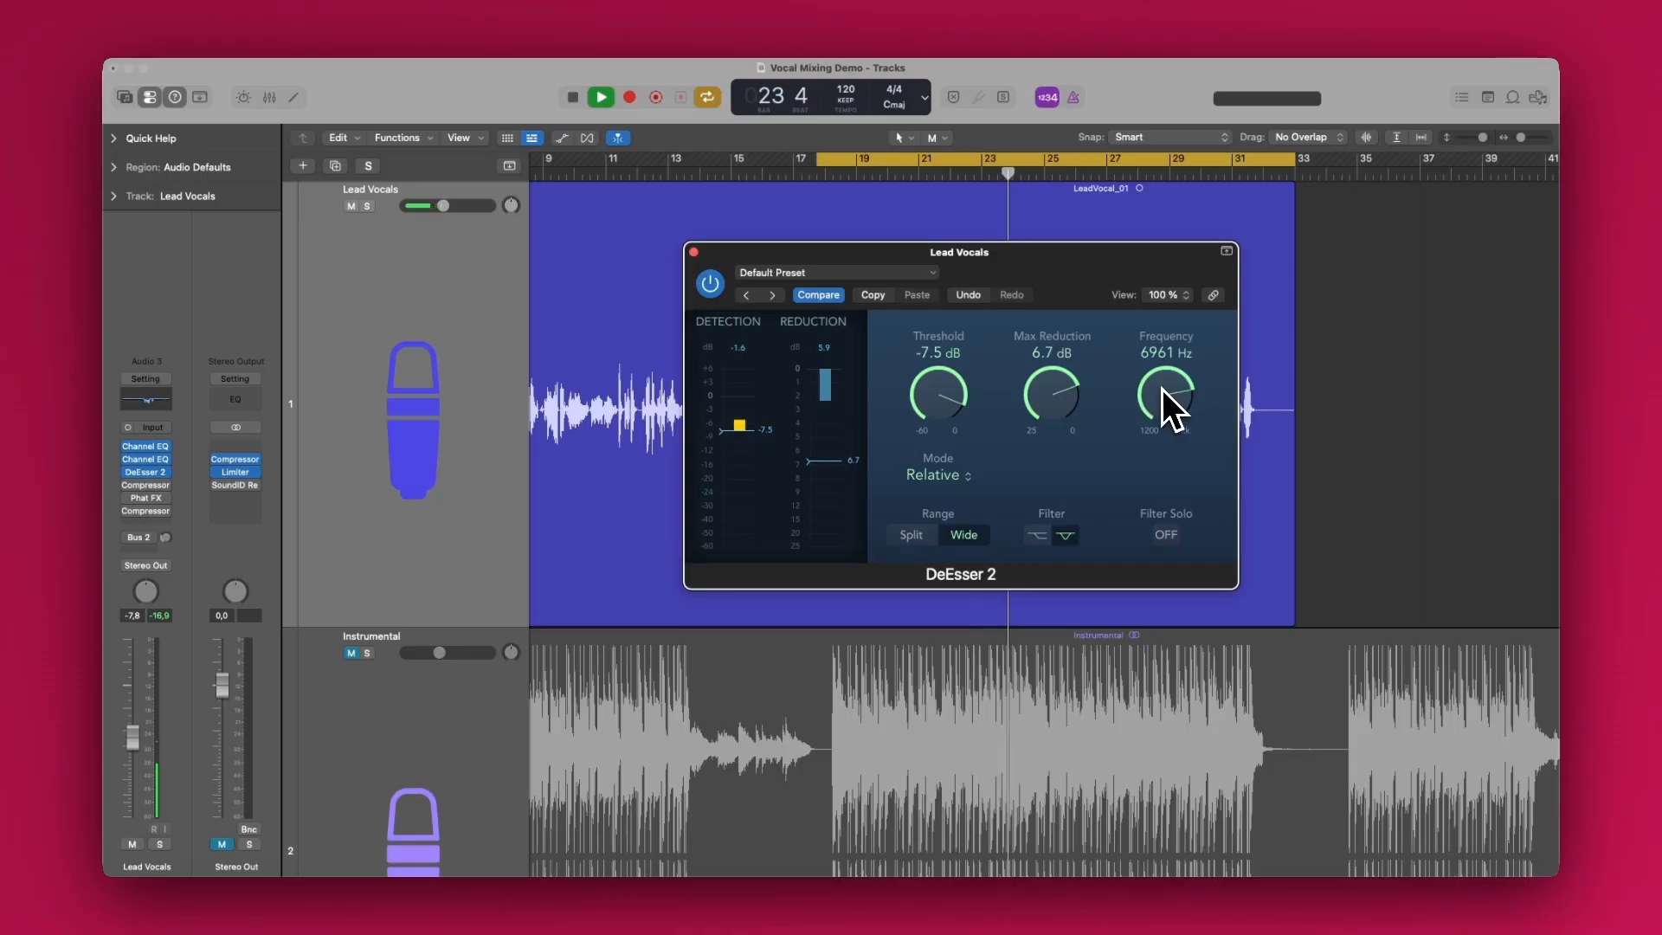
drag(939, 388, 943, 402)
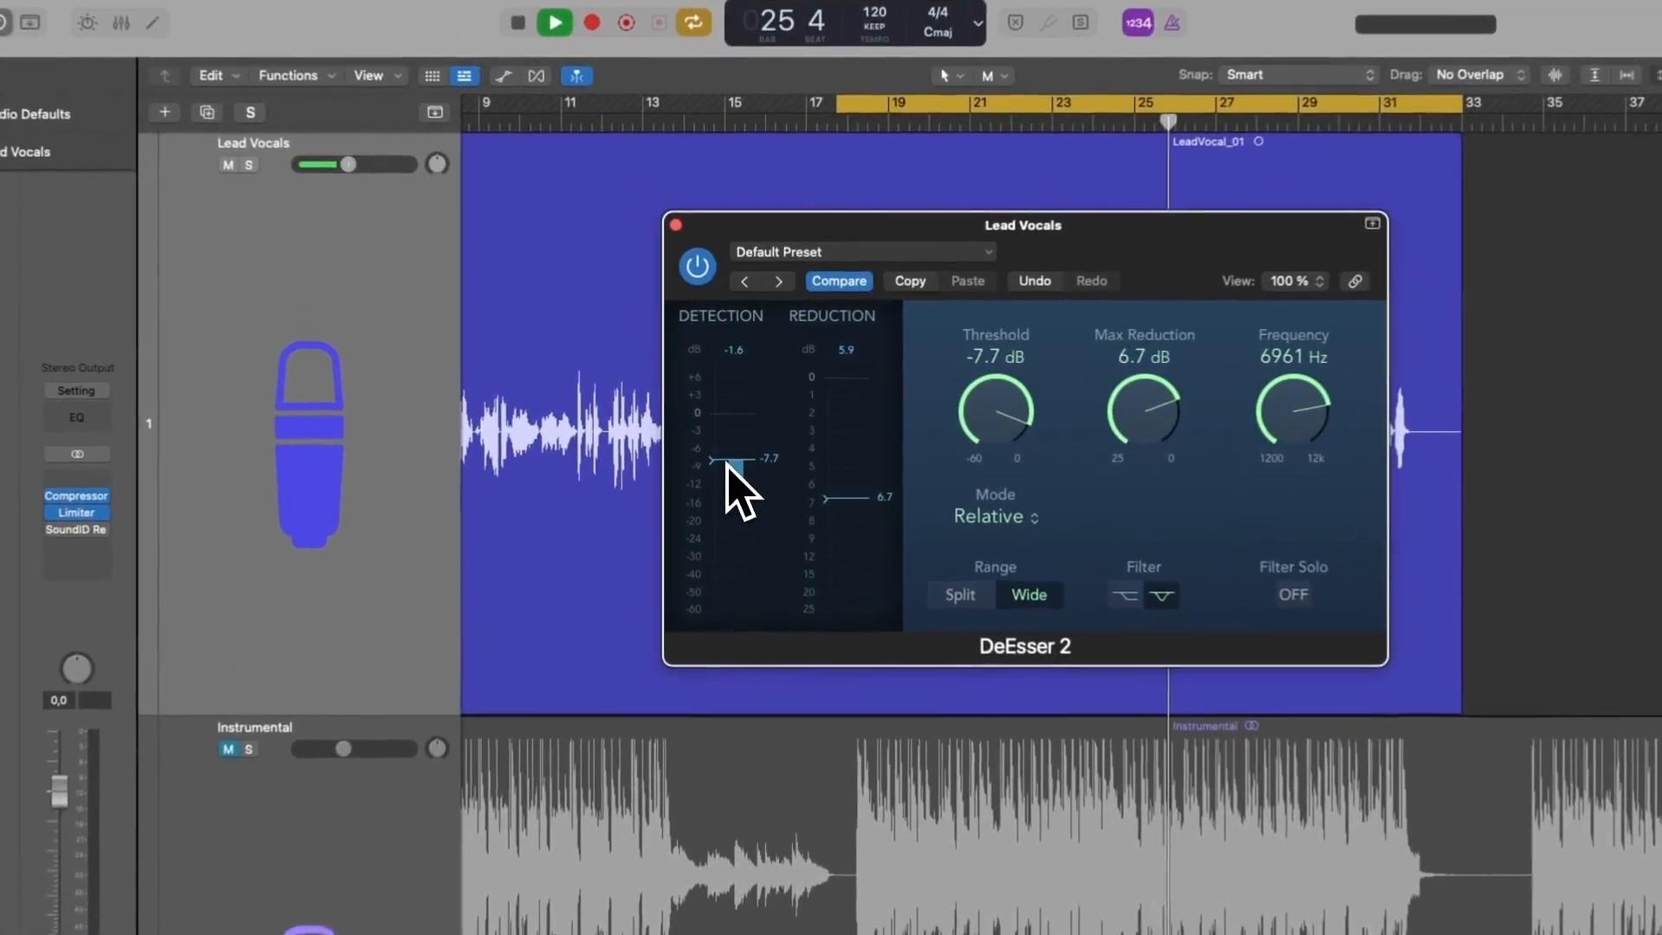
drag(727, 465, 727, 461)
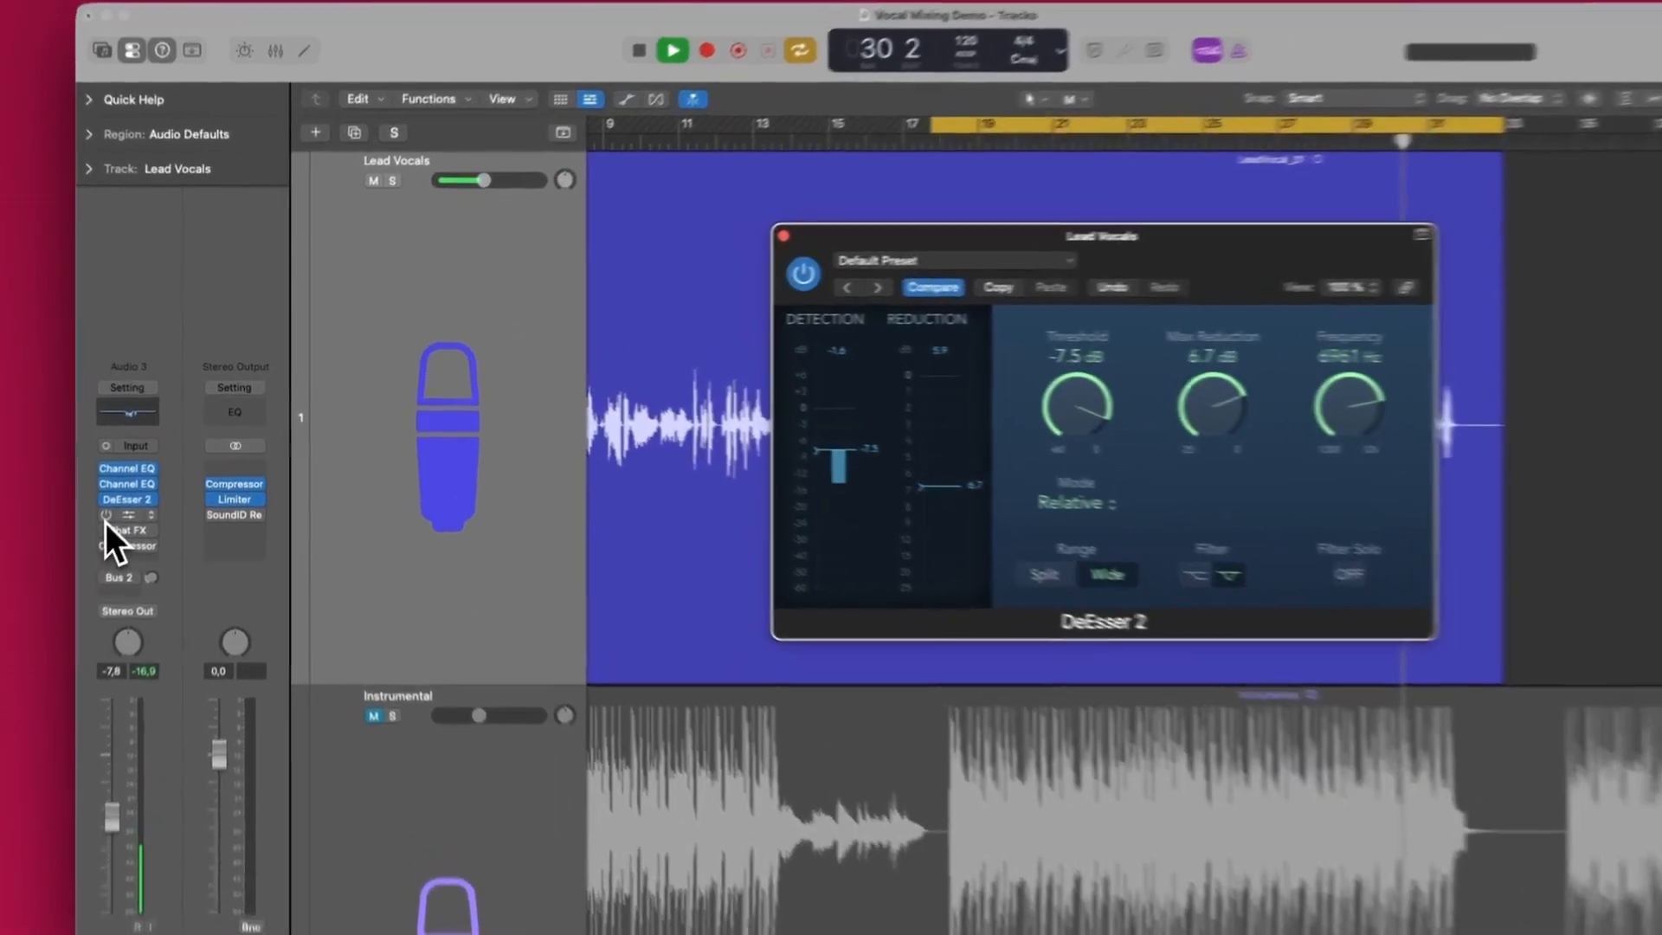
Switch on the first Compressor, set to Vintage VCA, after the de-esser, raise its ratio slightly, and close its window.
click(127, 486)
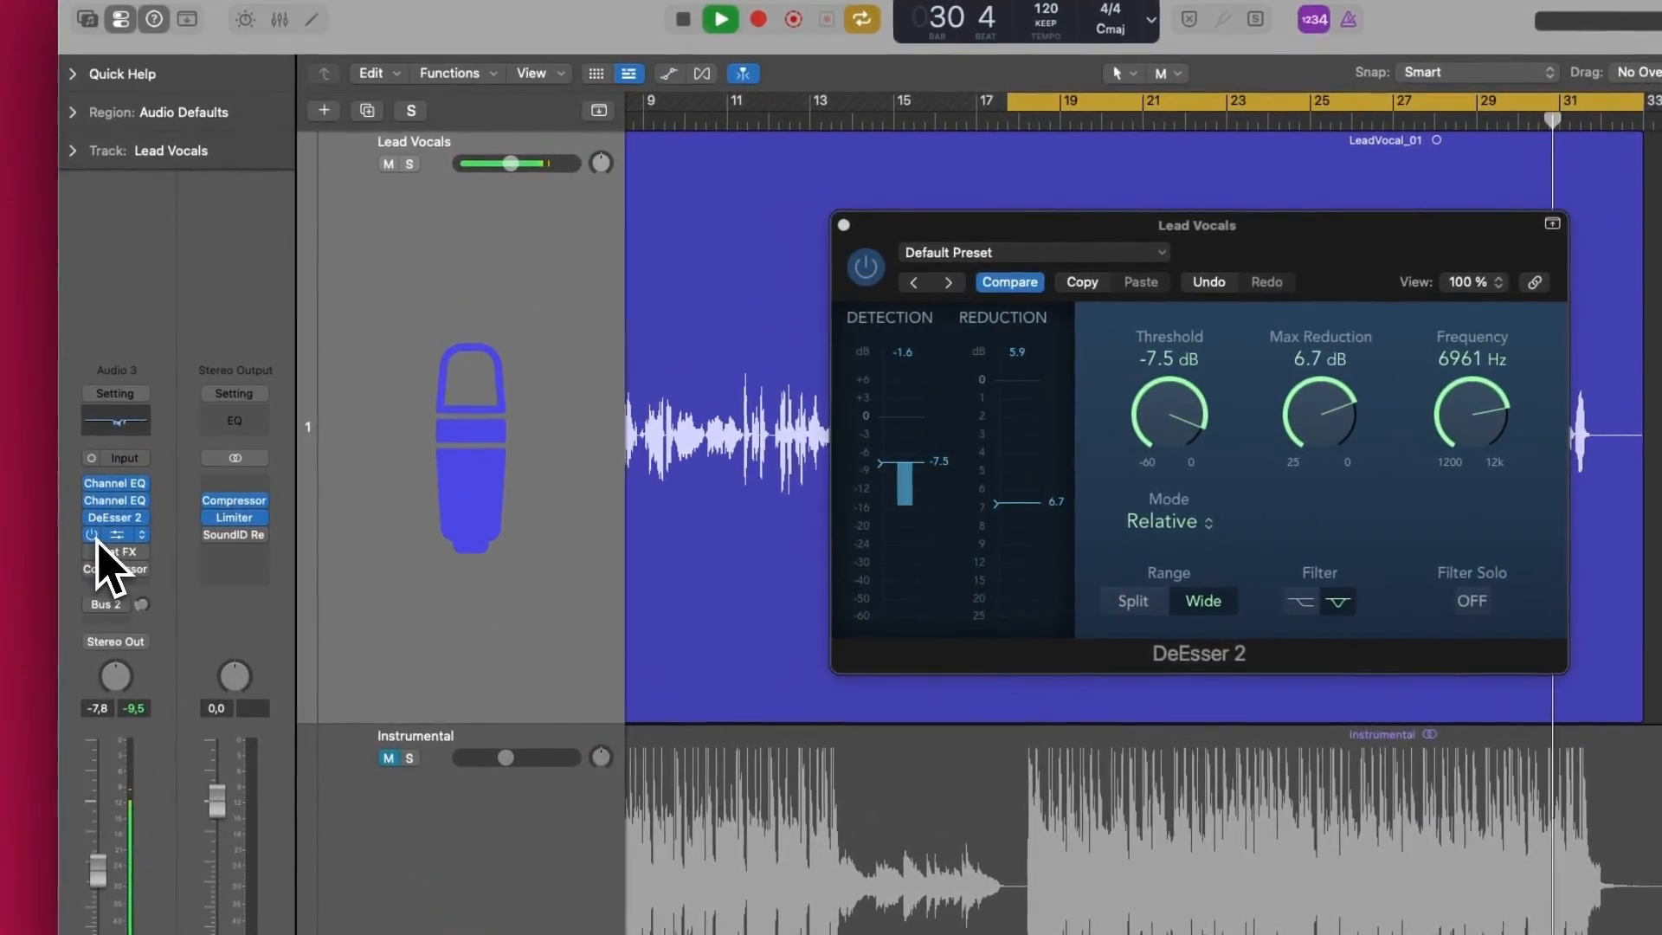
click(112, 535)
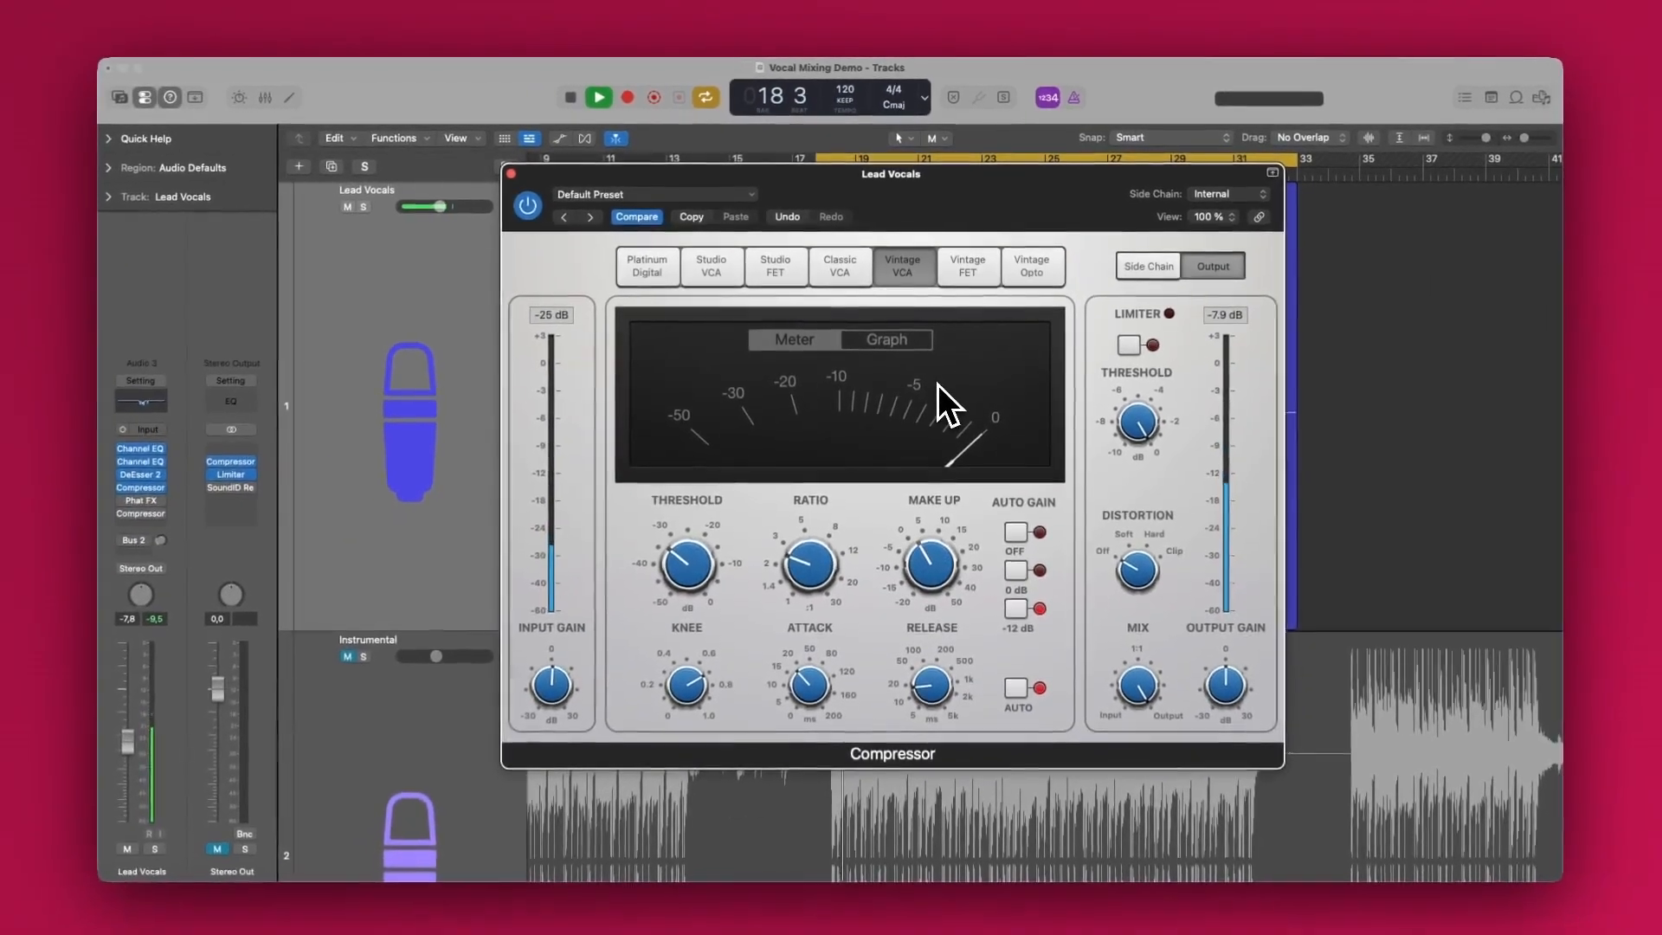
mouse_move(811, 578)
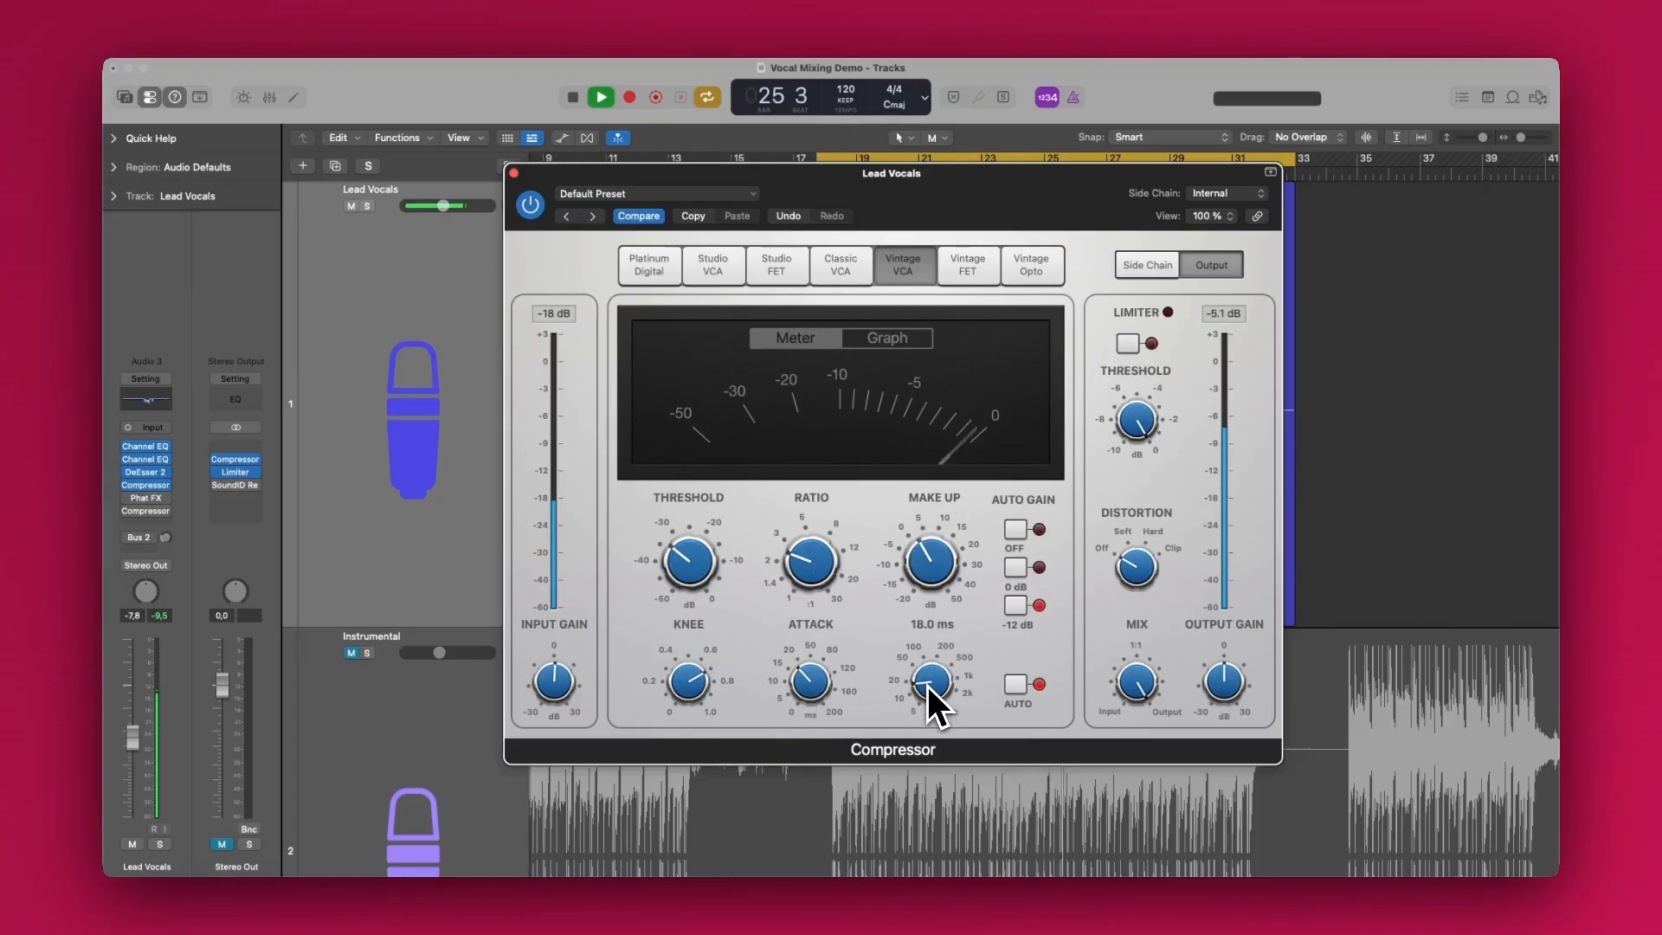
drag(795, 566, 800, 558)
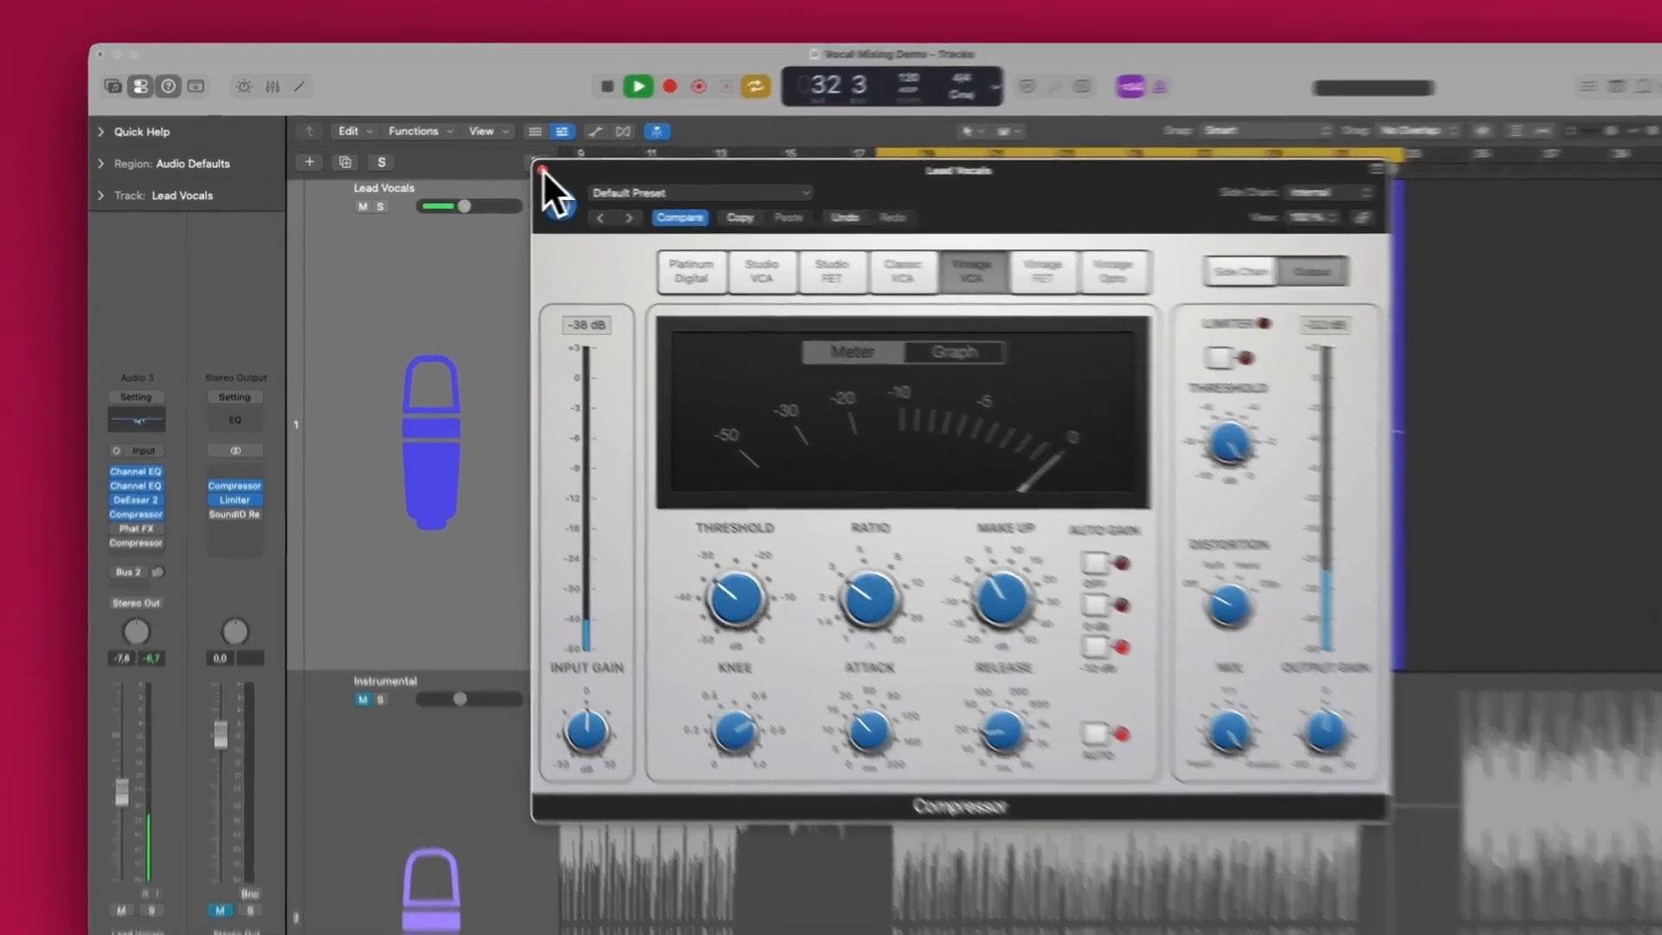
click(513, 173)
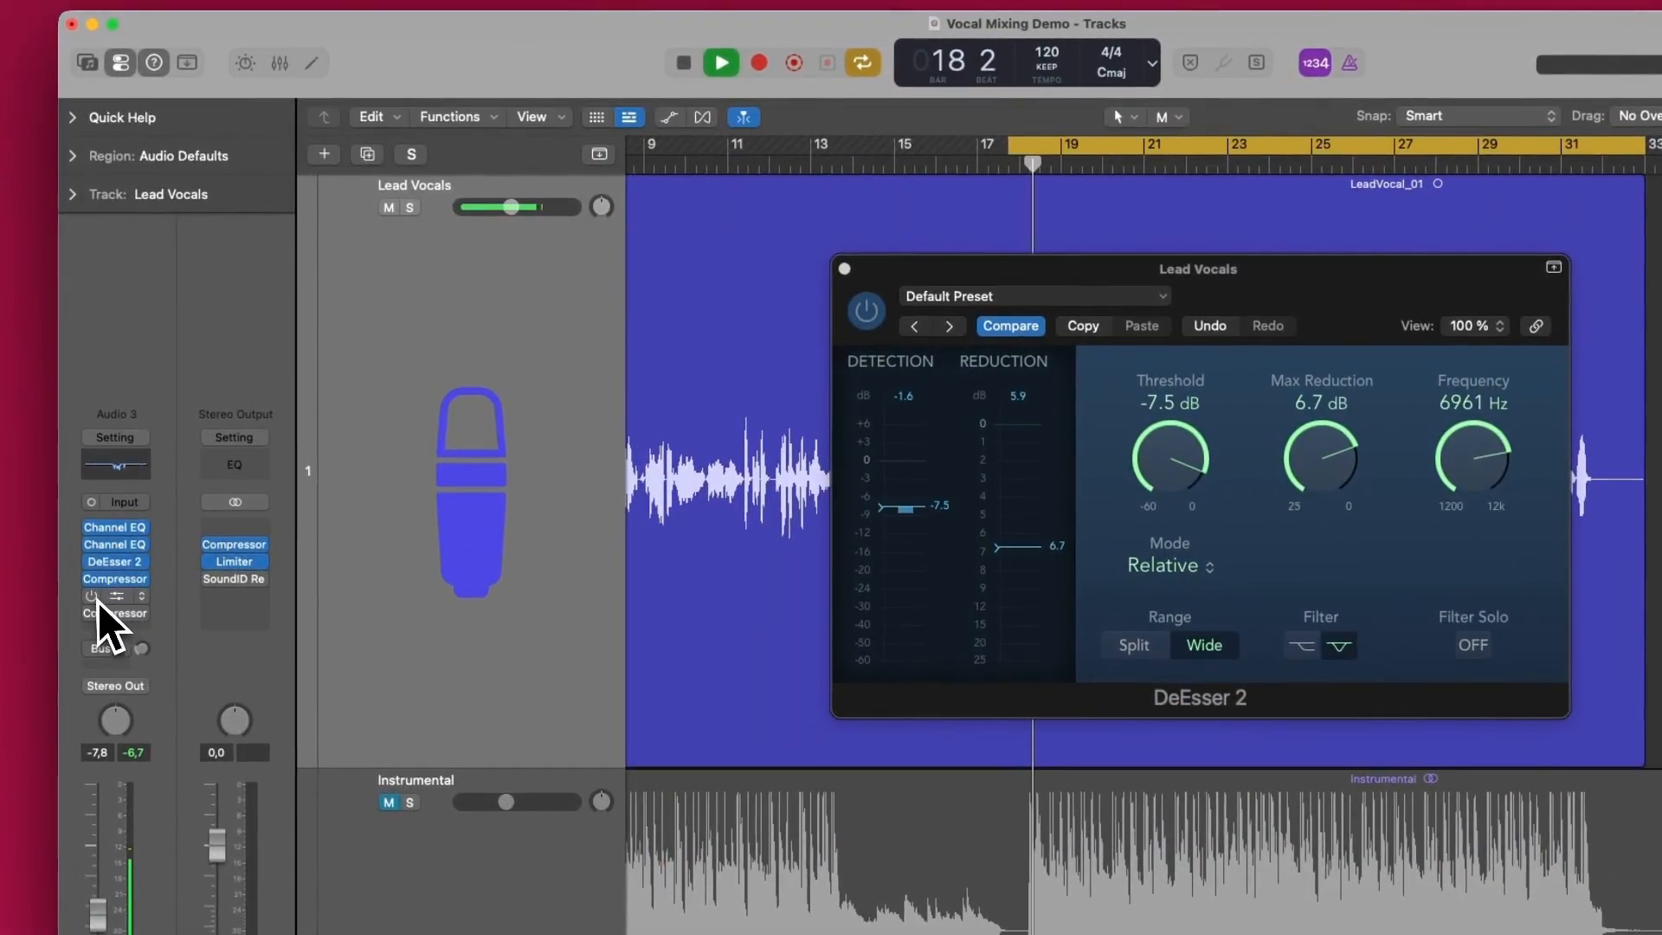
Switch on Phat FX on the Lead Vocals track, close the DeEsser 2 window, and reposition the Phat FX window for full view.
click(119, 597)
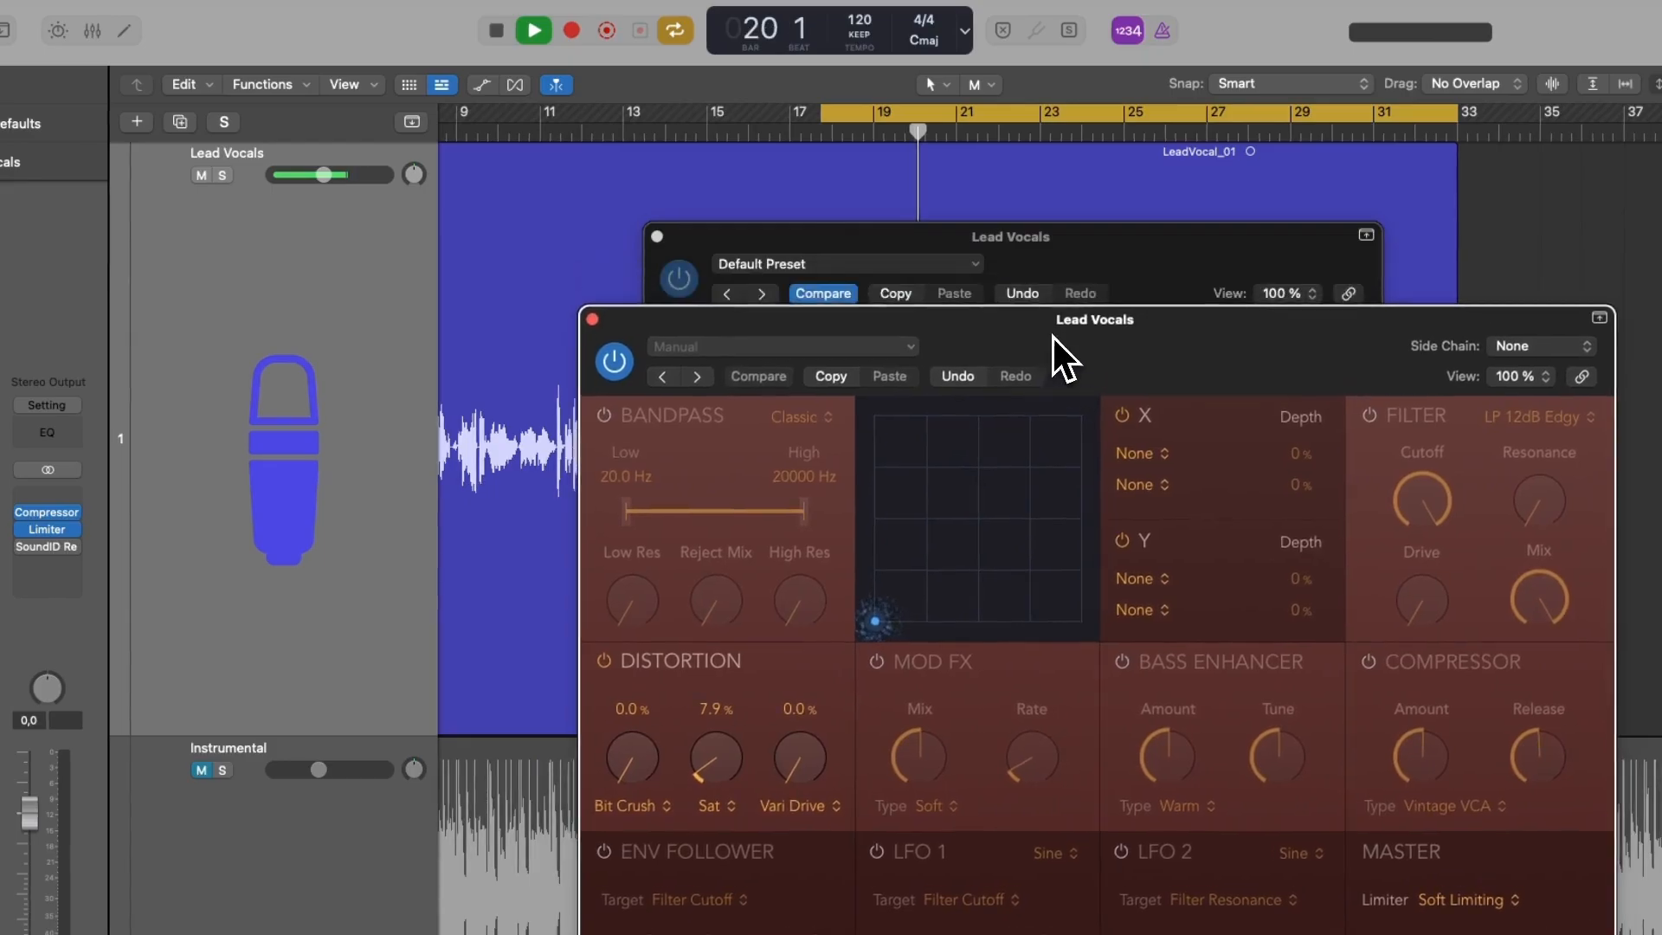
drag(1055, 339, 963, 314)
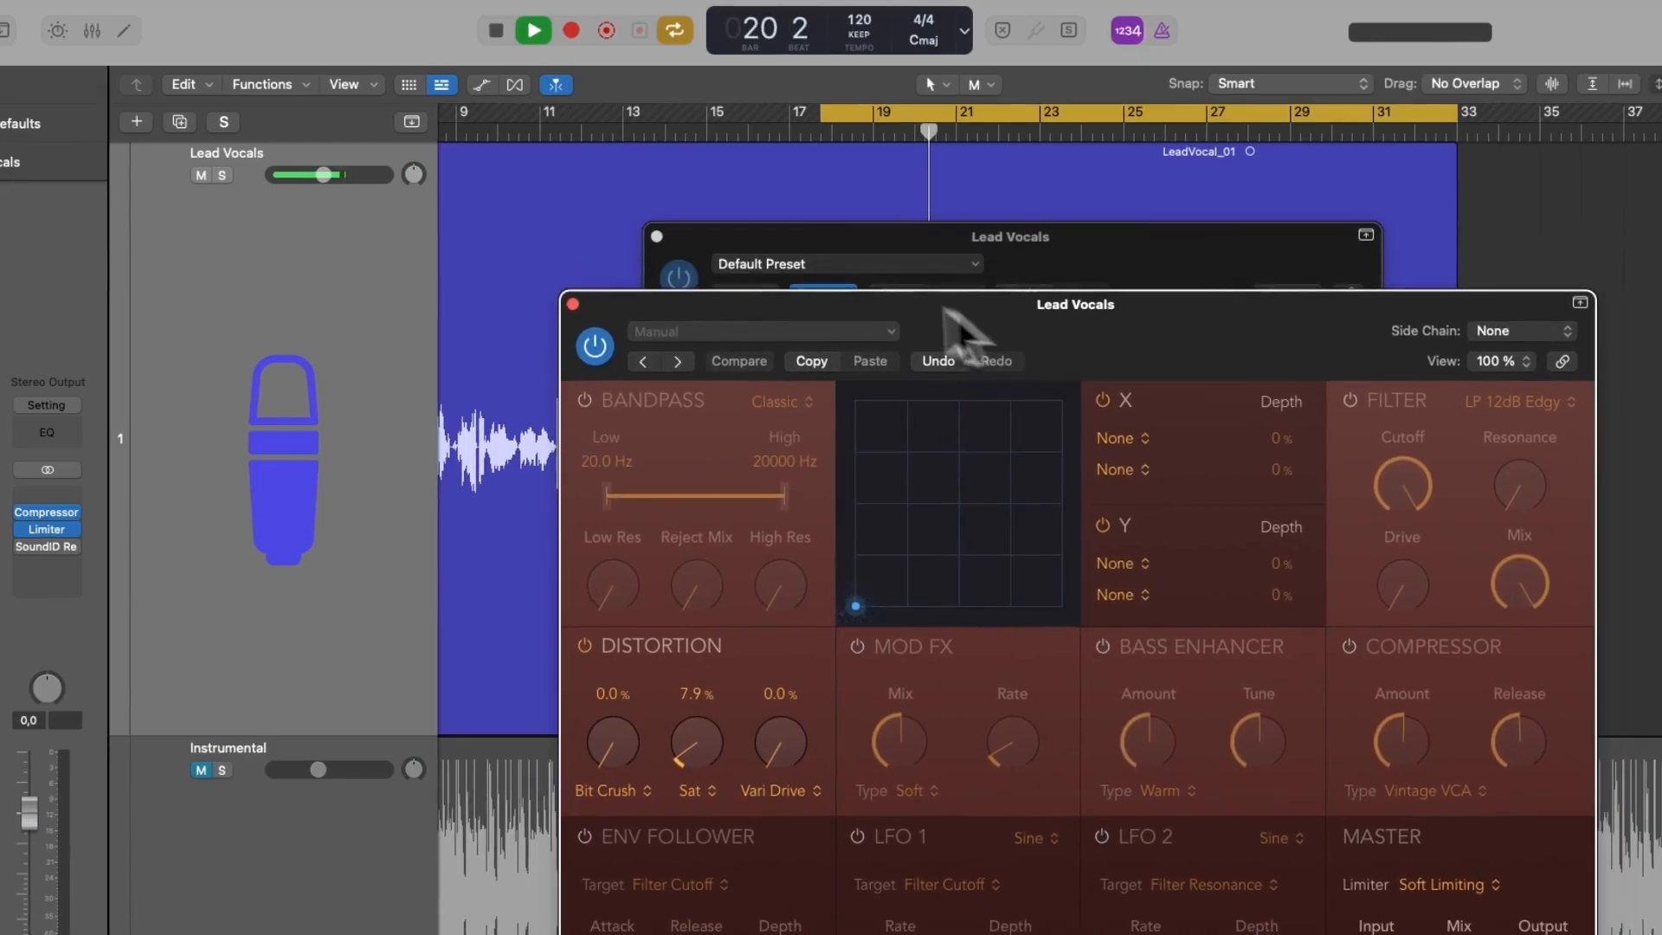
click(658, 237)
drag(1180, 326, 1043, 189)
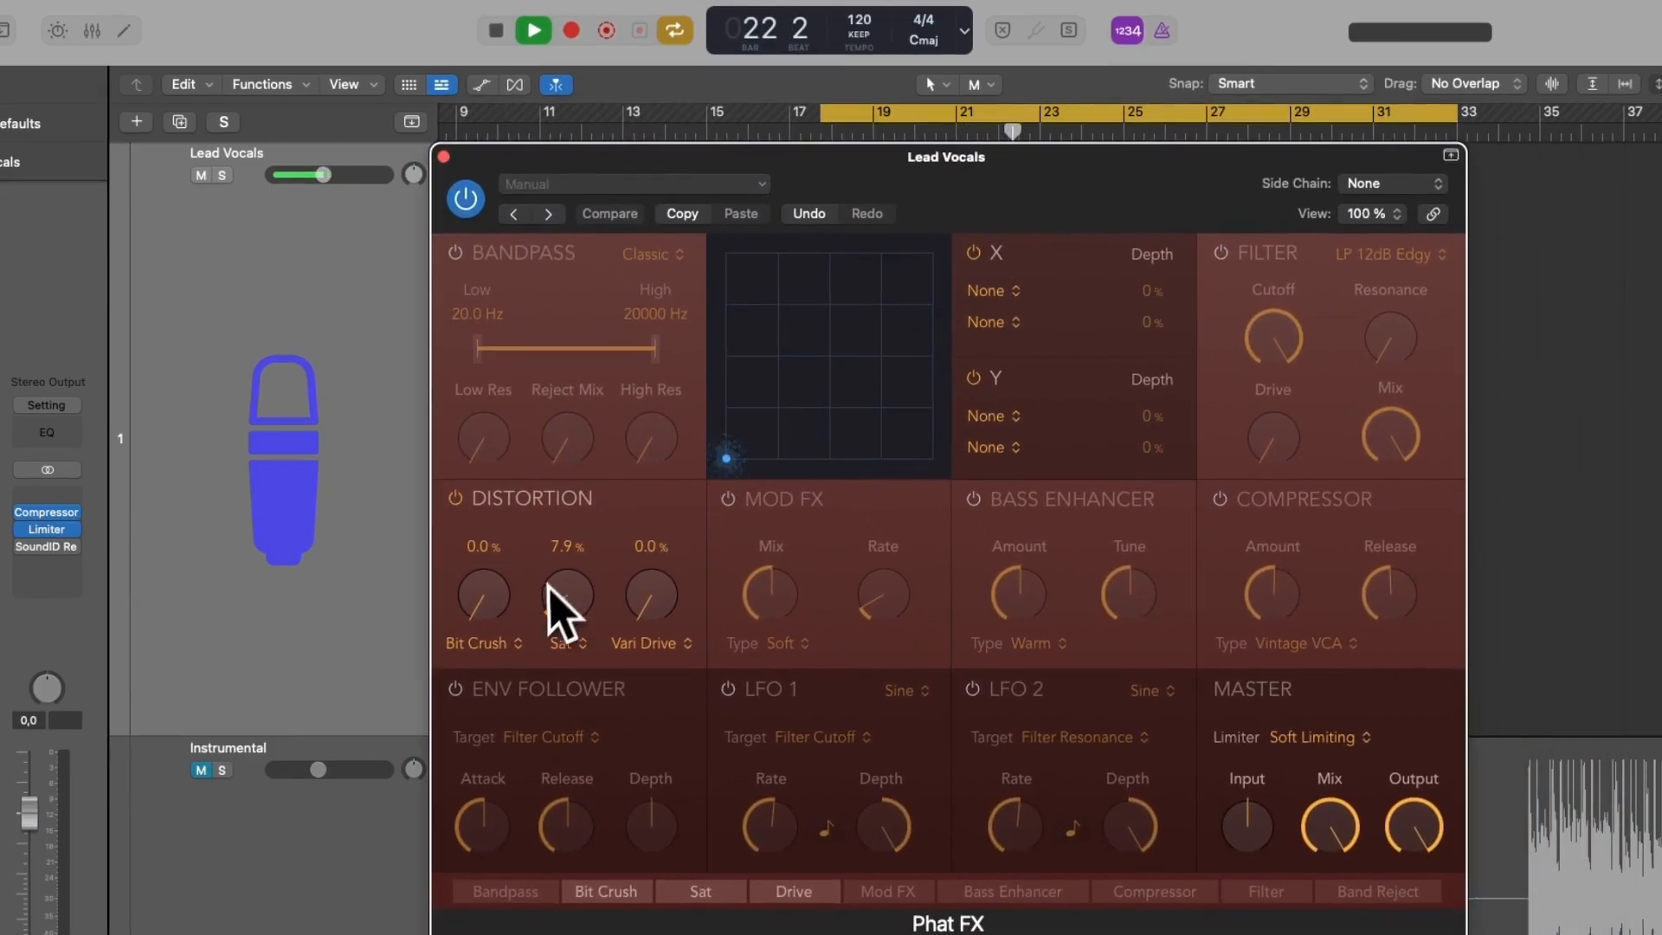
Keep Soft Saturation as the Phat FX saturation type, adjust its amount to 7.9%, and close the plug-in window.
click(575, 650)
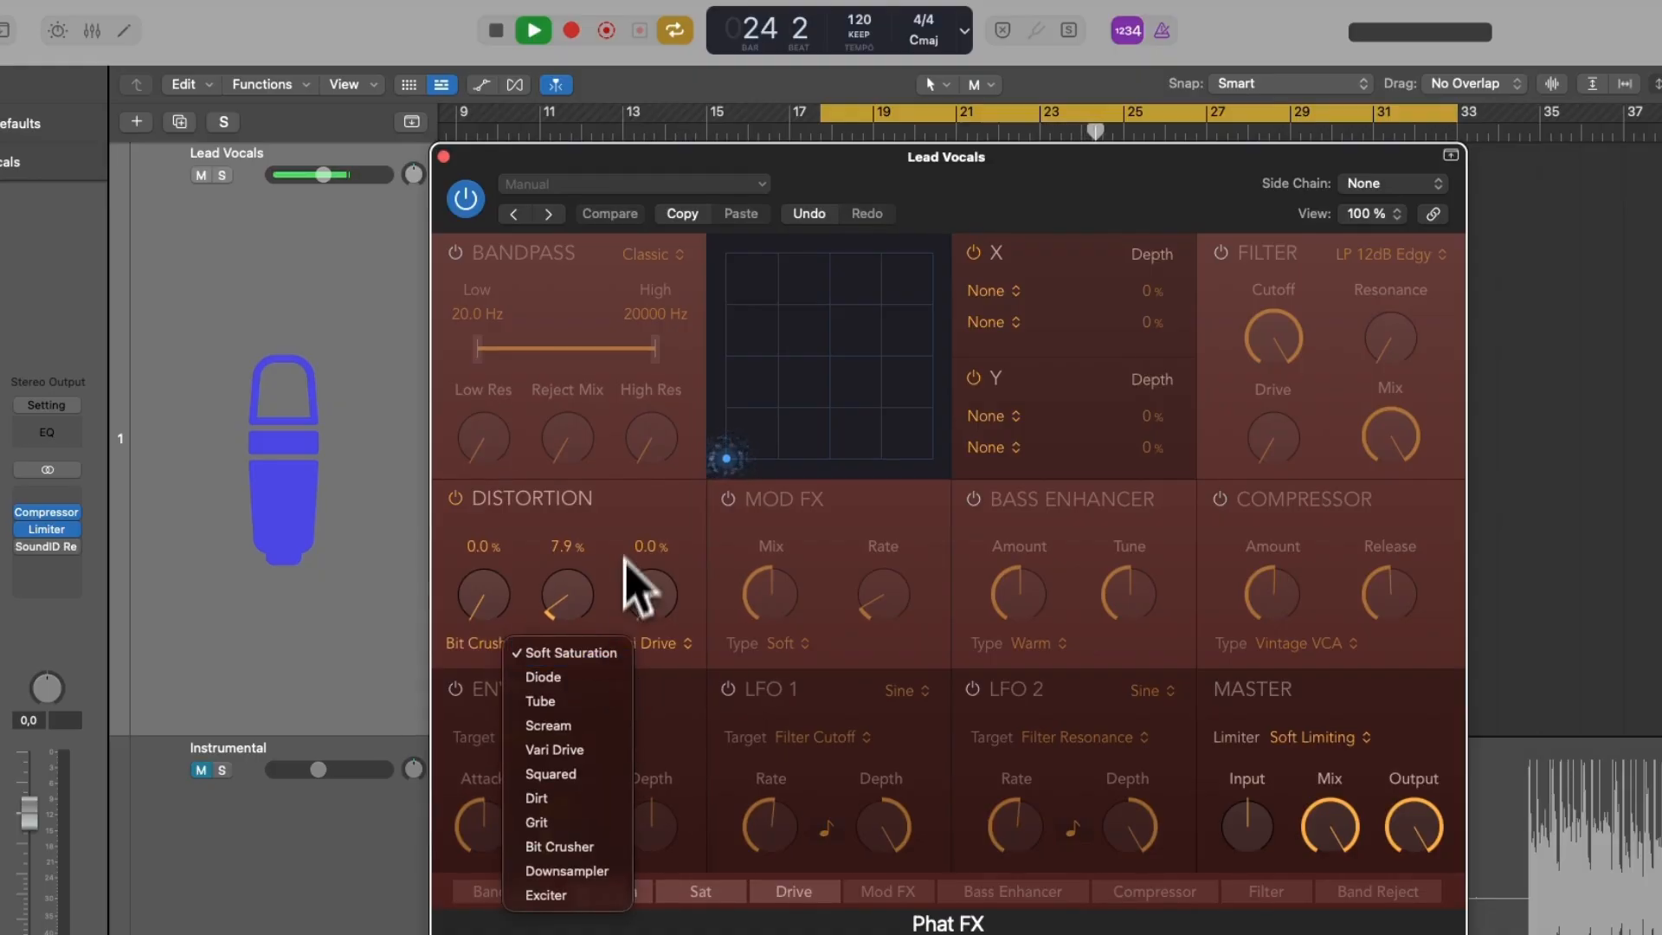
click(626, 521)
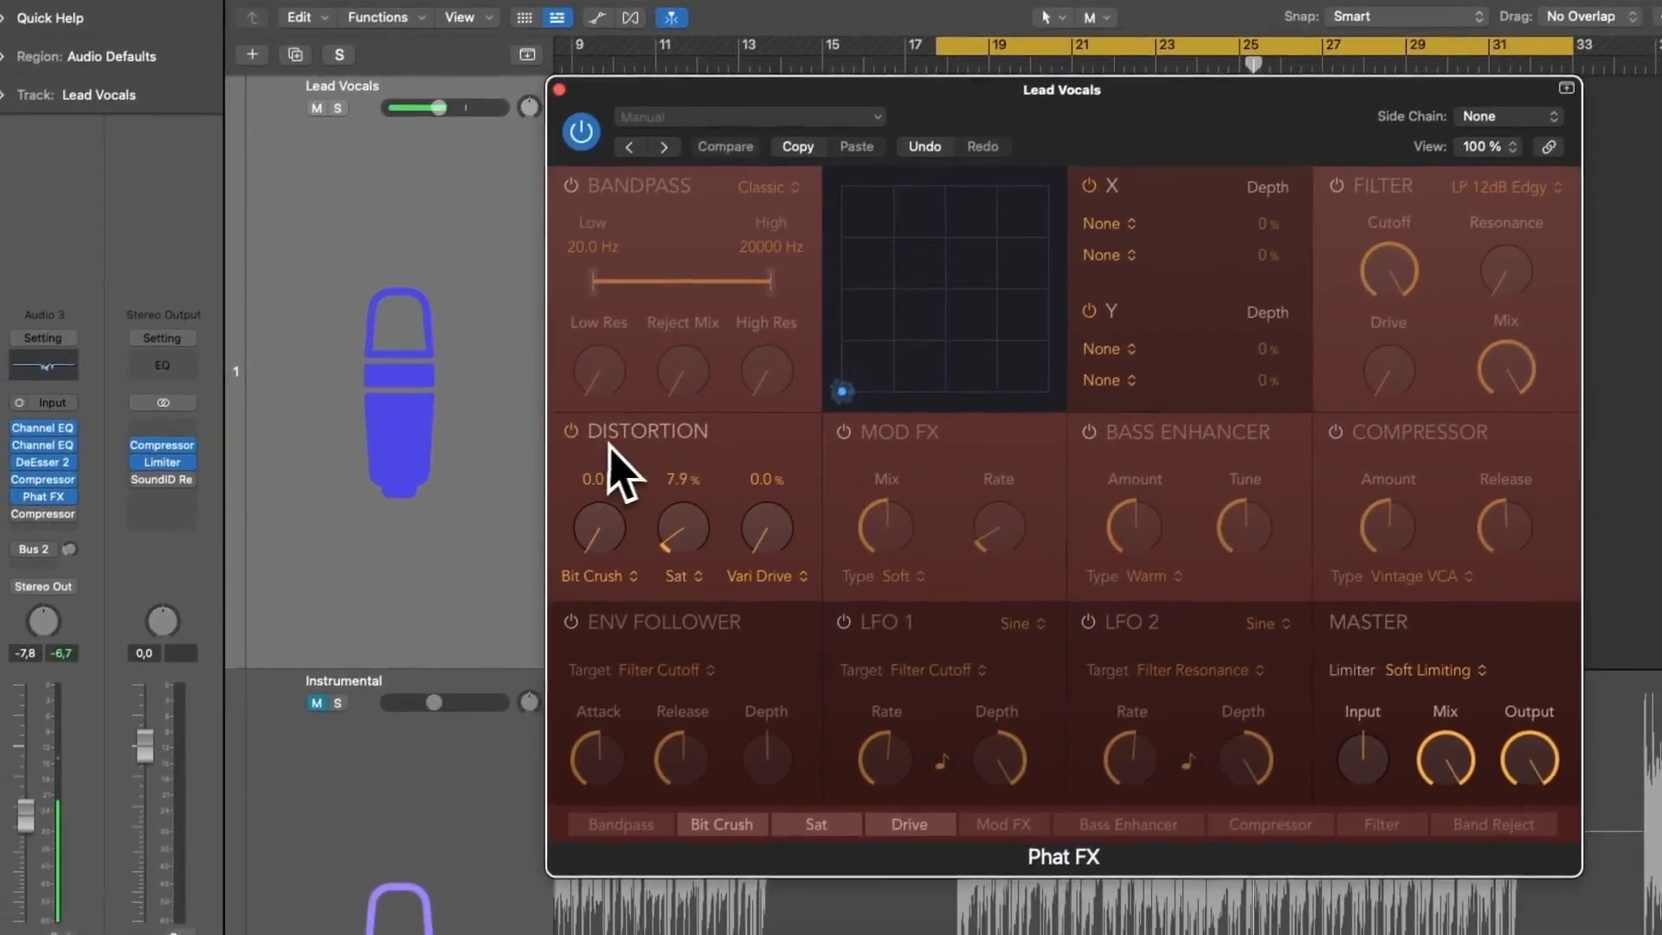
drag(689, 555, 686, 540)
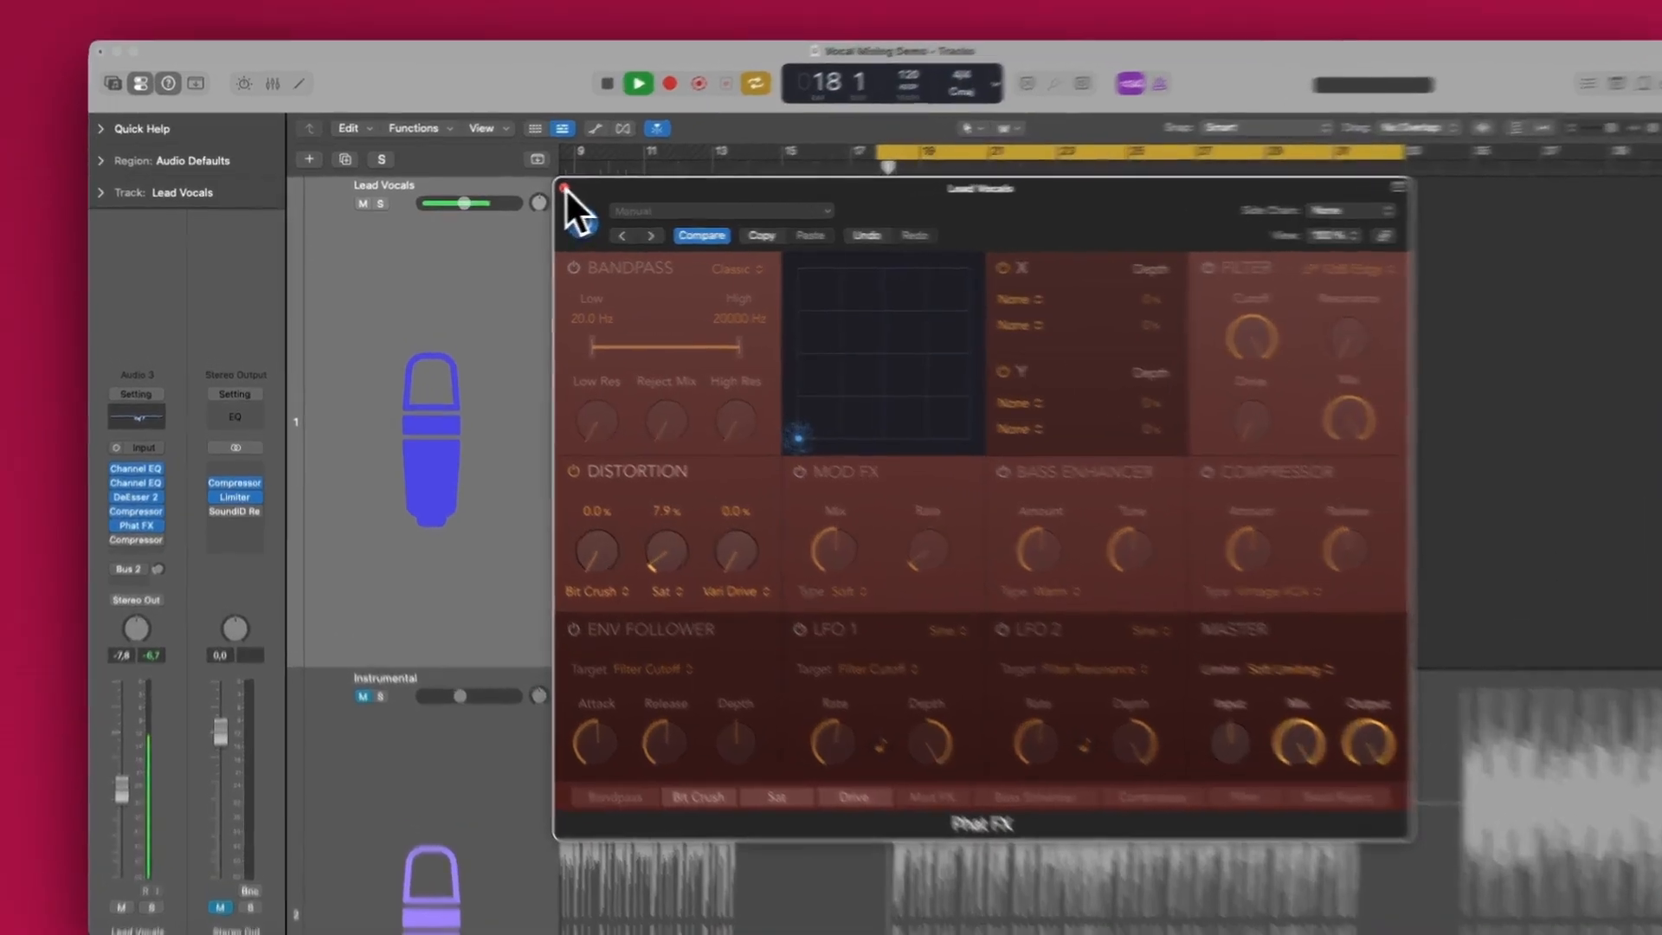
click(534, 191)
Switch on the last Compressor in the Lead Vocals chain, review its Platinum Digital ratio, reduction and make-up settings, and close it.
click(93, 605)
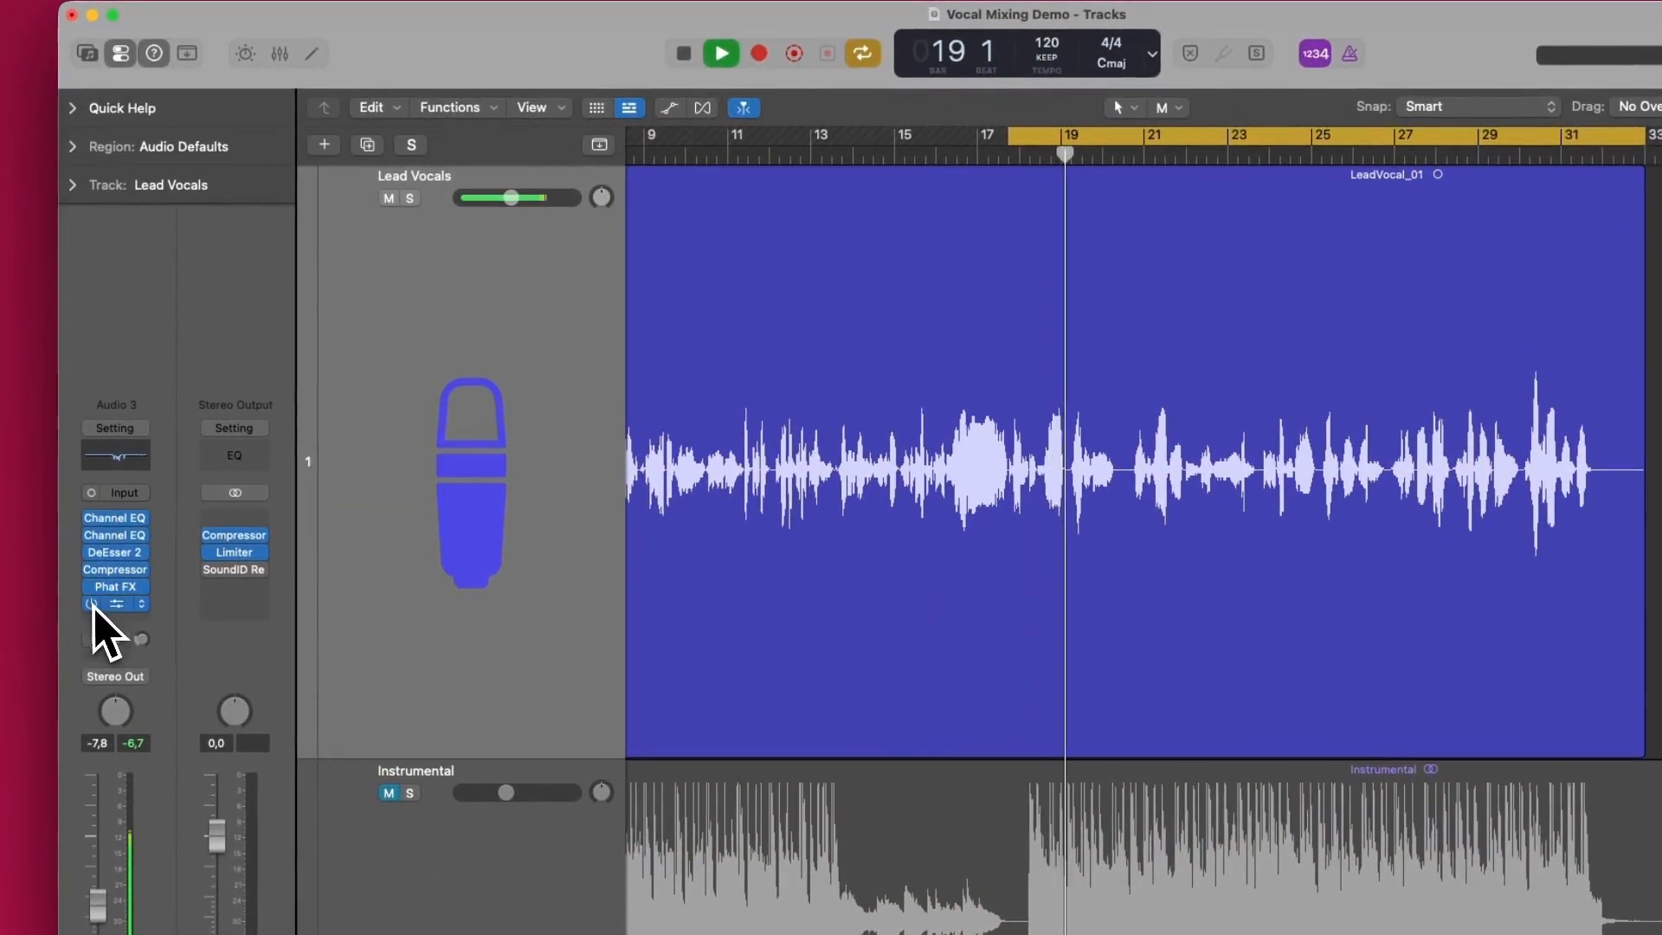
click(118, 605)
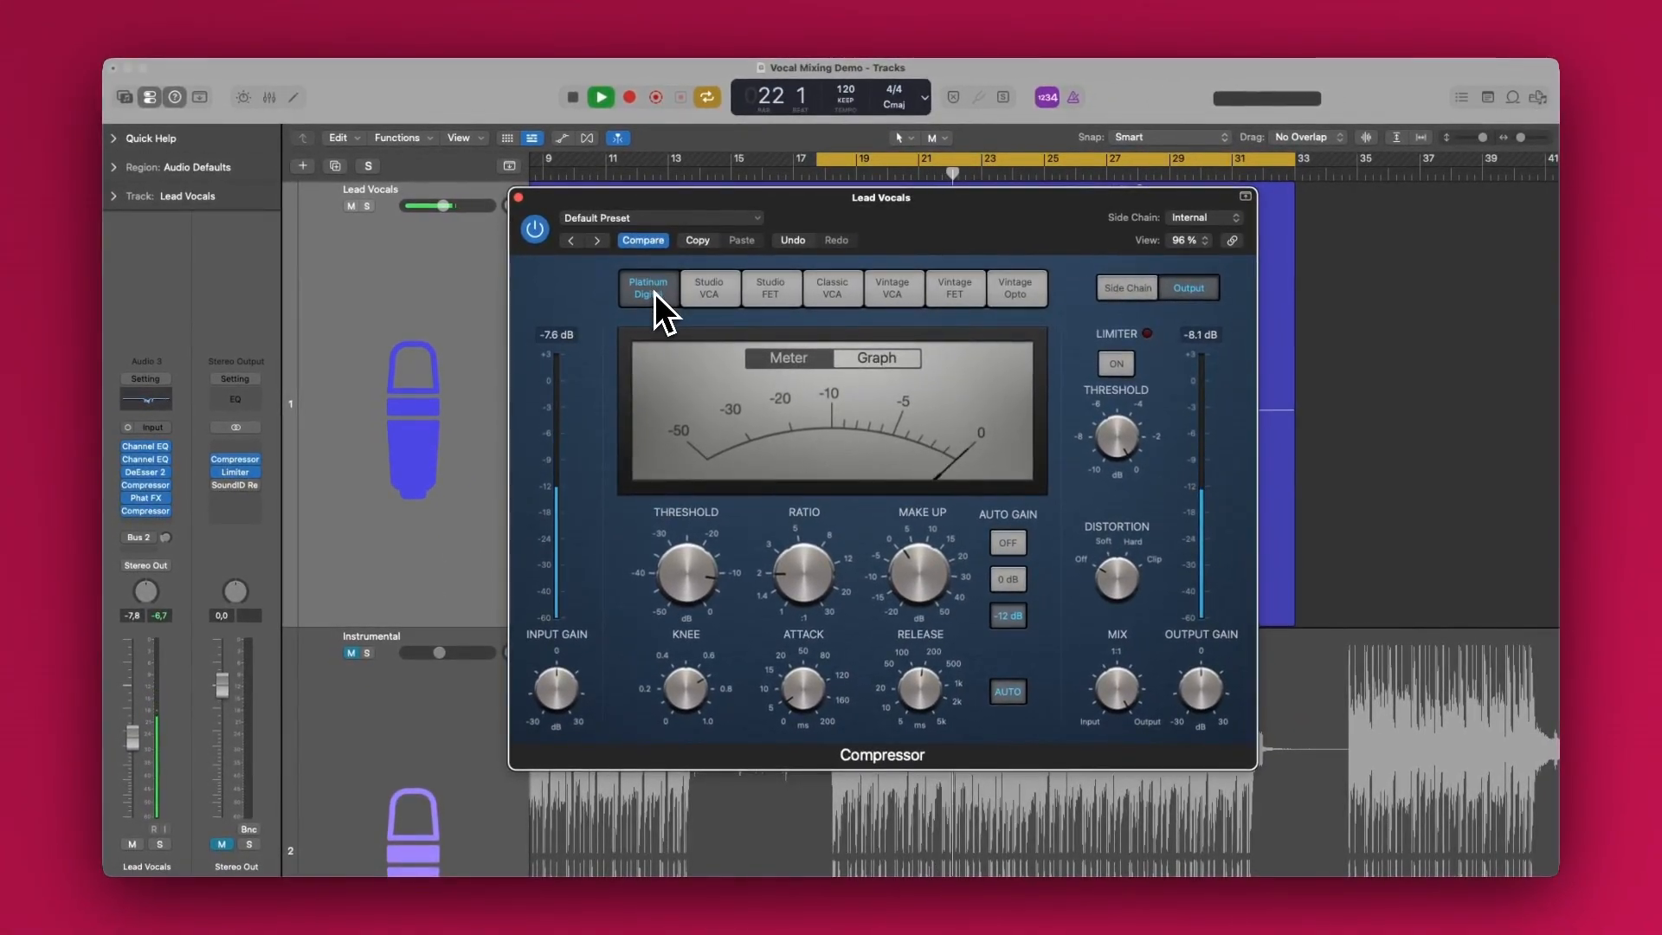
mouse_move(840, 576)
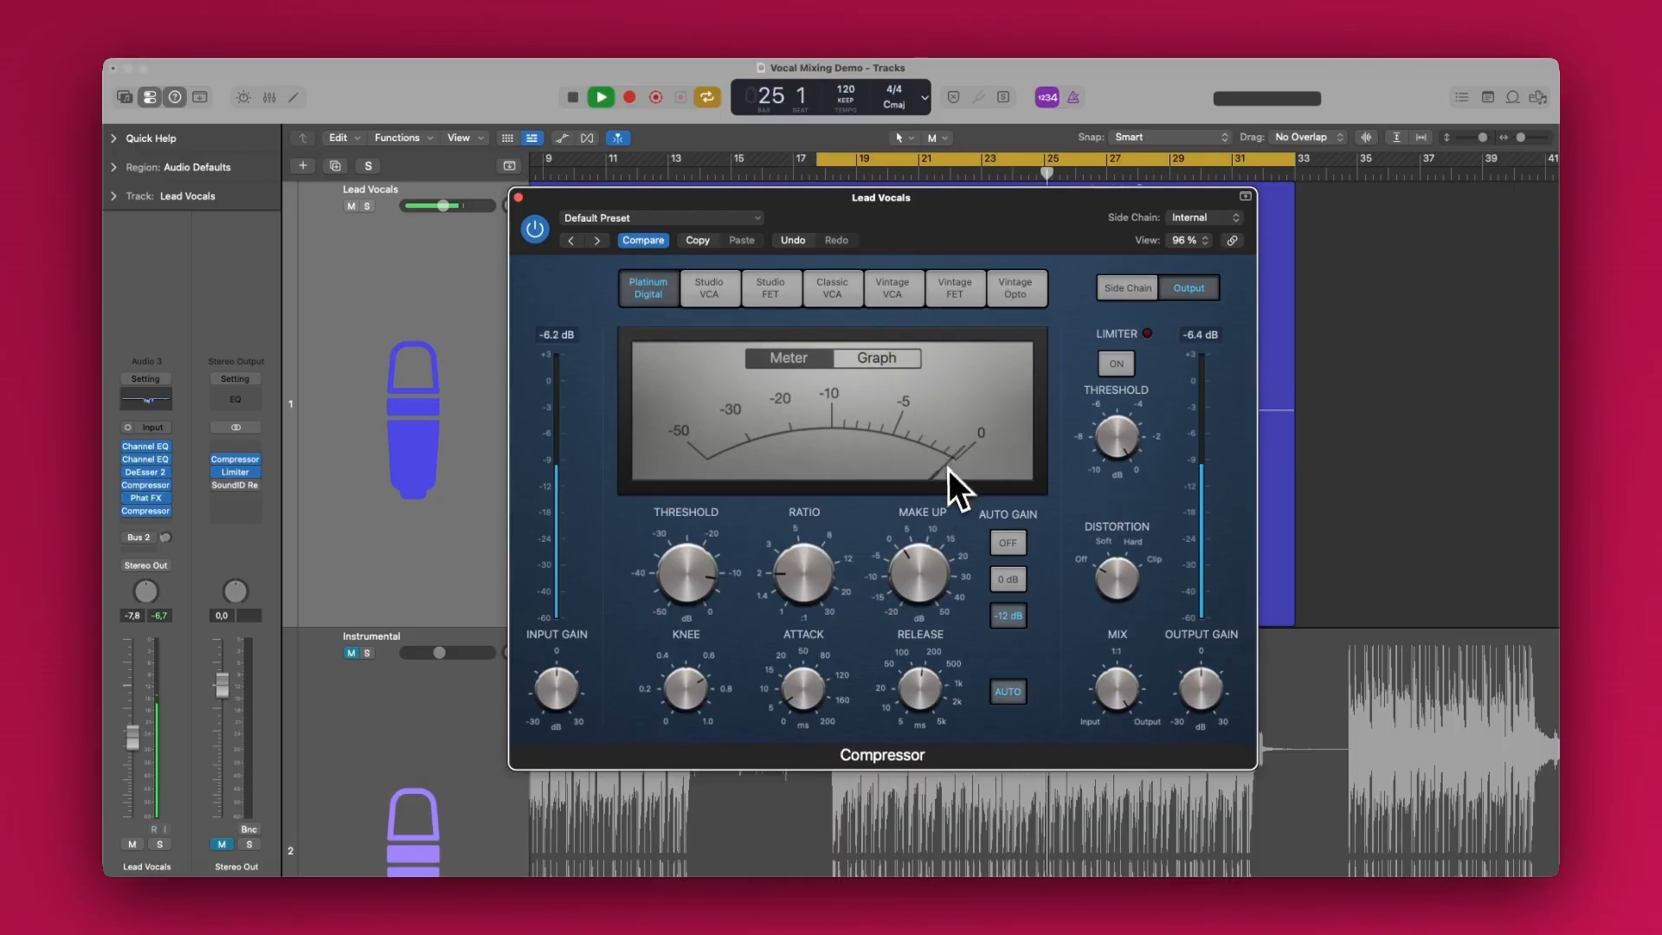
mouse_move(925, 566)
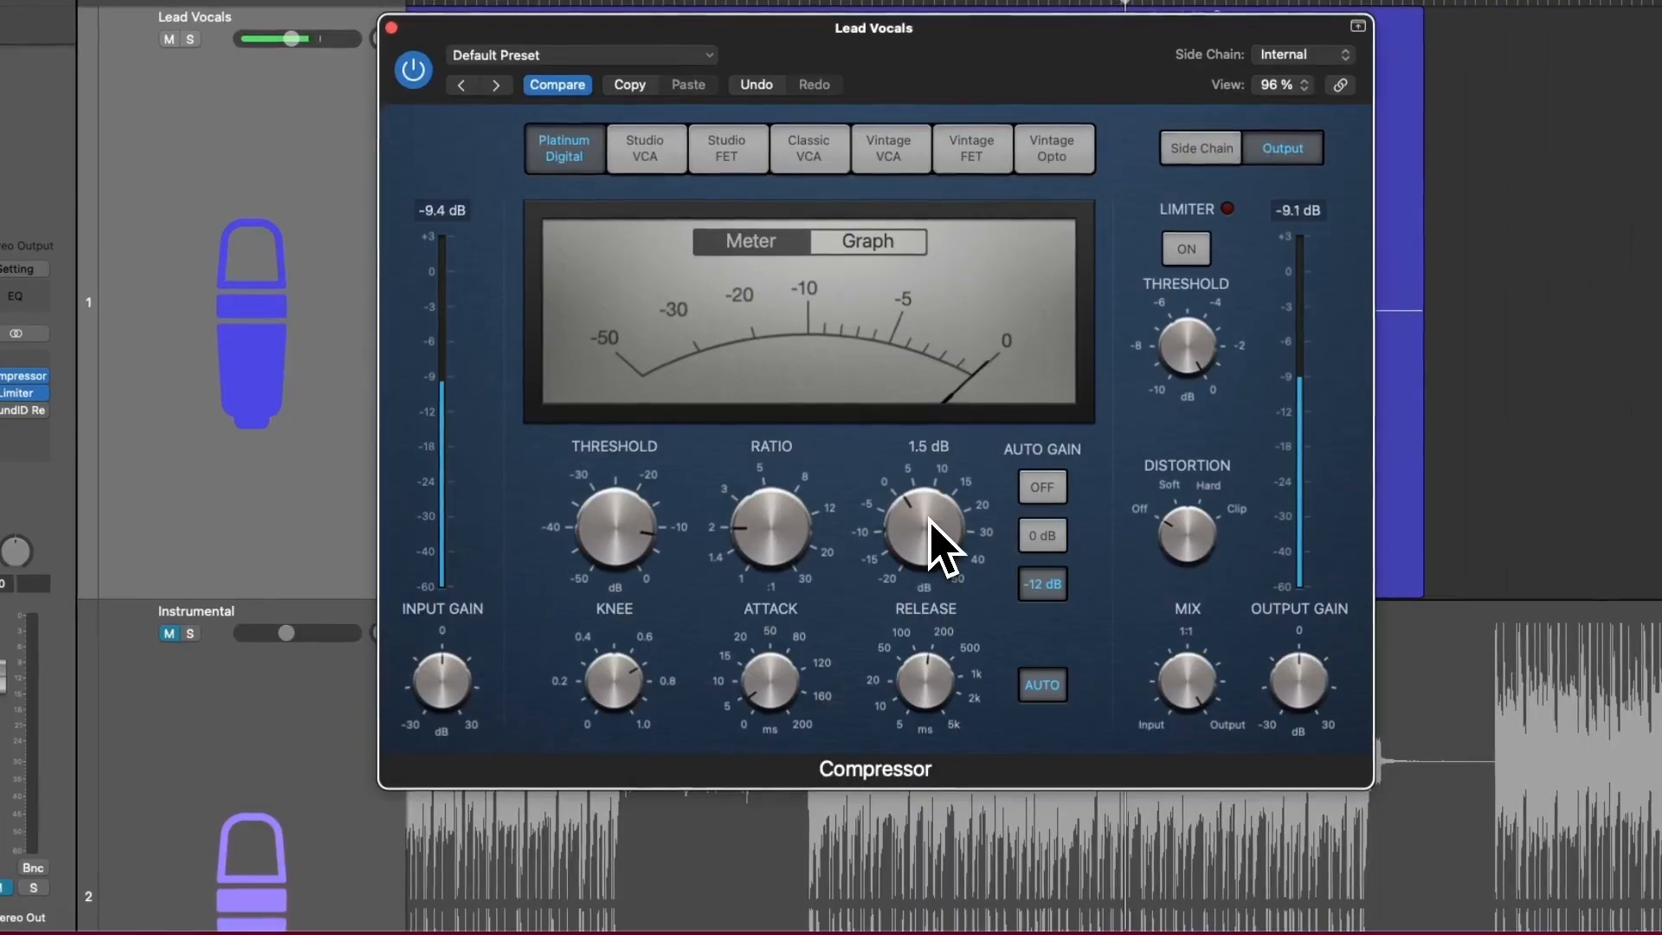
mouse_move(814, 534)
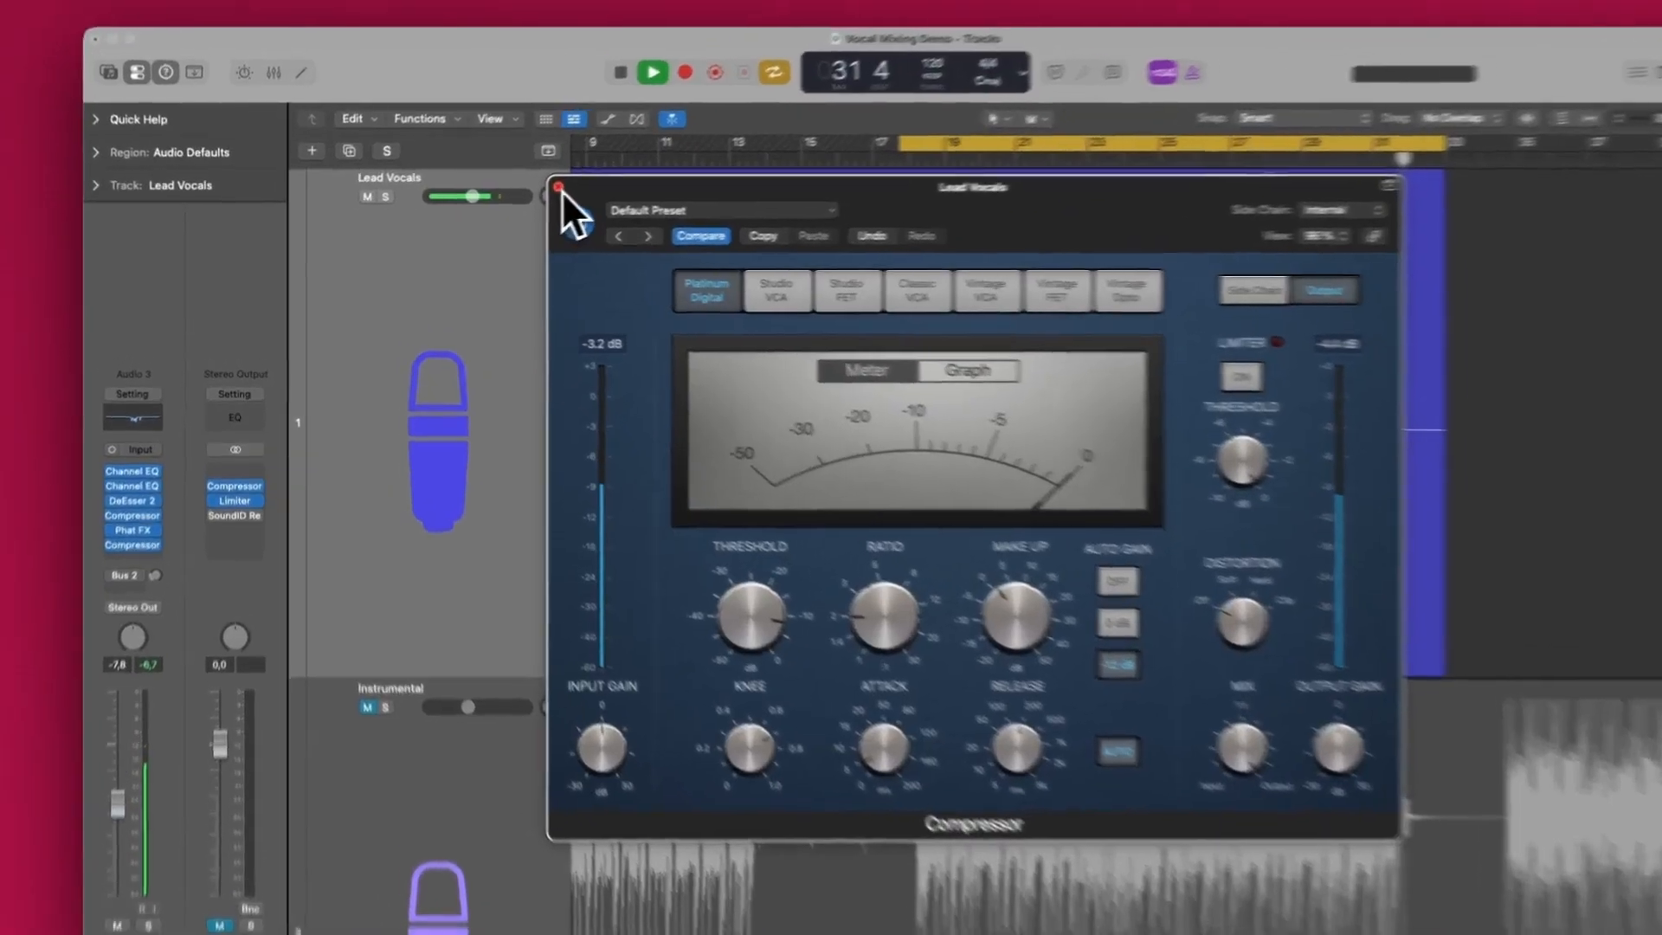
click(518, 198)
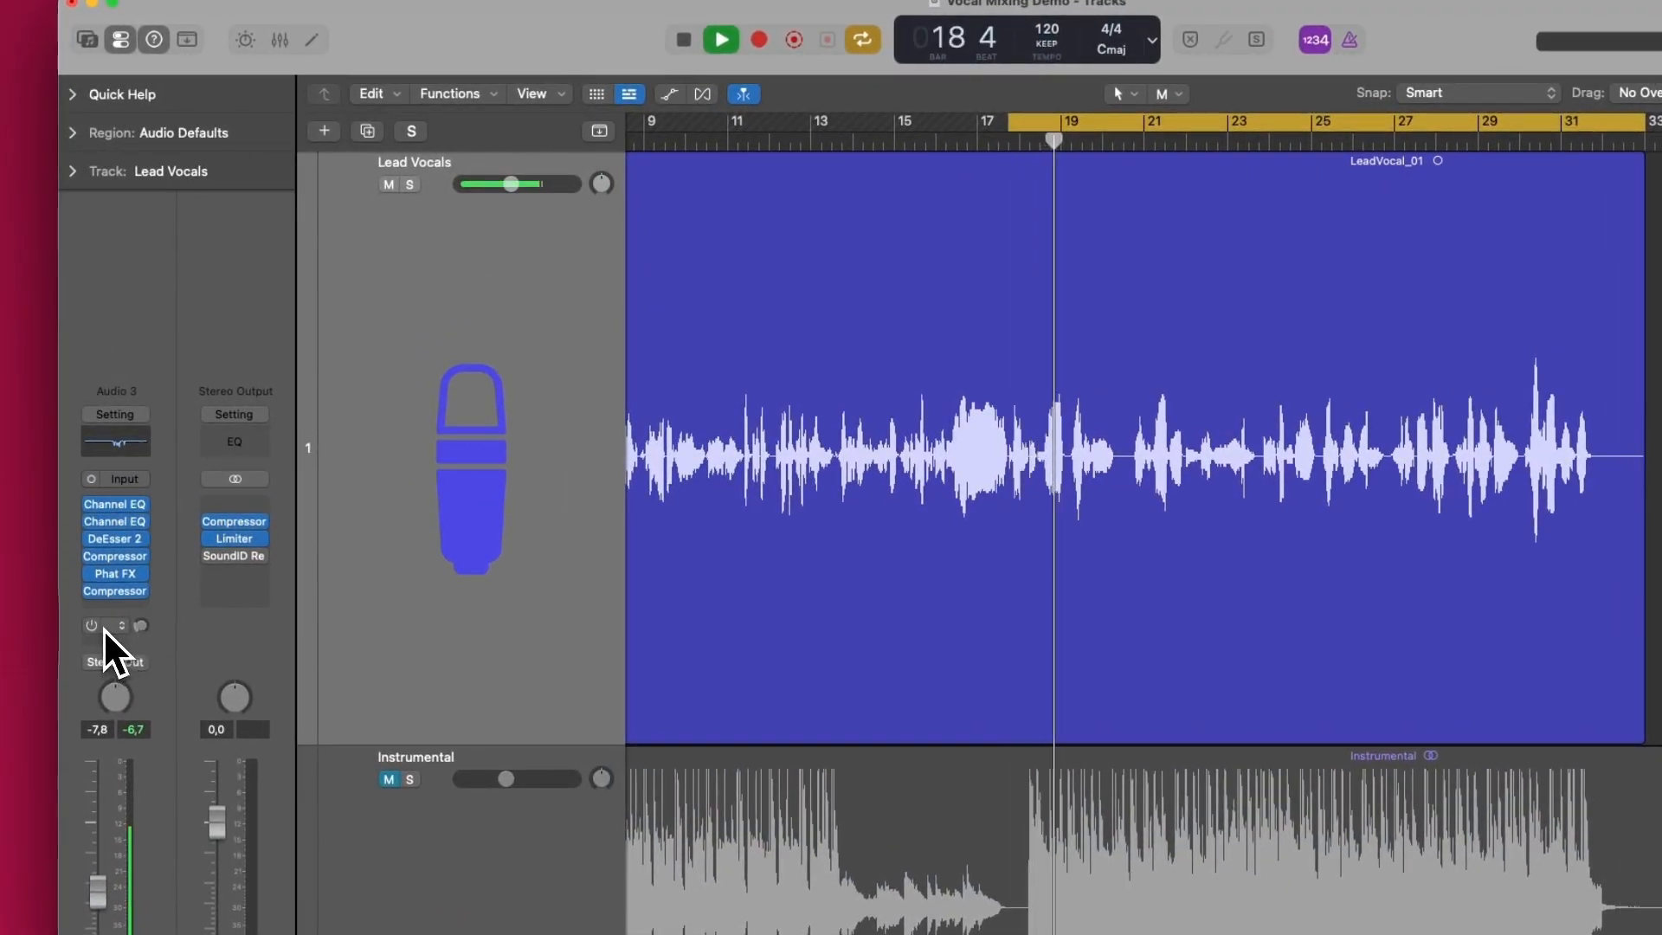
Activate the Lead Vocals send to Bus 2 and open the Channel EQ on the Reverb aux channel.
click(102, 630)
click(182, 605)
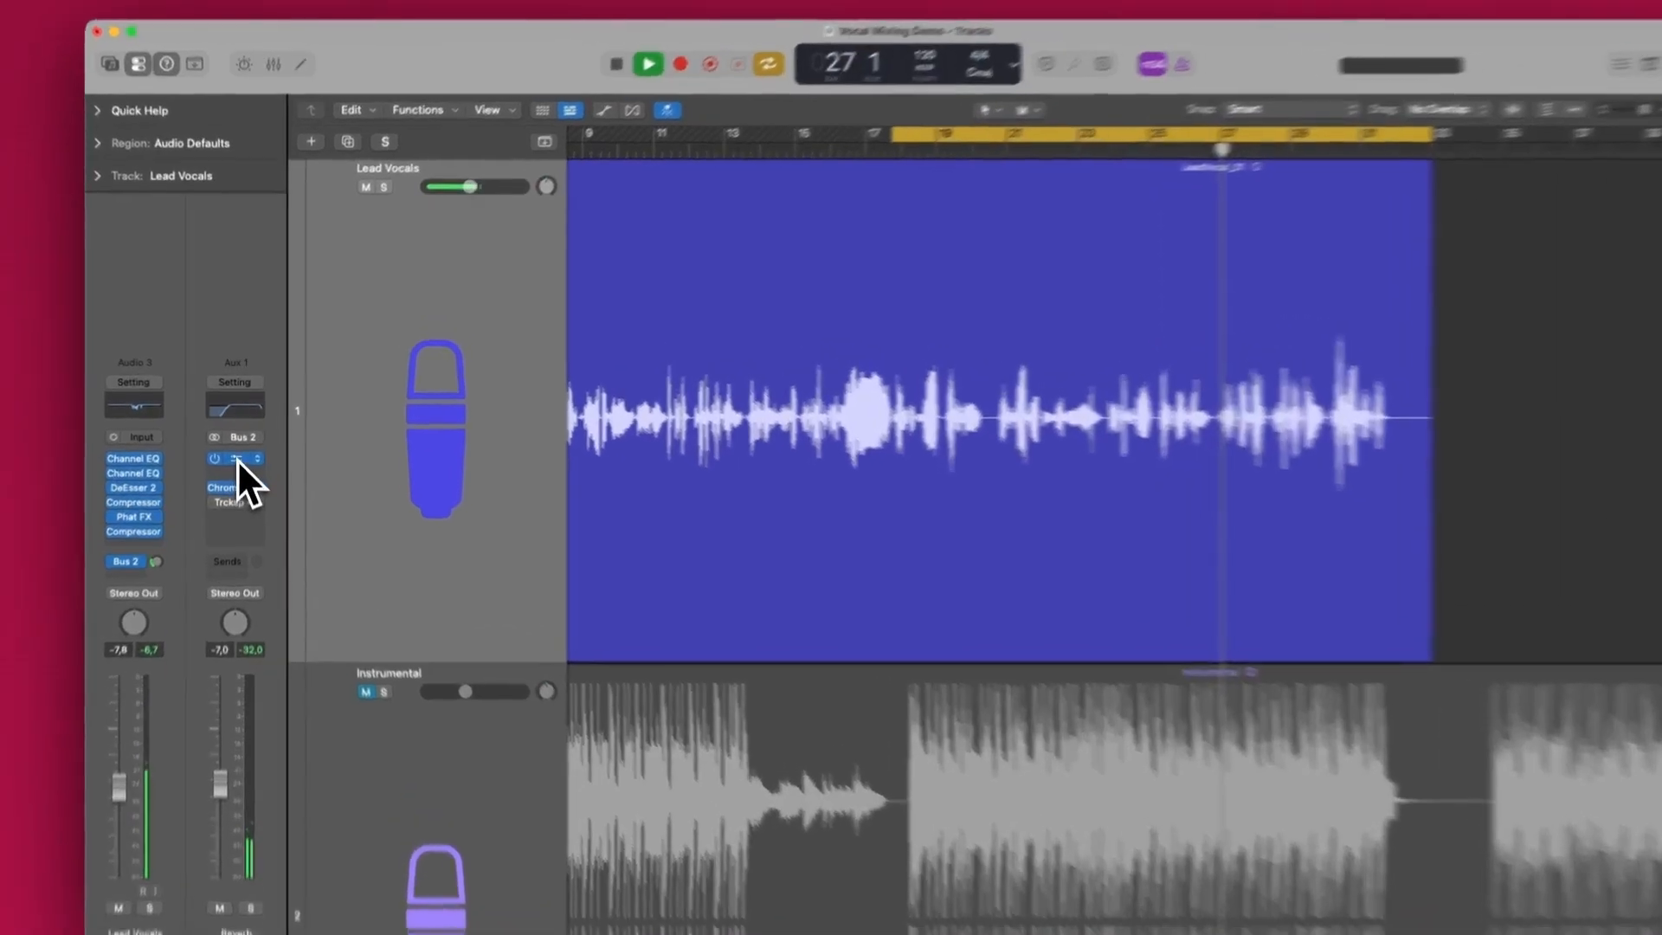
click(235, 447)
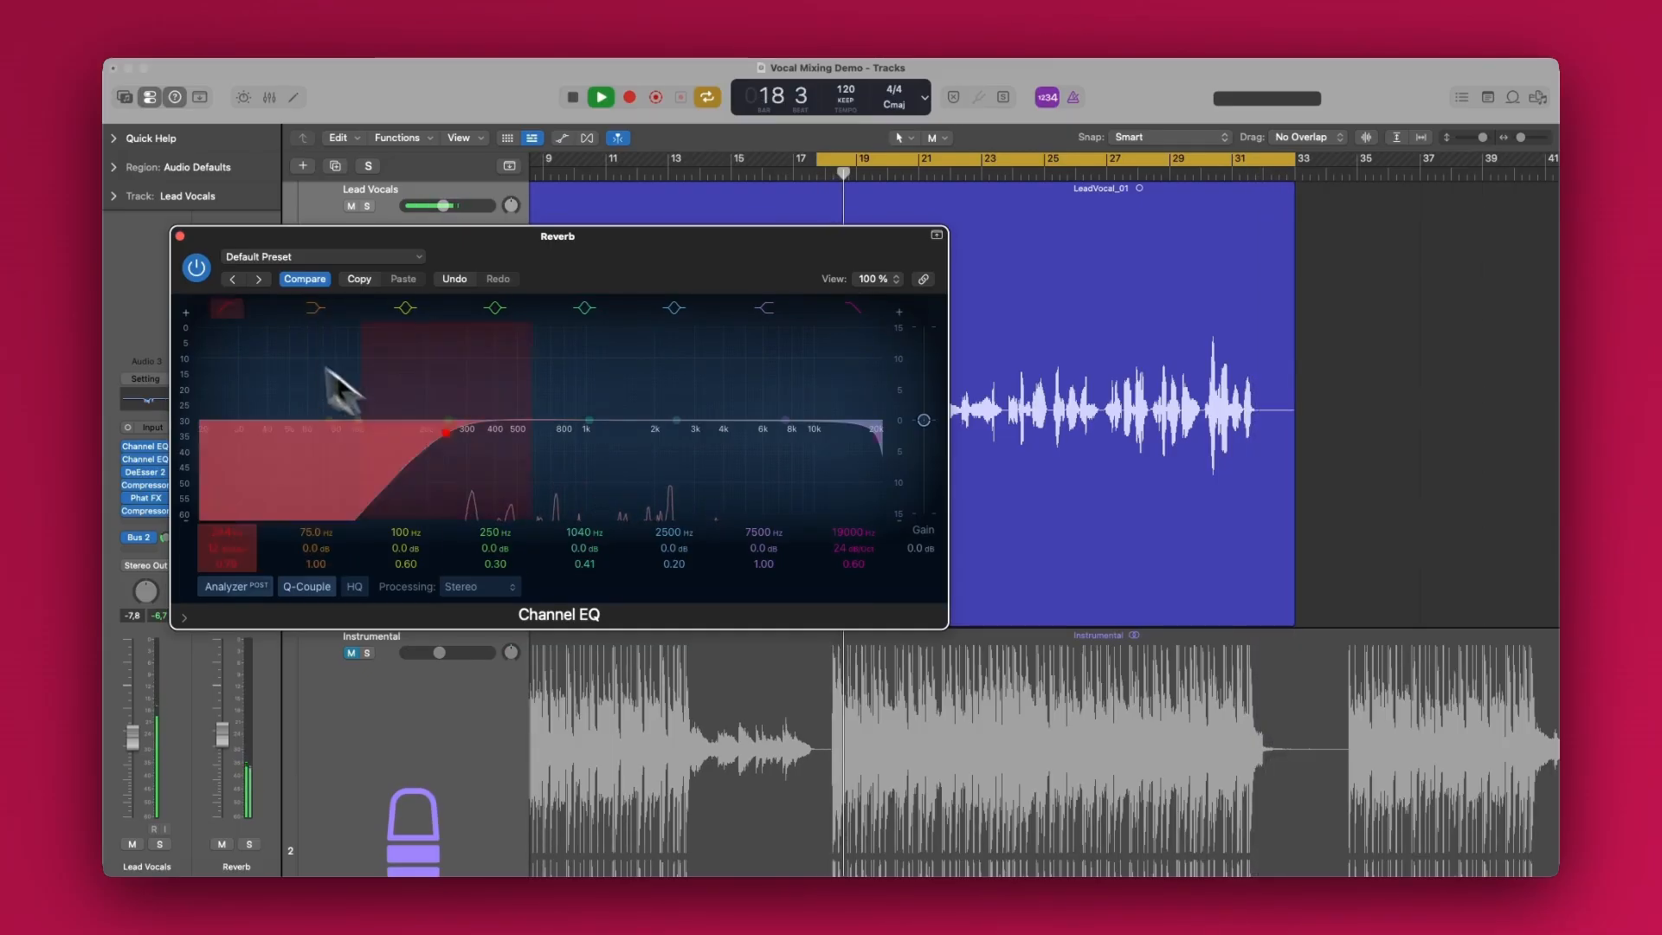
Close the Reverb channel's Channel EQ and review ChromaVerb's settings and room types, keeping Concert Hall selected.
click(180, 235)
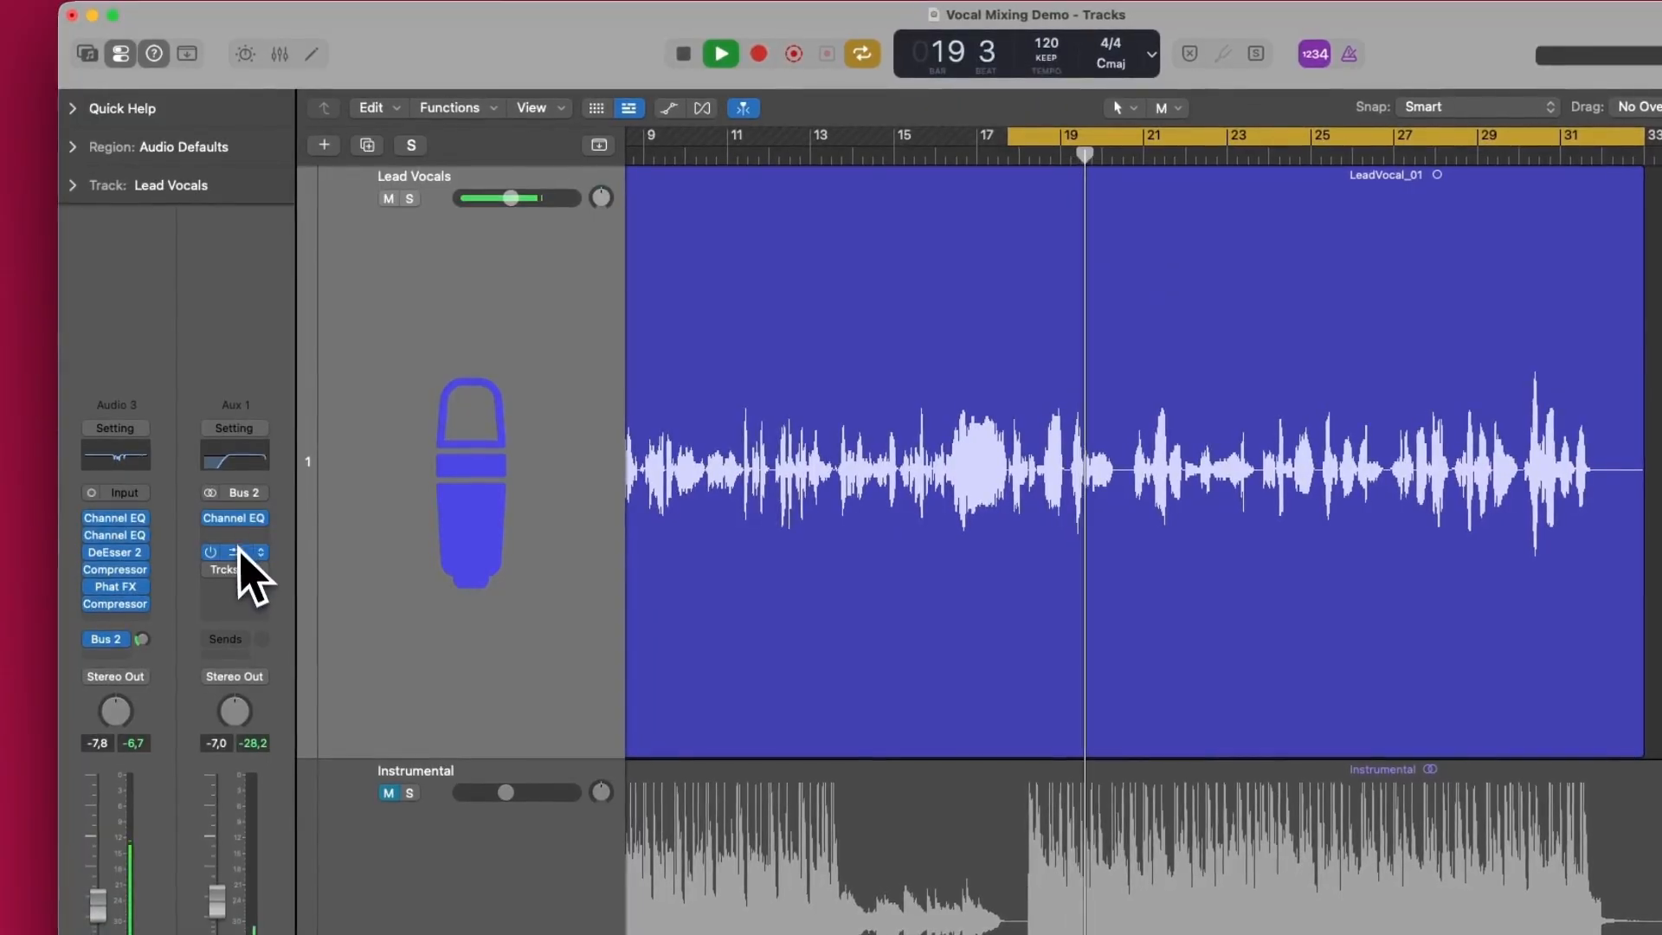
click(241, 551)
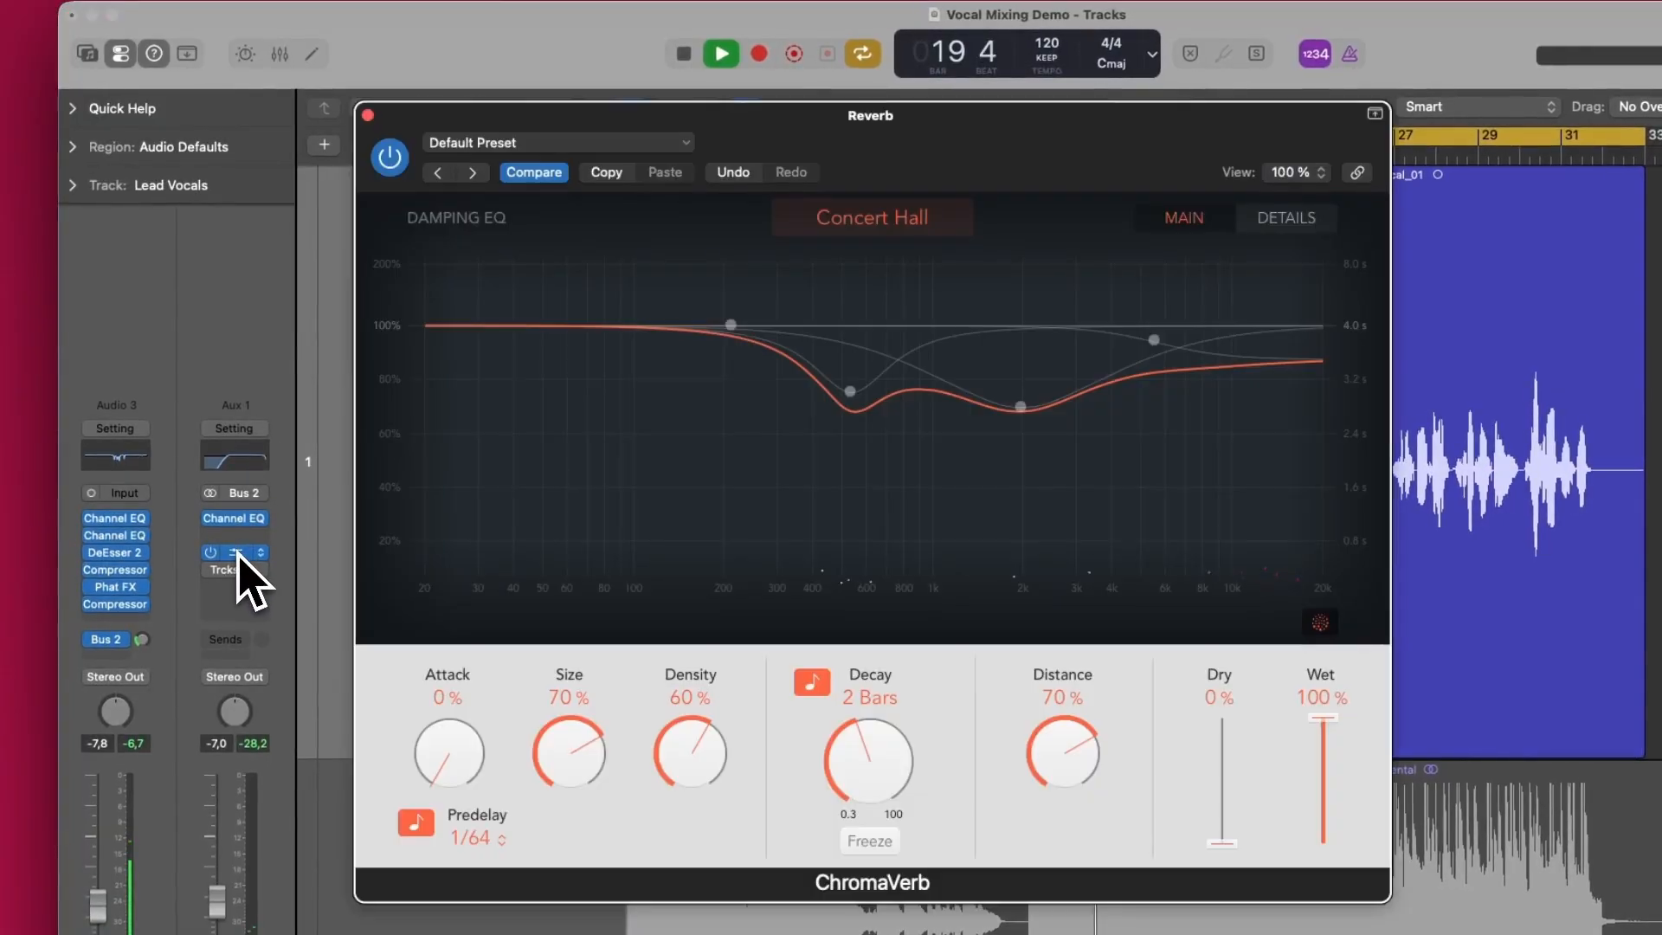
click(860, 227)
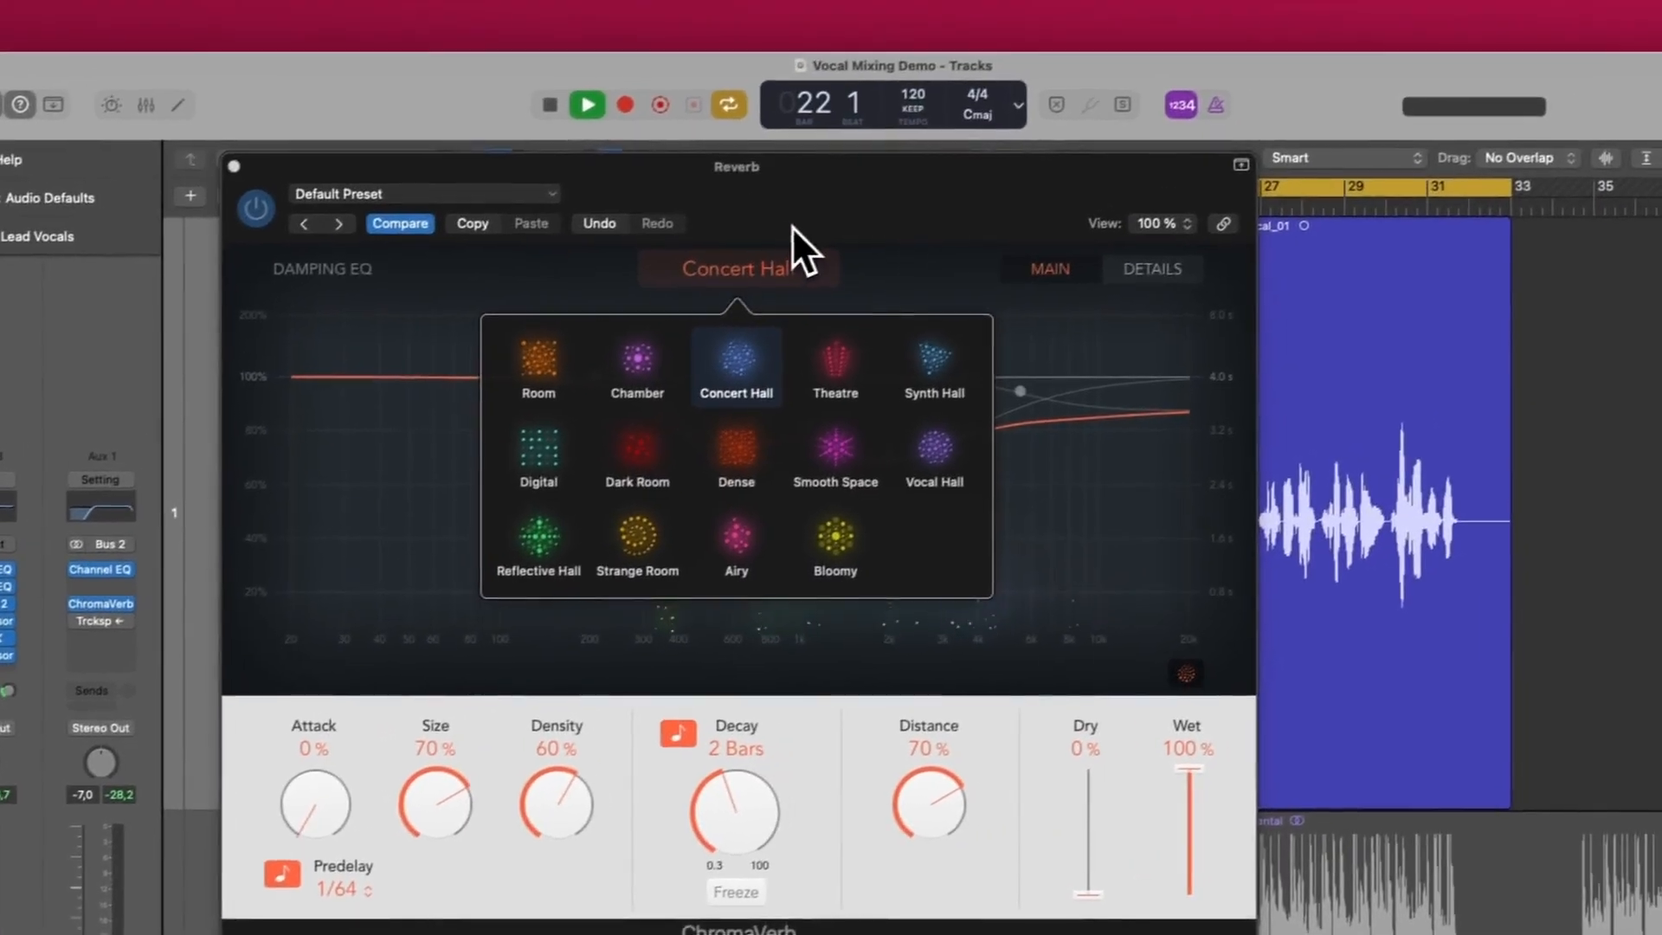
click(926, 212)
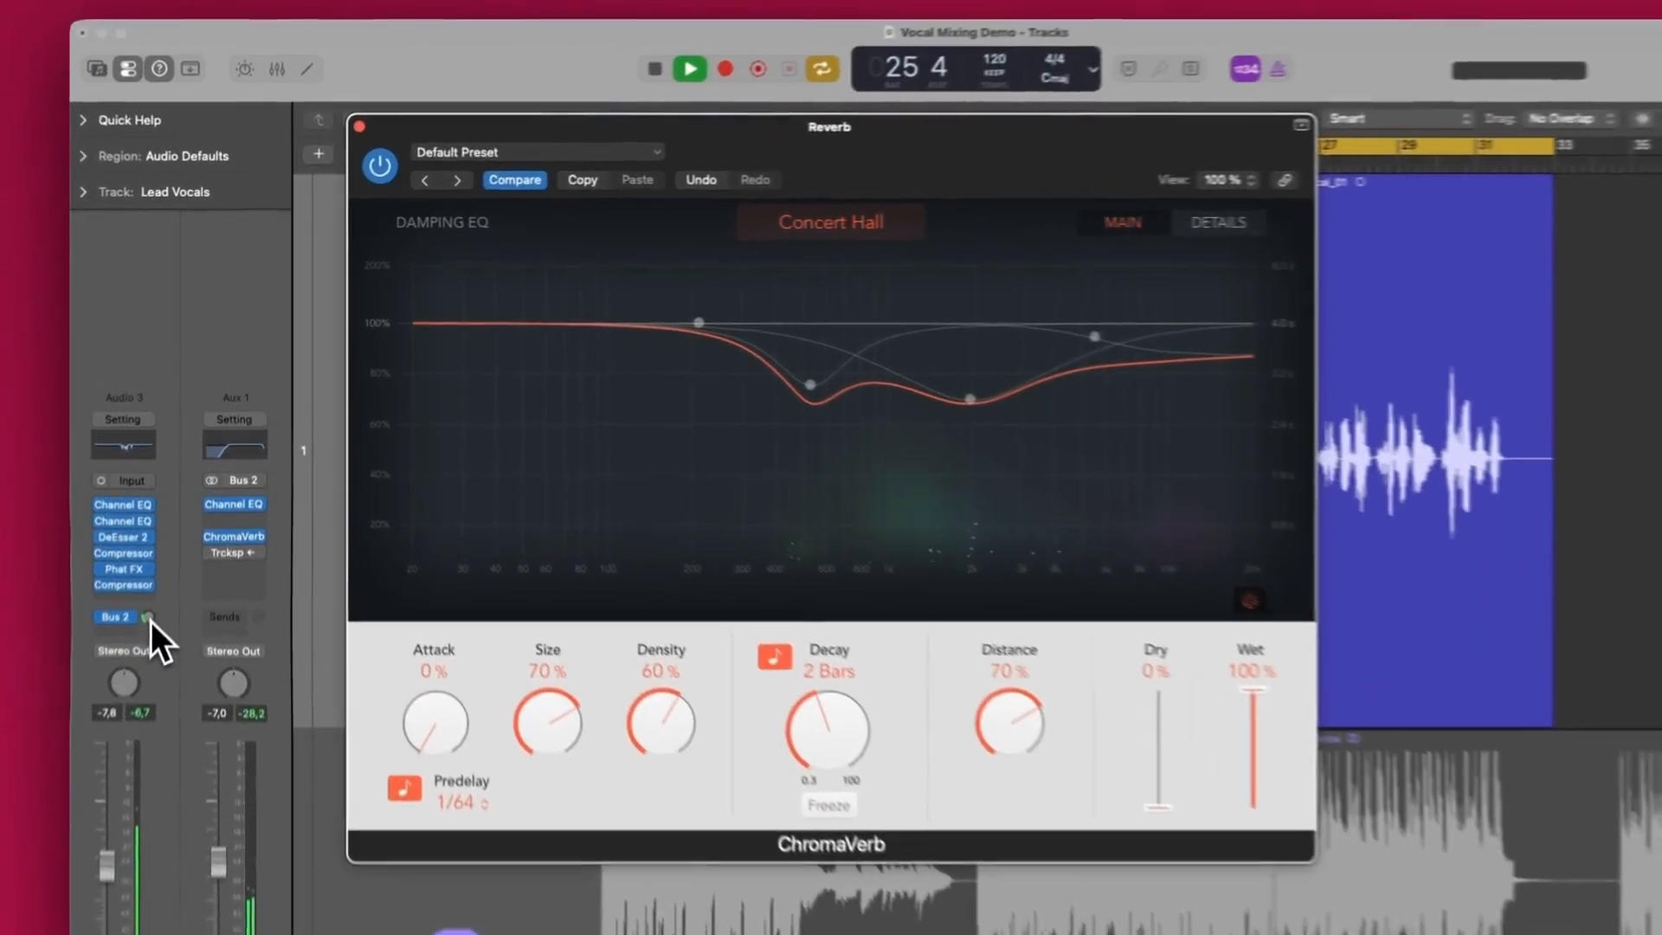
Check the Lead Vocals send amount to Bus 2 and close the ChromaVerb window.
drag(166, 541, 166, 543)
drag(144, 651, 144, 645)
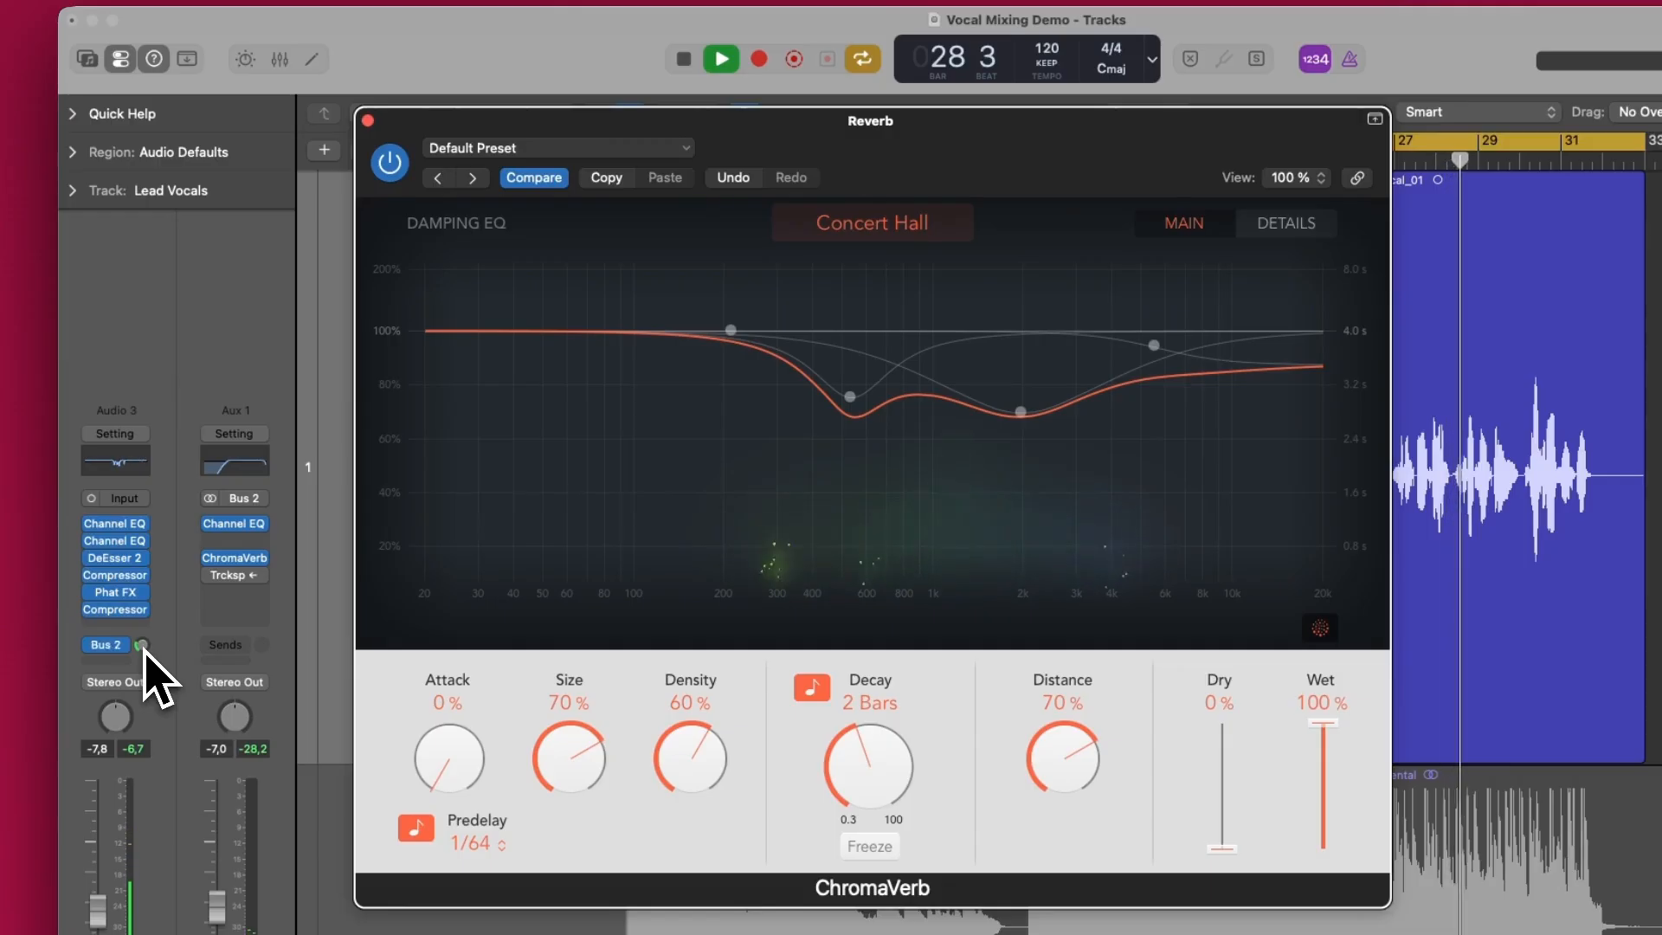
click(369, 122)
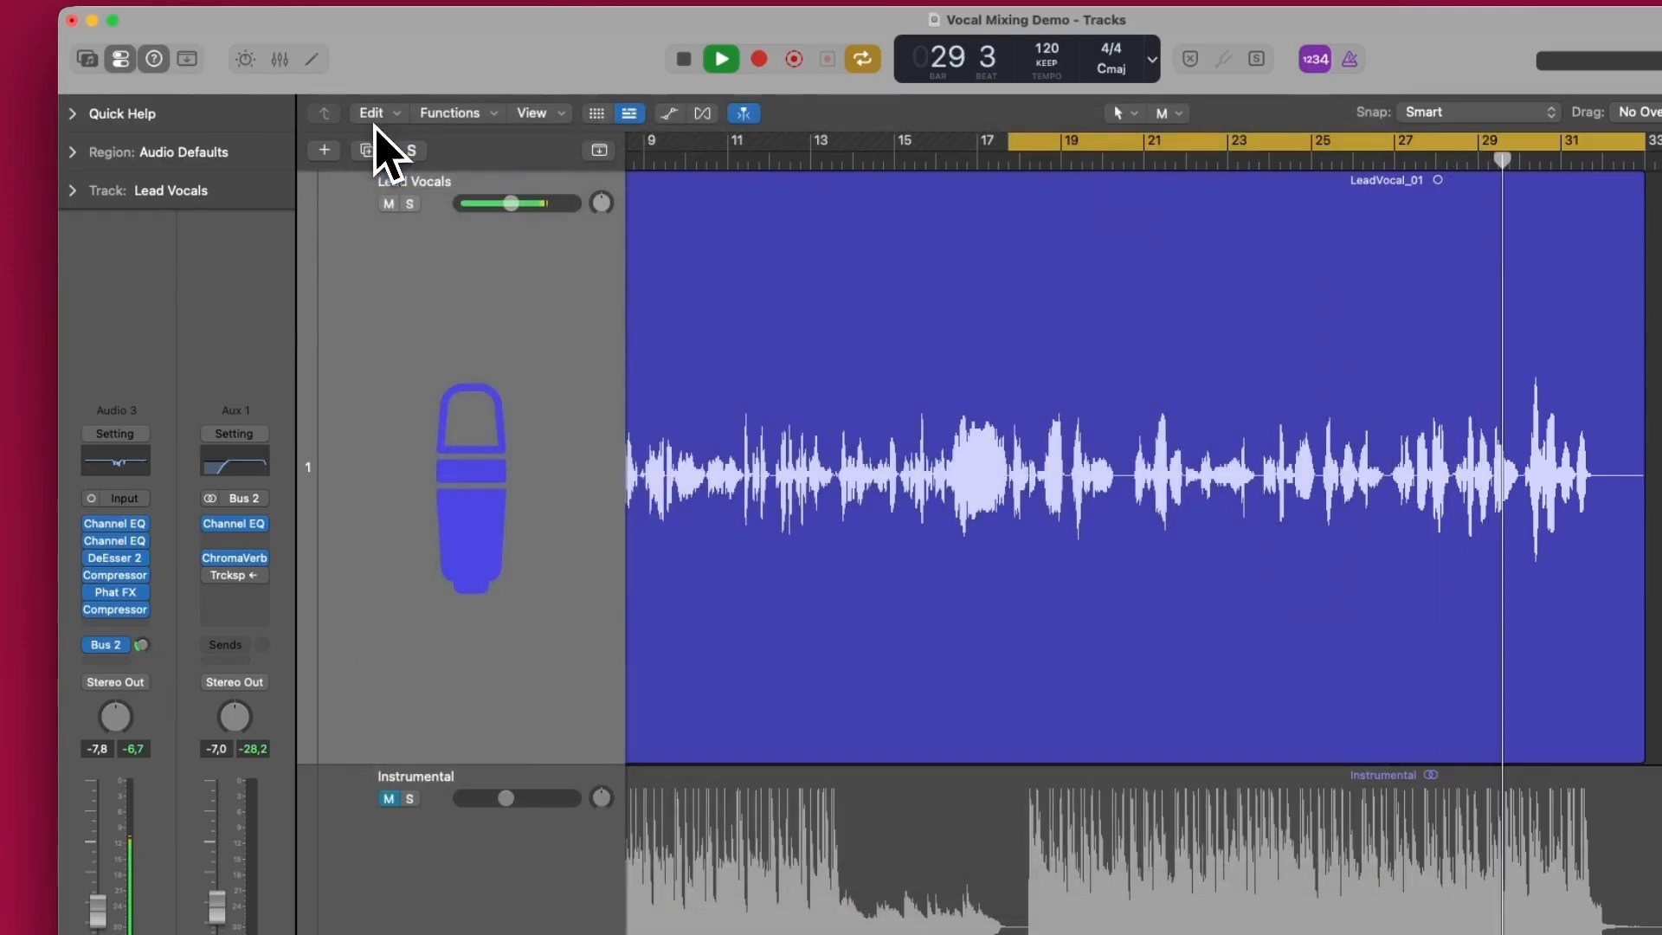
Take another look at ChromaVerb on the Reverb channel, close its window and stop playback.
mouse_move(120, 526)
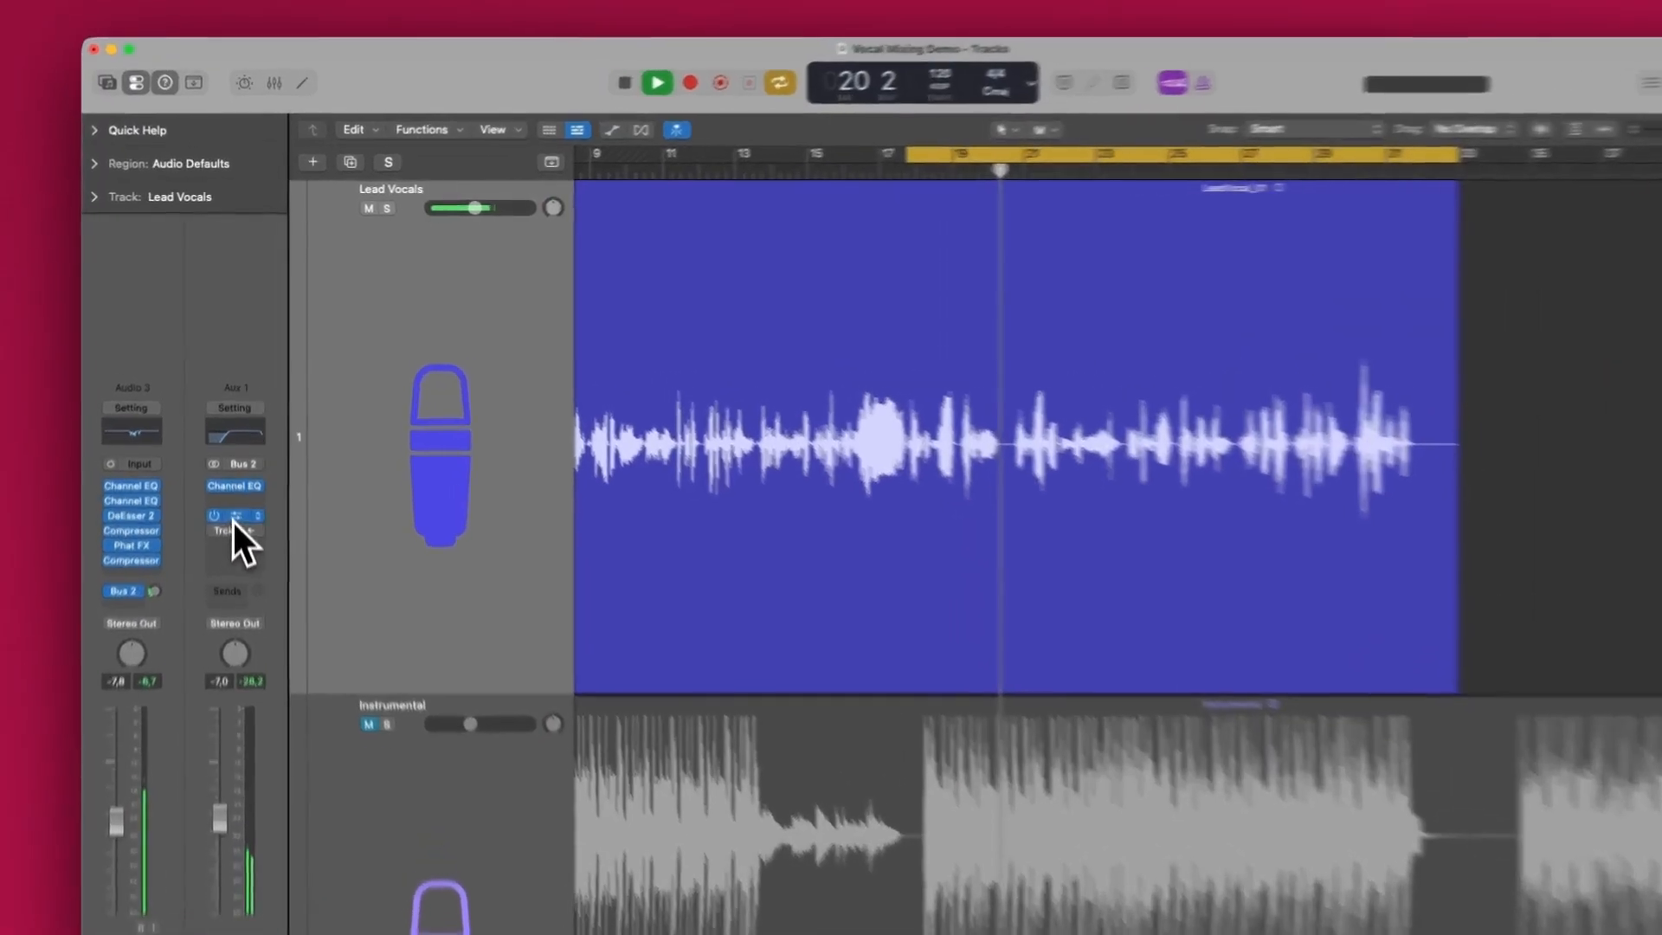
click(221, 473)
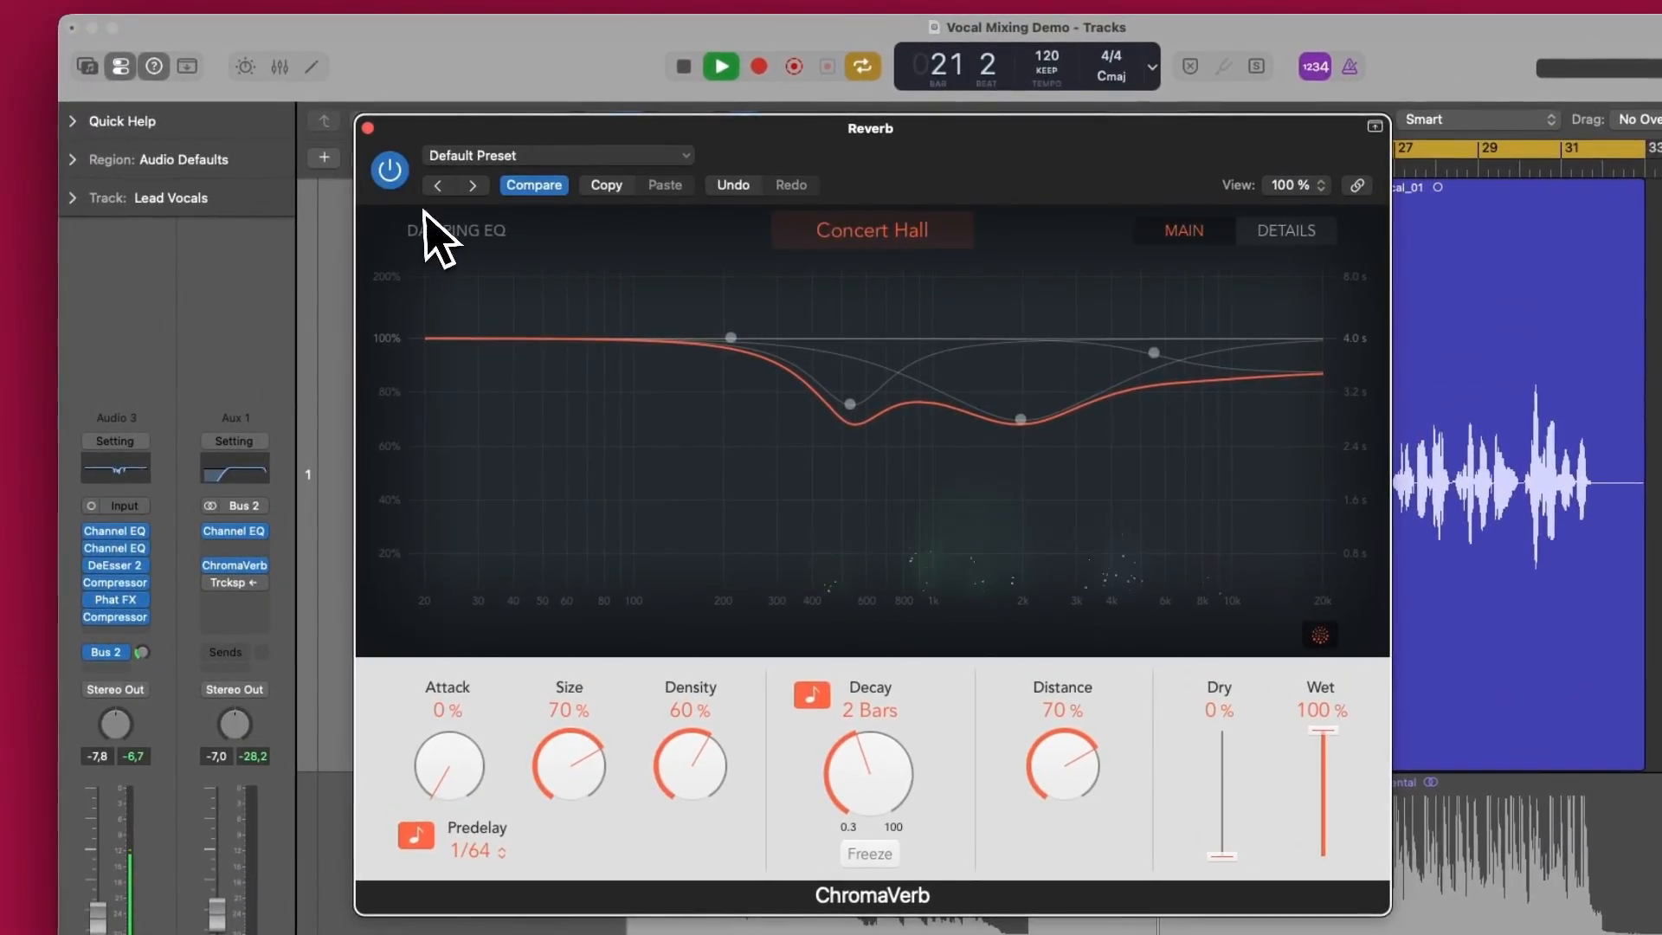
click(365, 127)
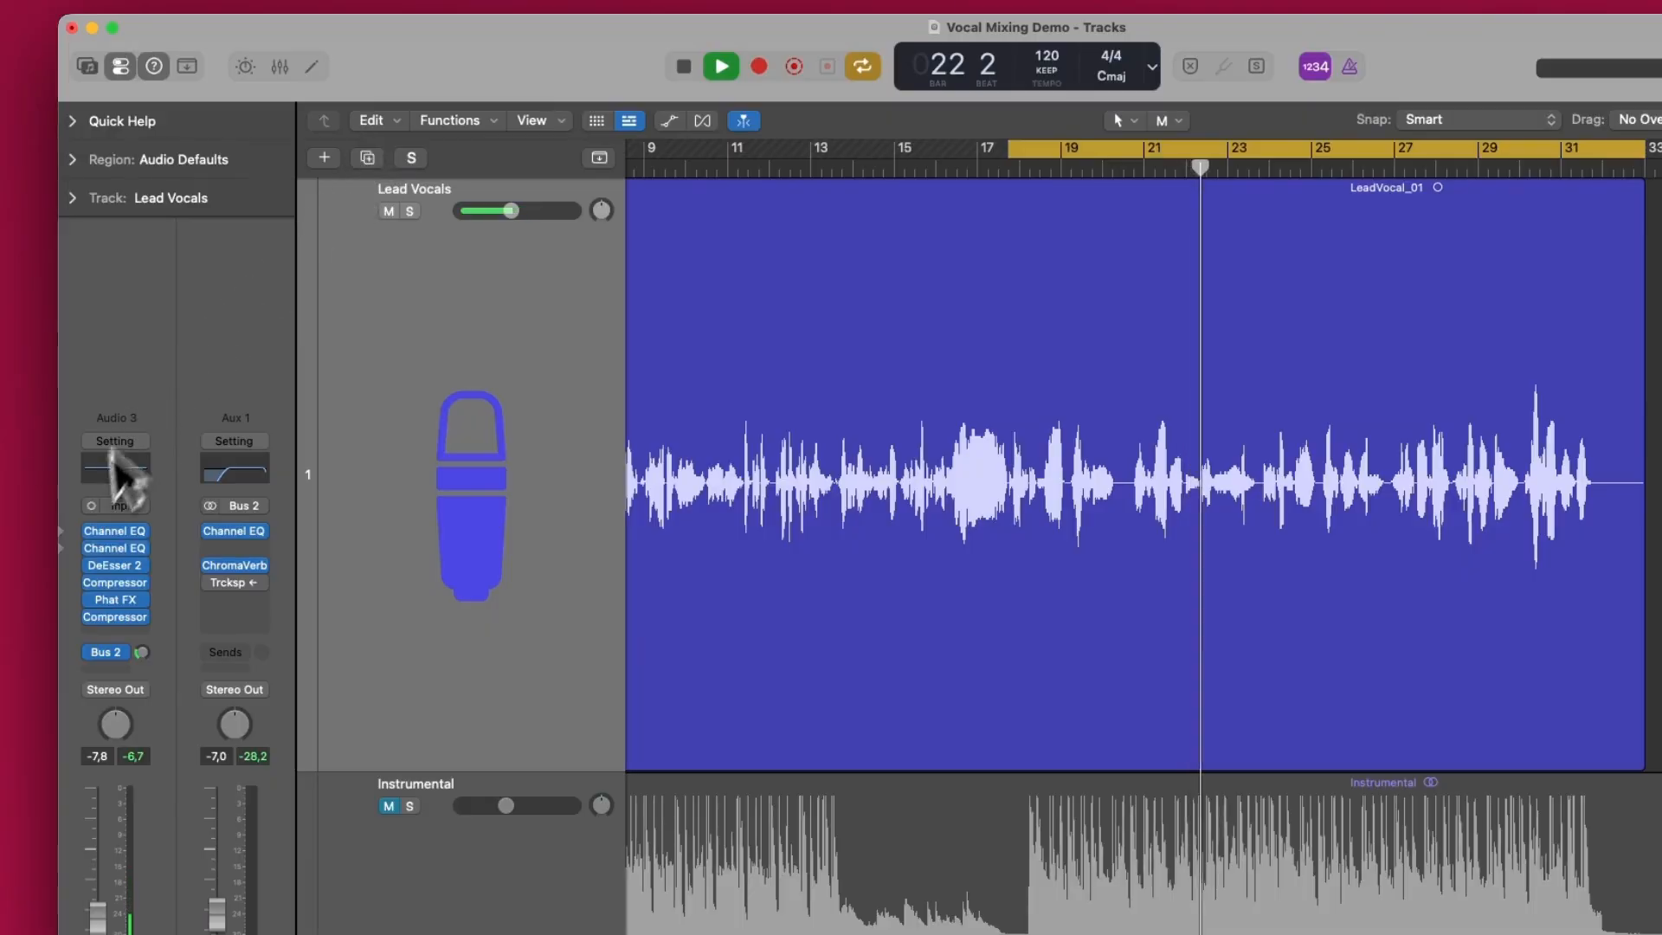
key(space)
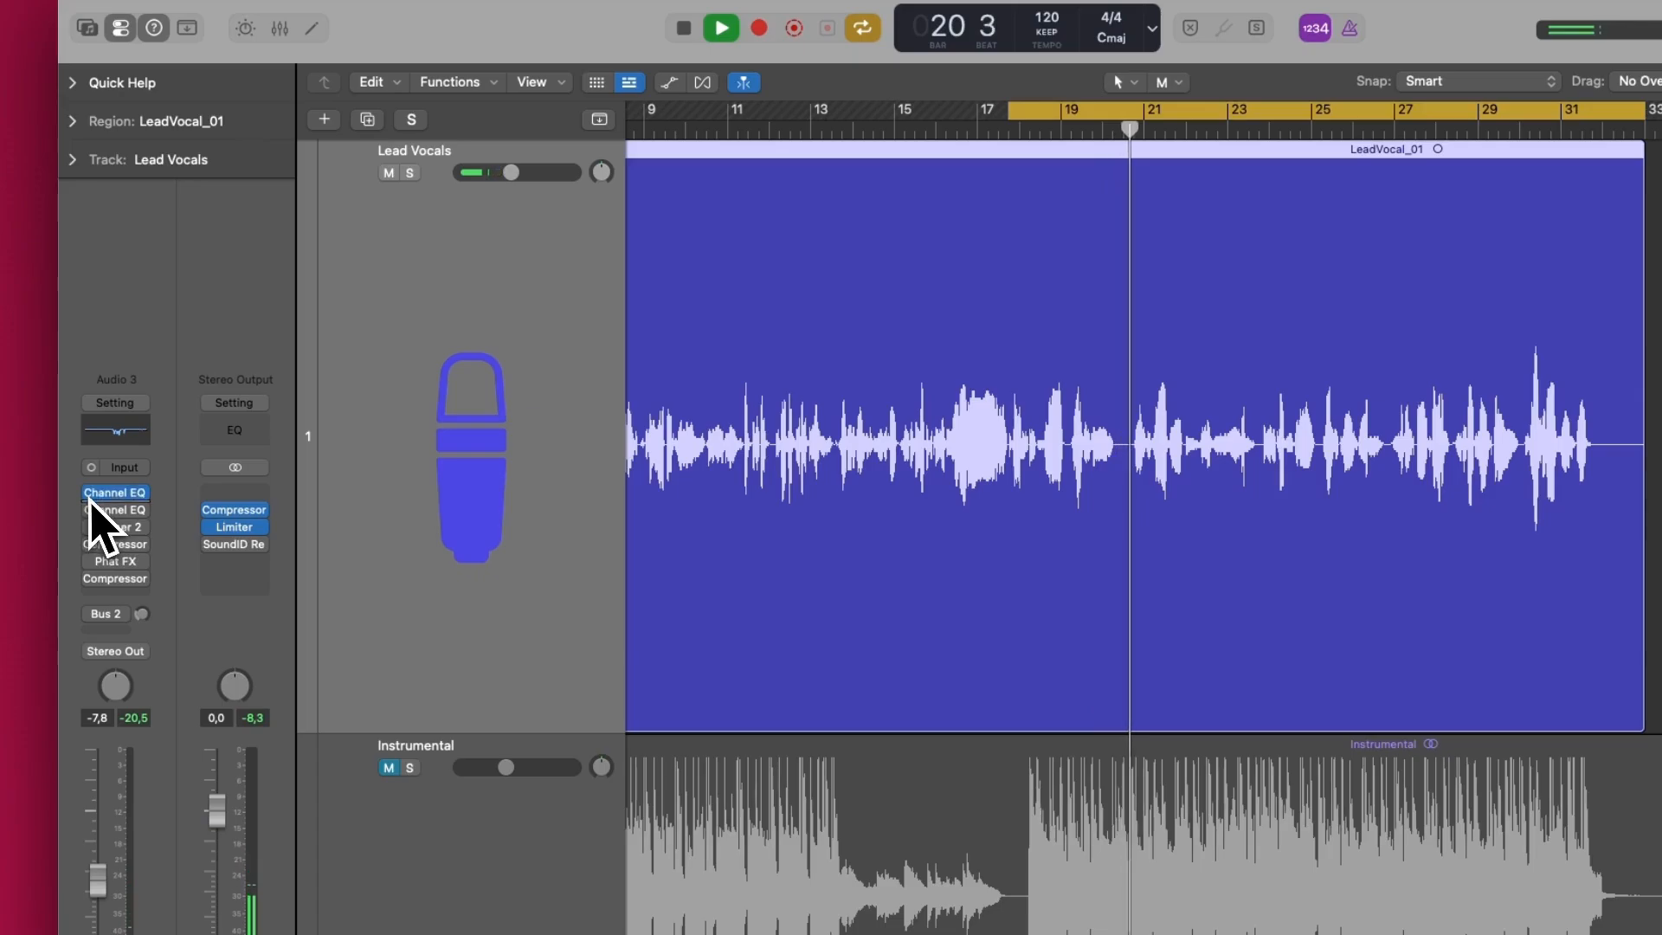
Switch on the second Channel EQ and DeEsser 2 on Lead Vocals, display DeEsser 2, and close the EQ window.
click(116, 510)
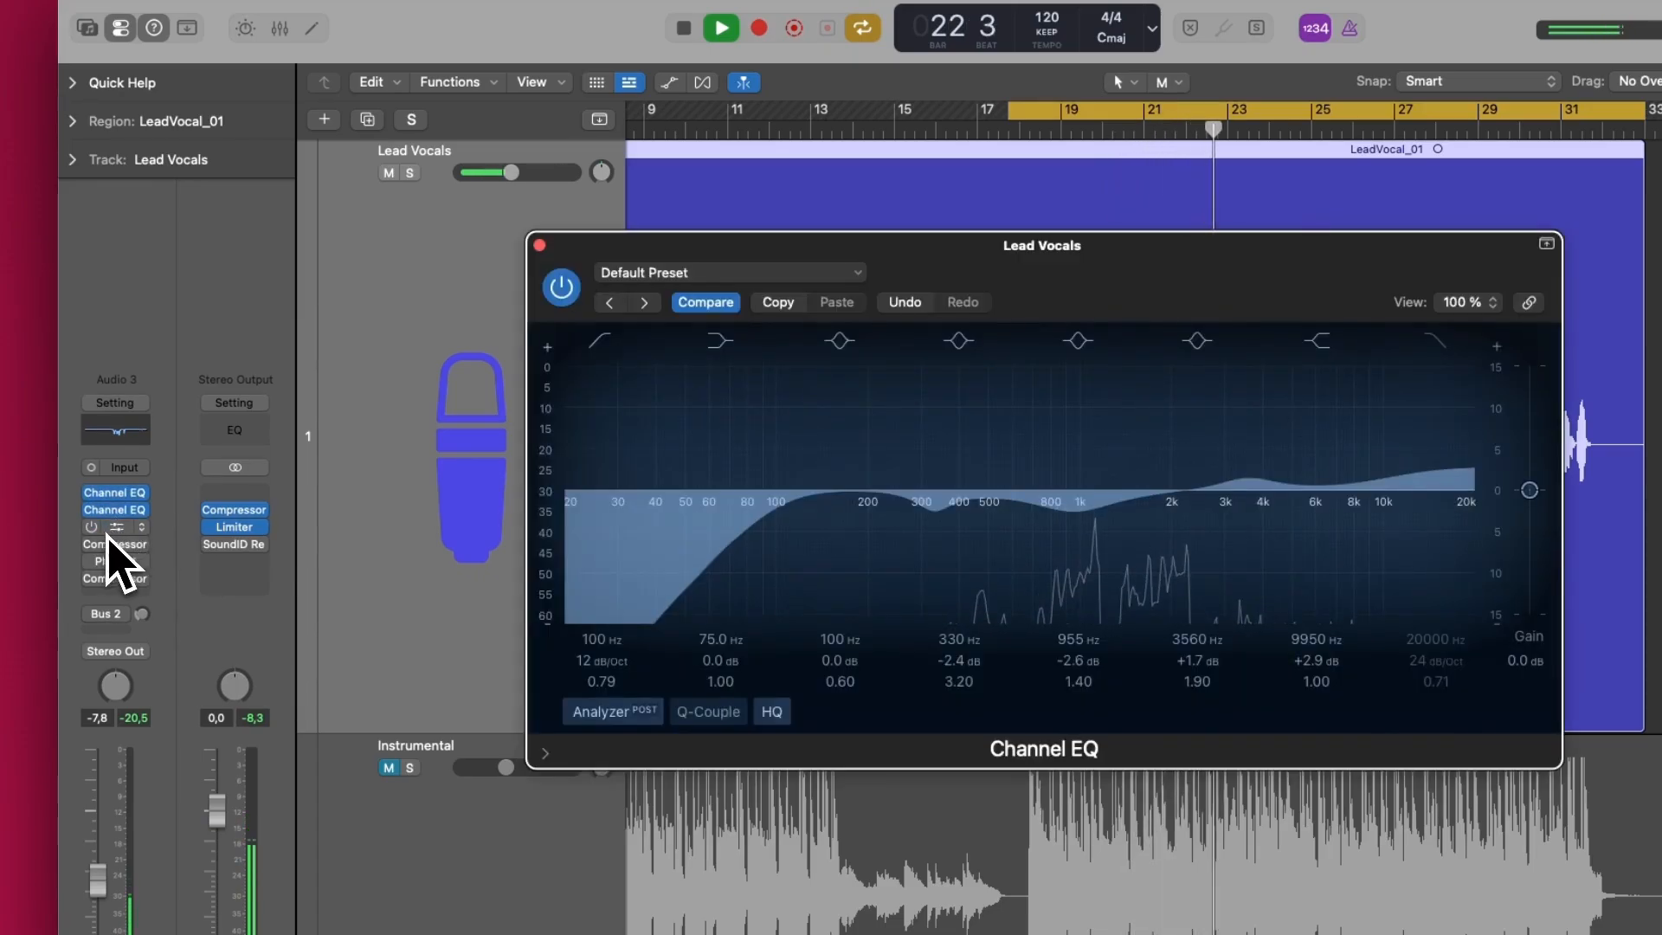
click(95, 535)
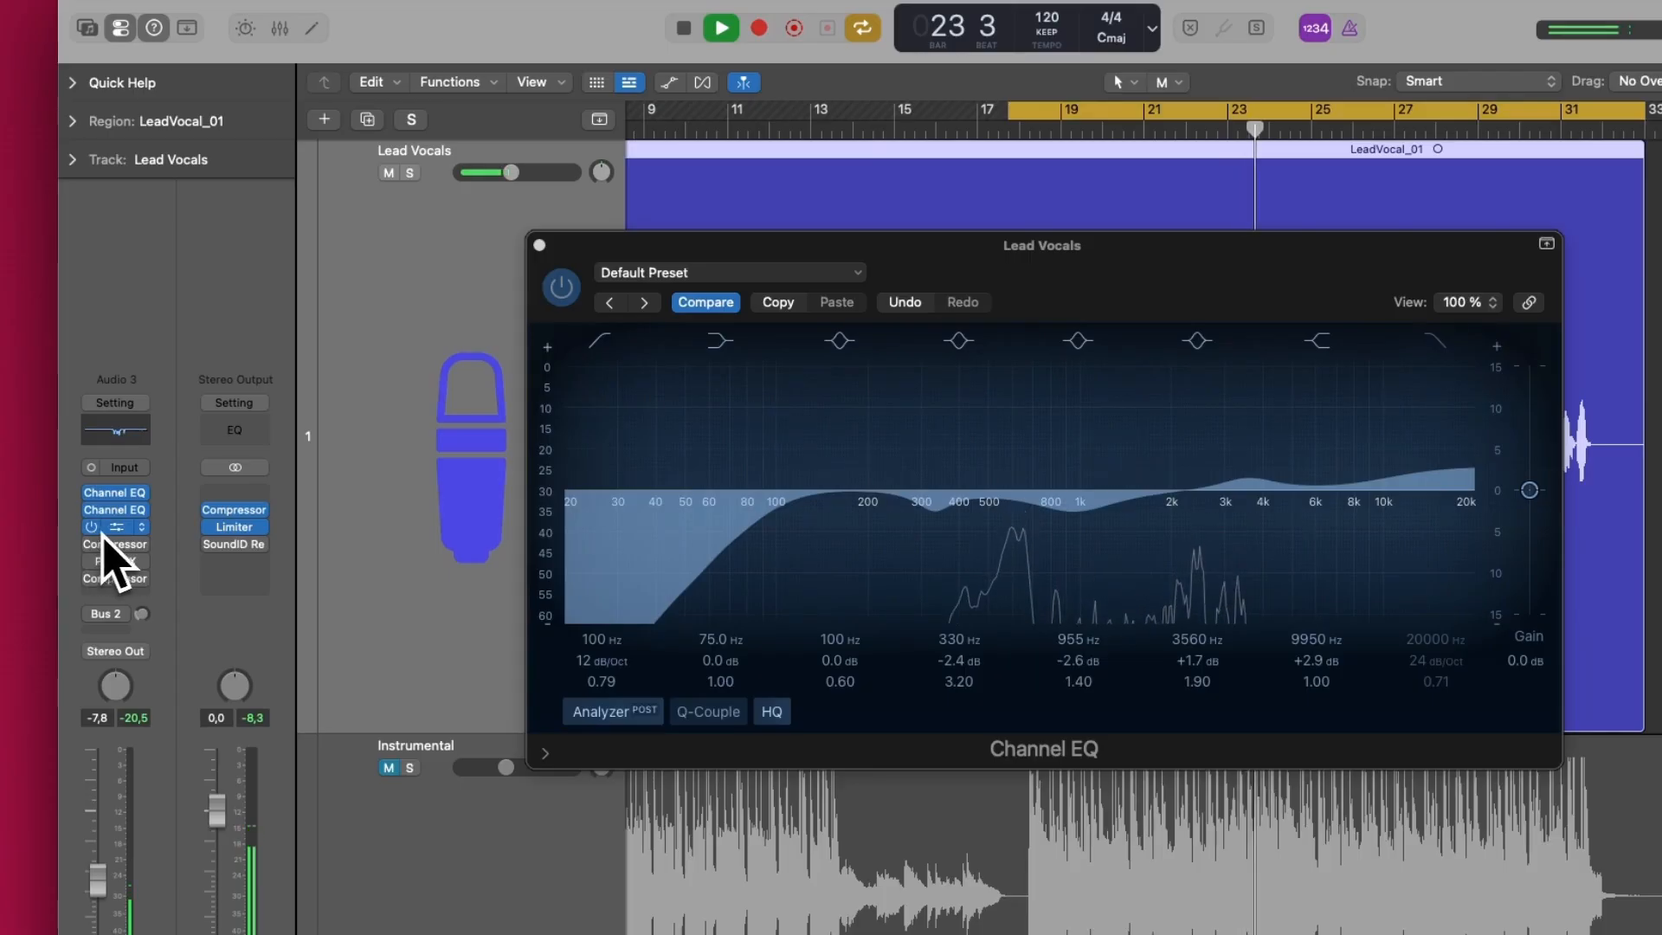
click(116, 531)
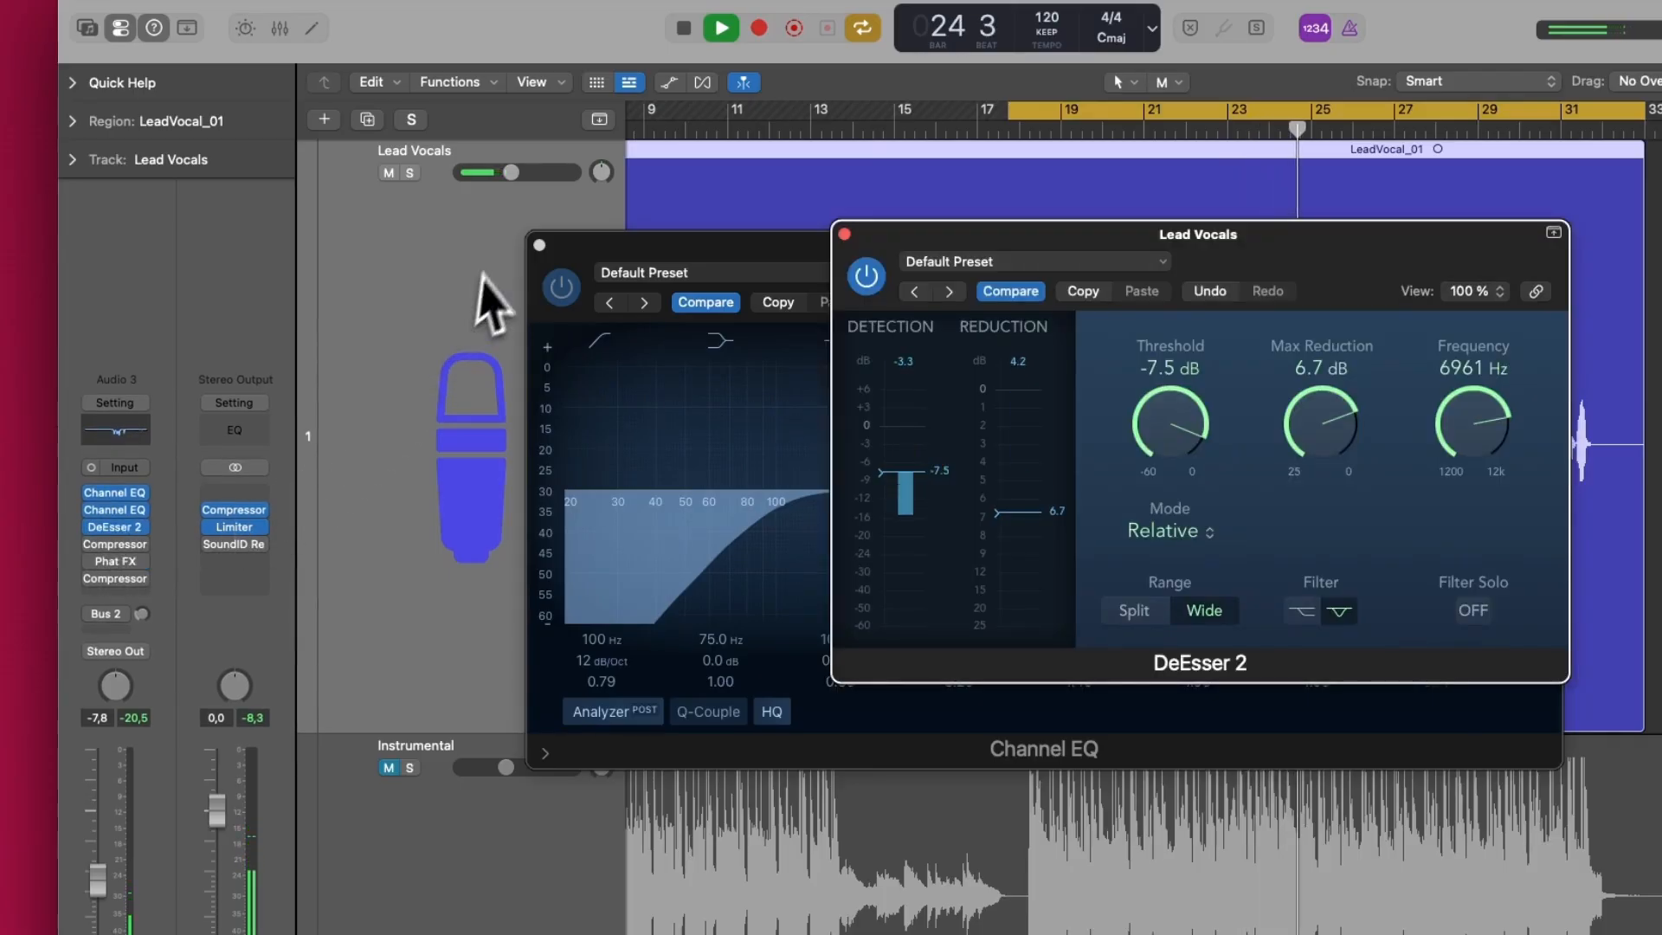
click(538, 245)
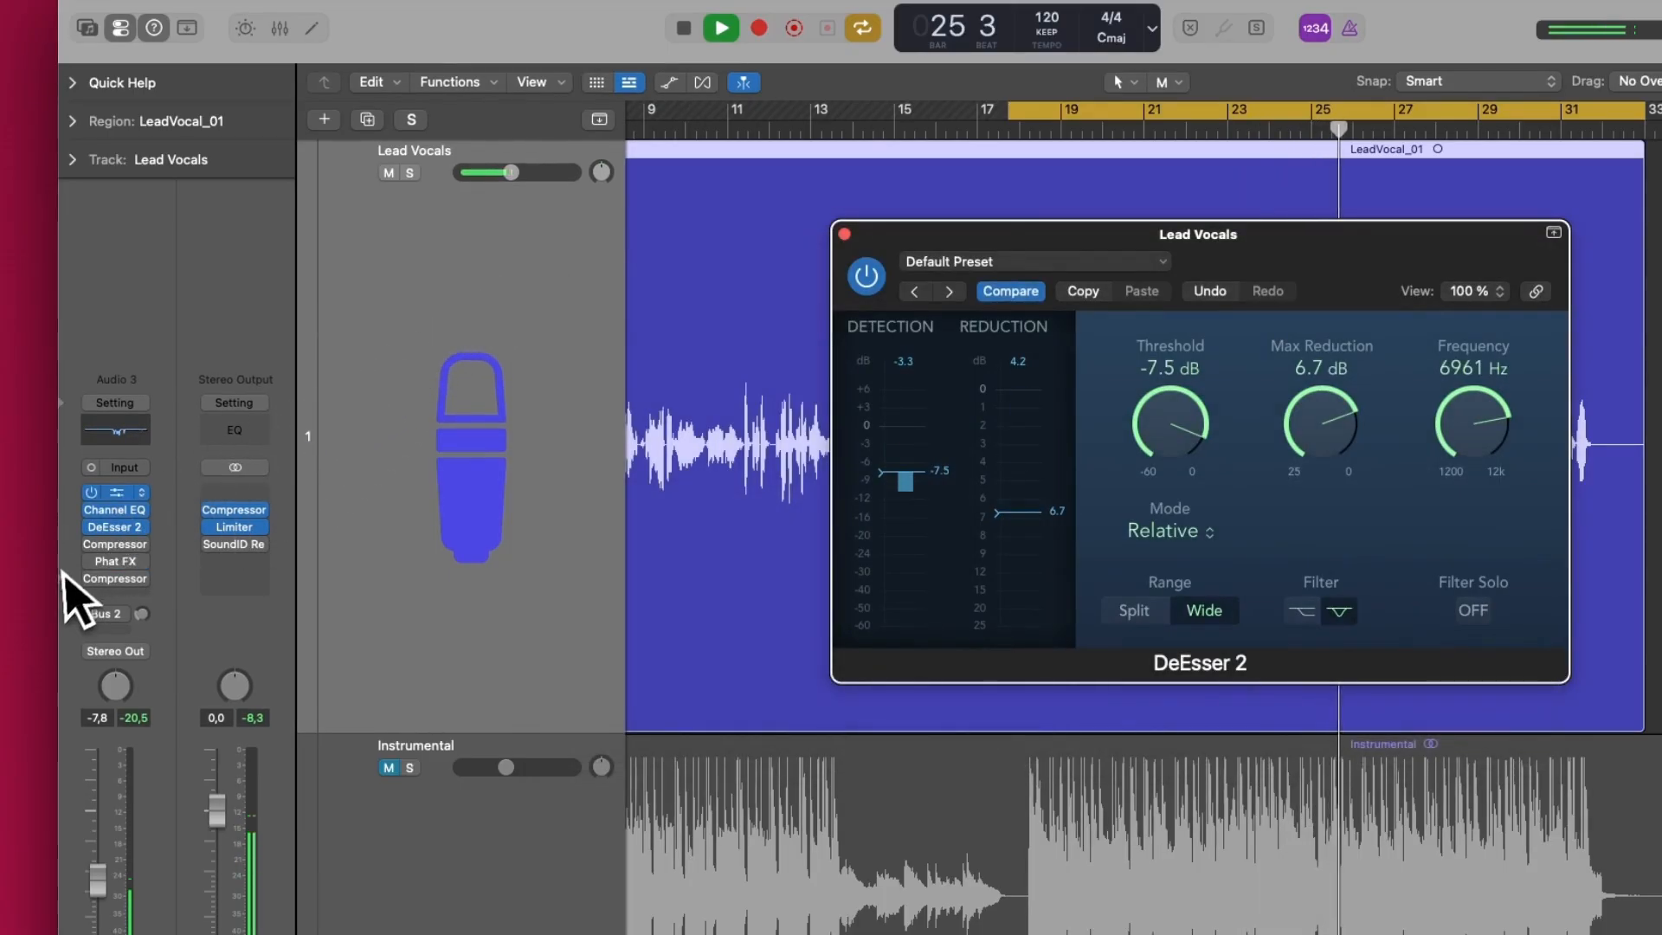
Switch on the Vintage VCA Compressor, Phat FX and the Platinum Digital Compressor on Lead Vocals, showing each plug-in window during playback.
click(121, 545)
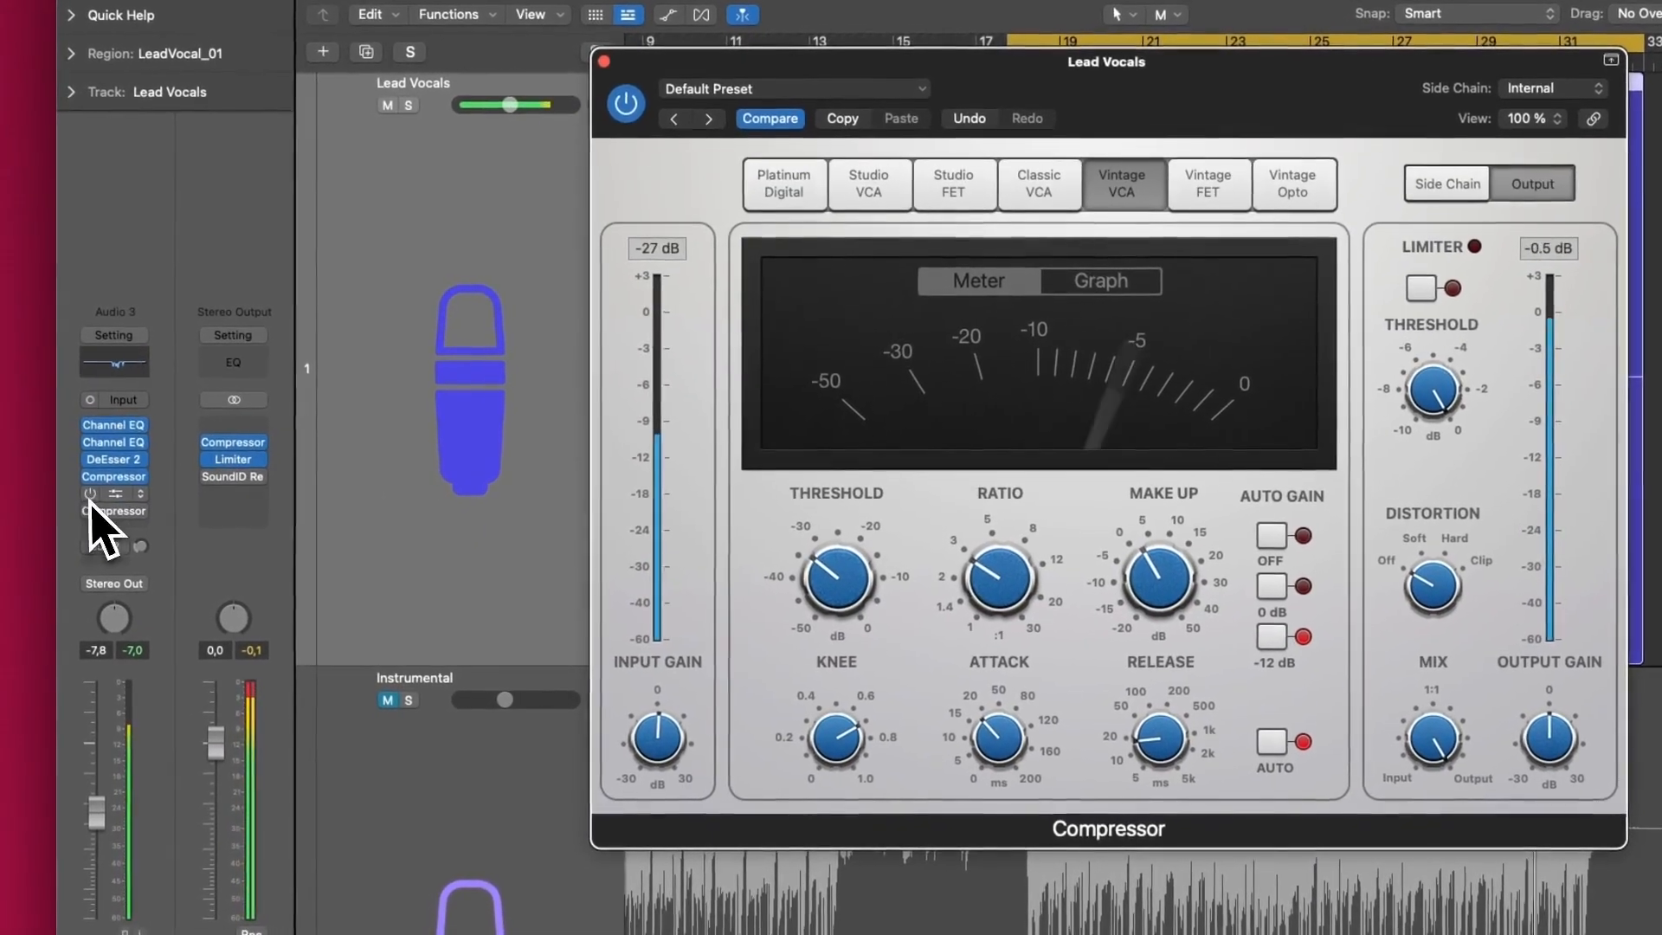
click(46, 525)
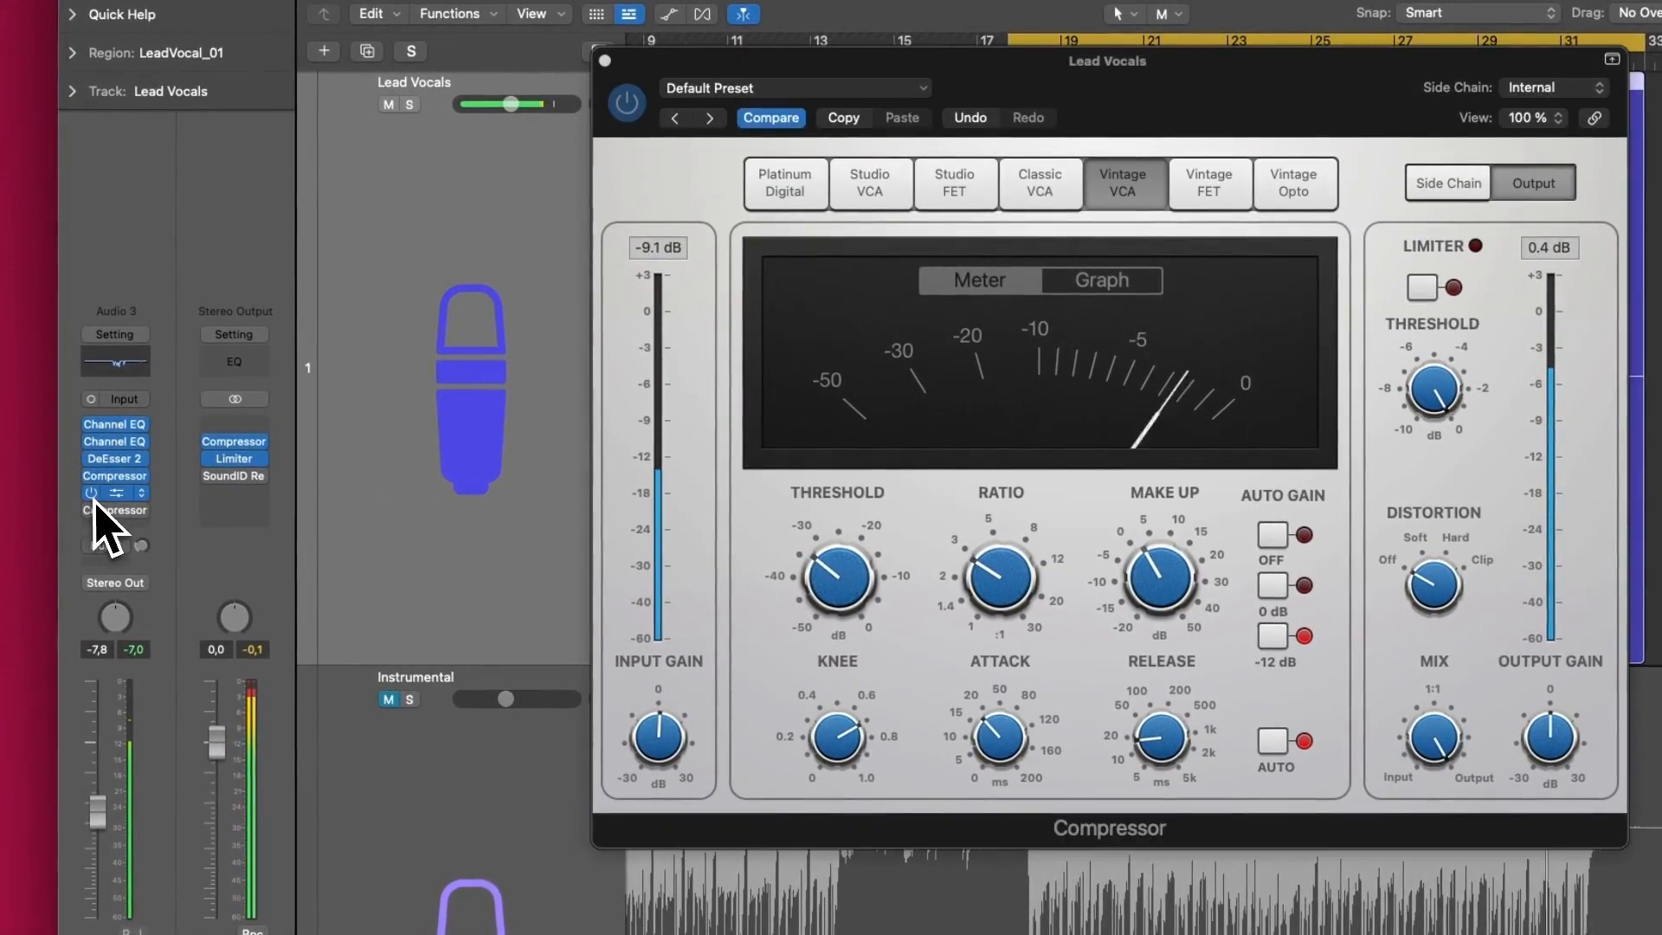
click(112, 495)
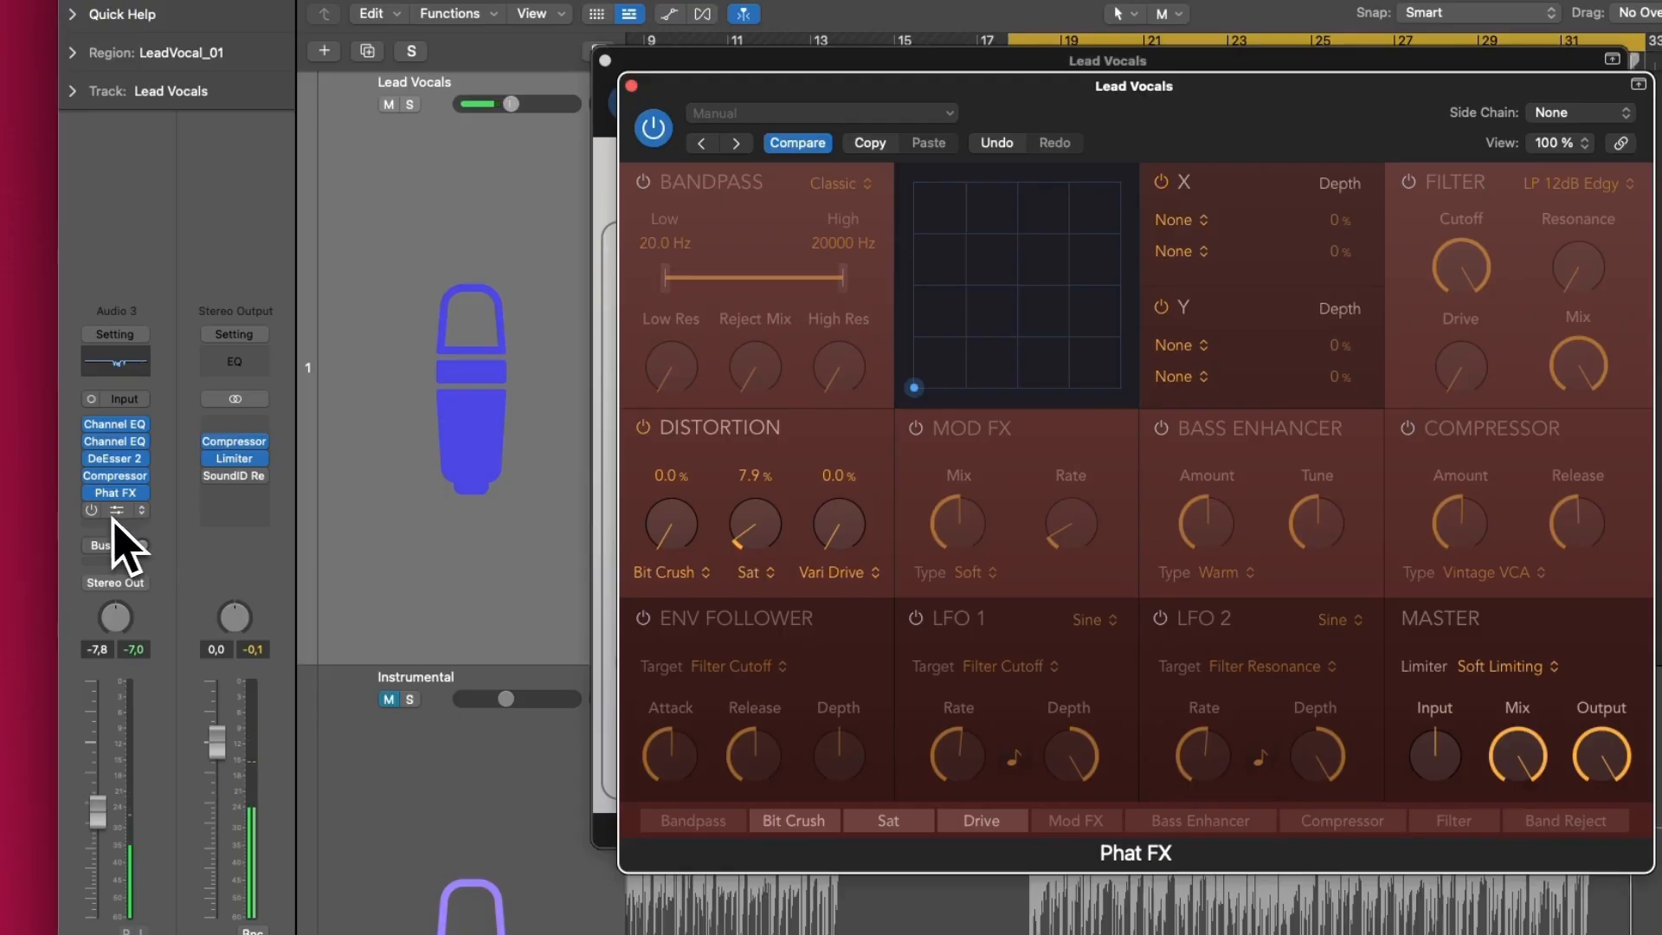
click(93, 519)
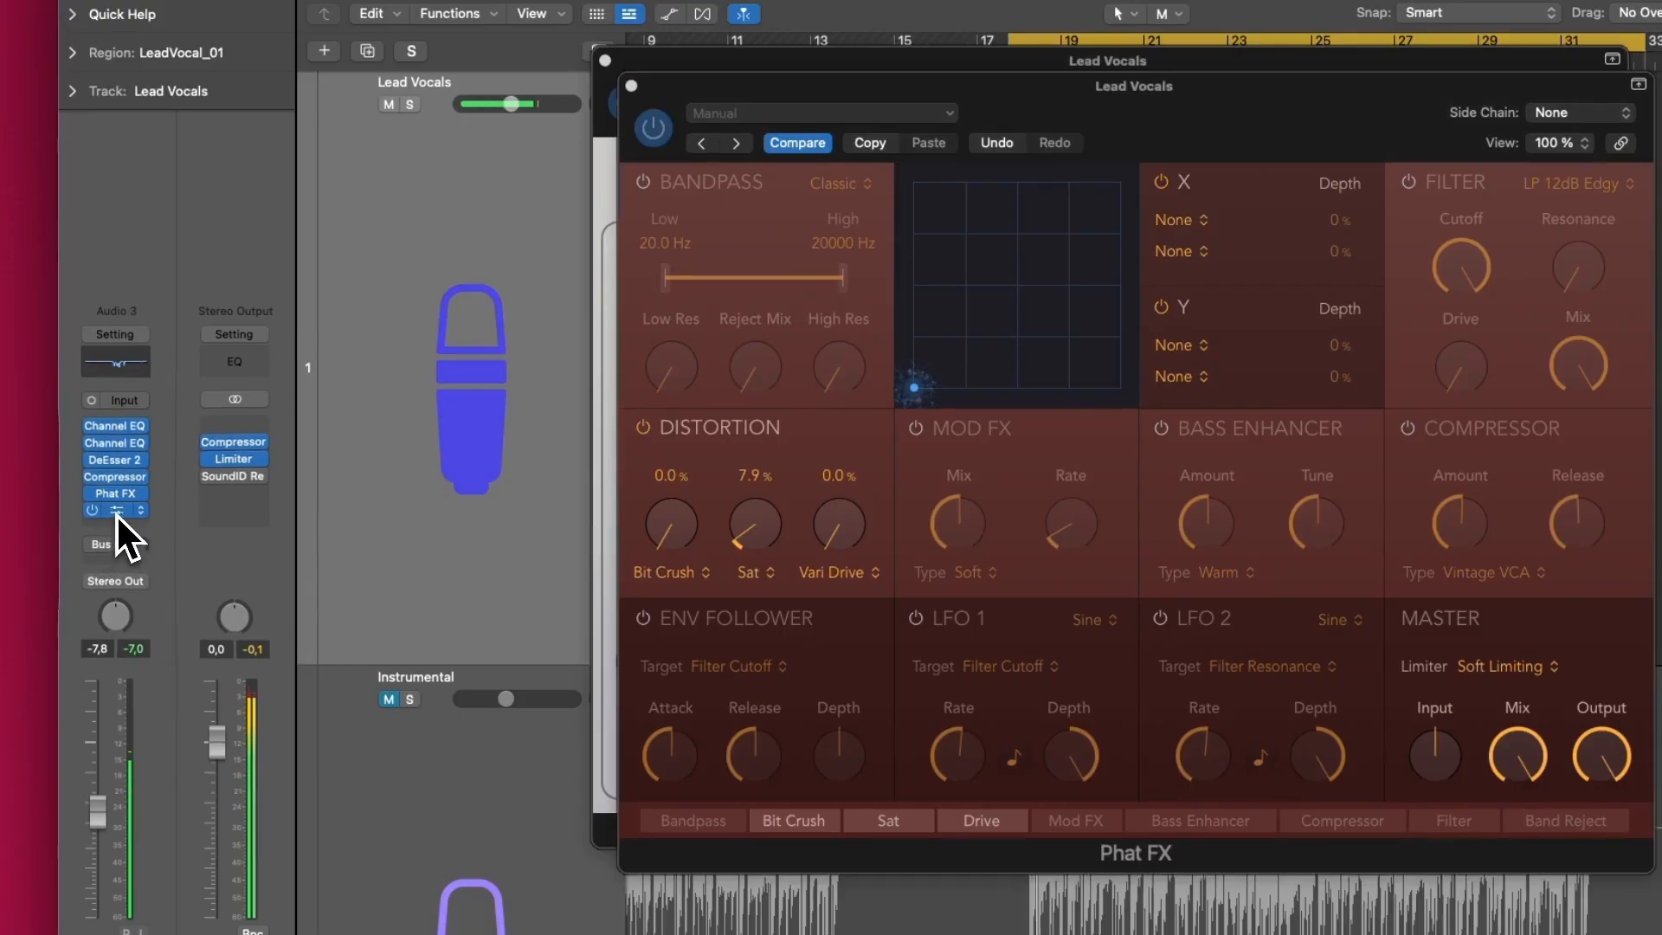
click(116, 512)
mouse_move(902, 518)
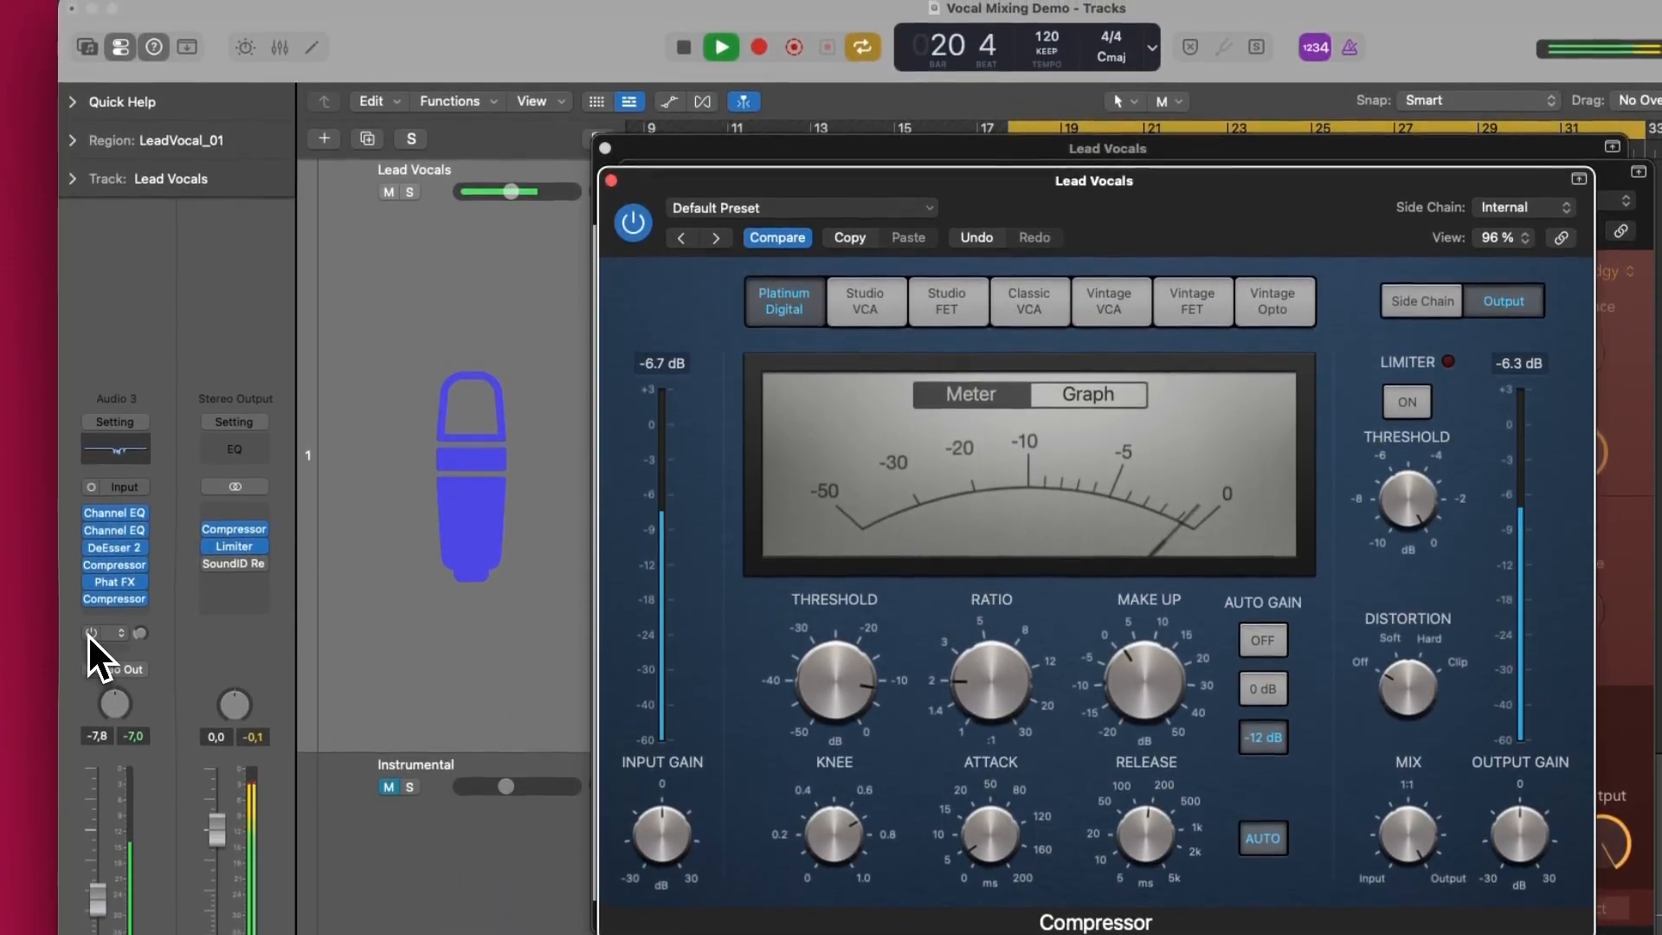
Activate the Lead Vocals send to Bus 2, dismissing its options without changing the Reverb routing.
click(91, 634)
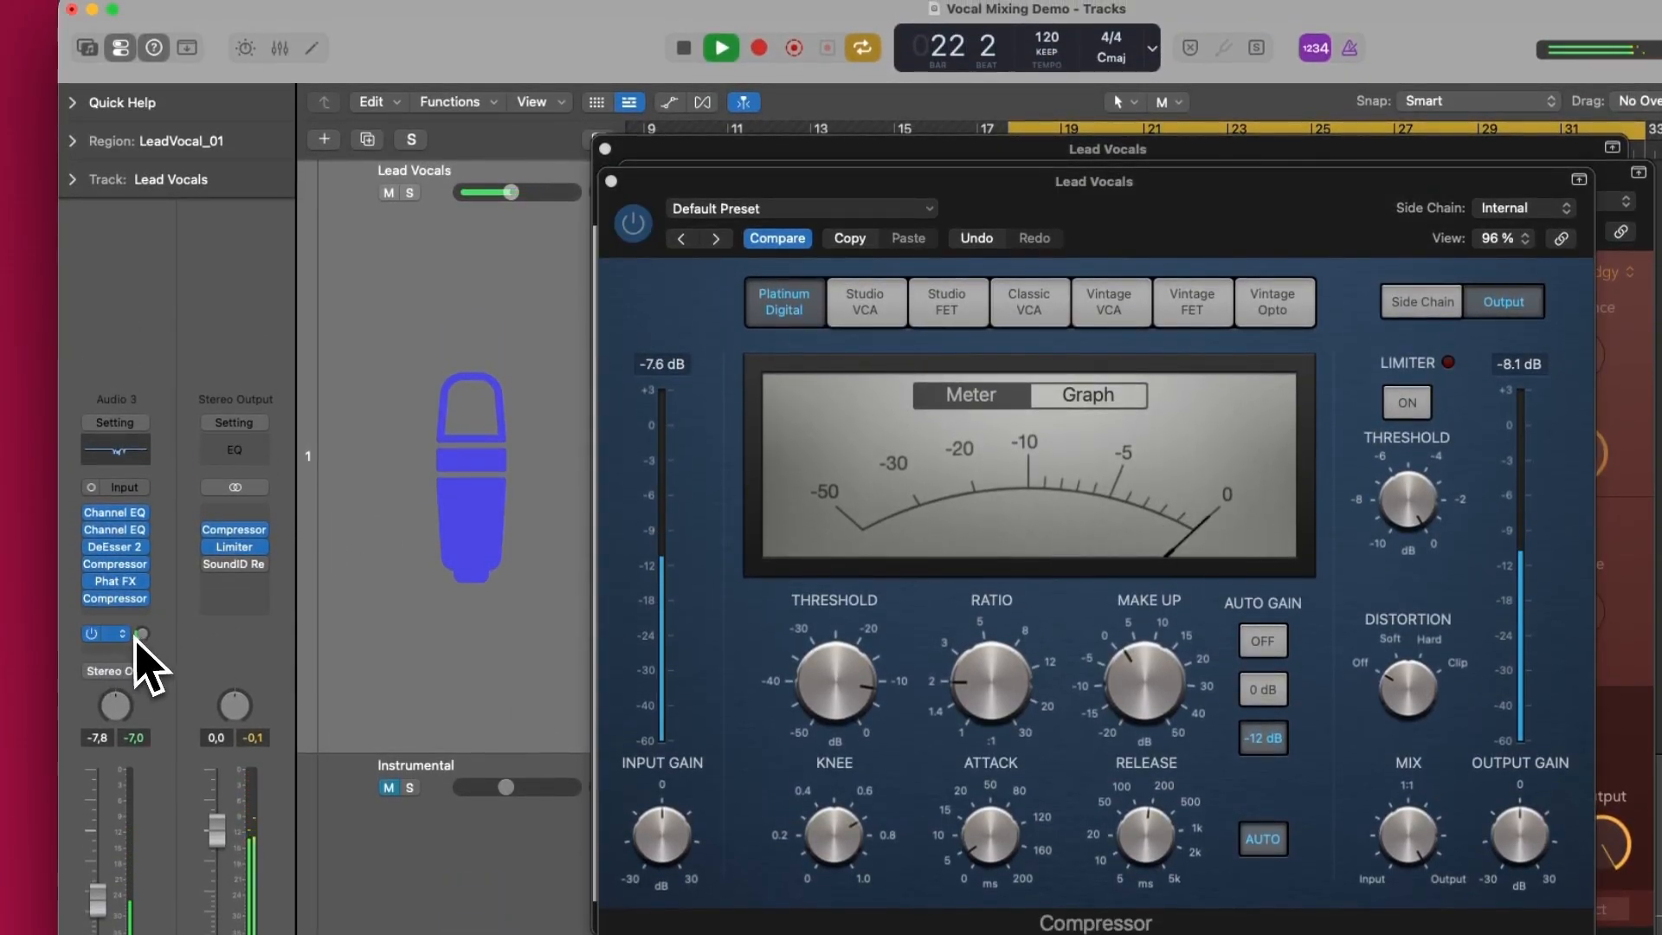
click(117, 633)
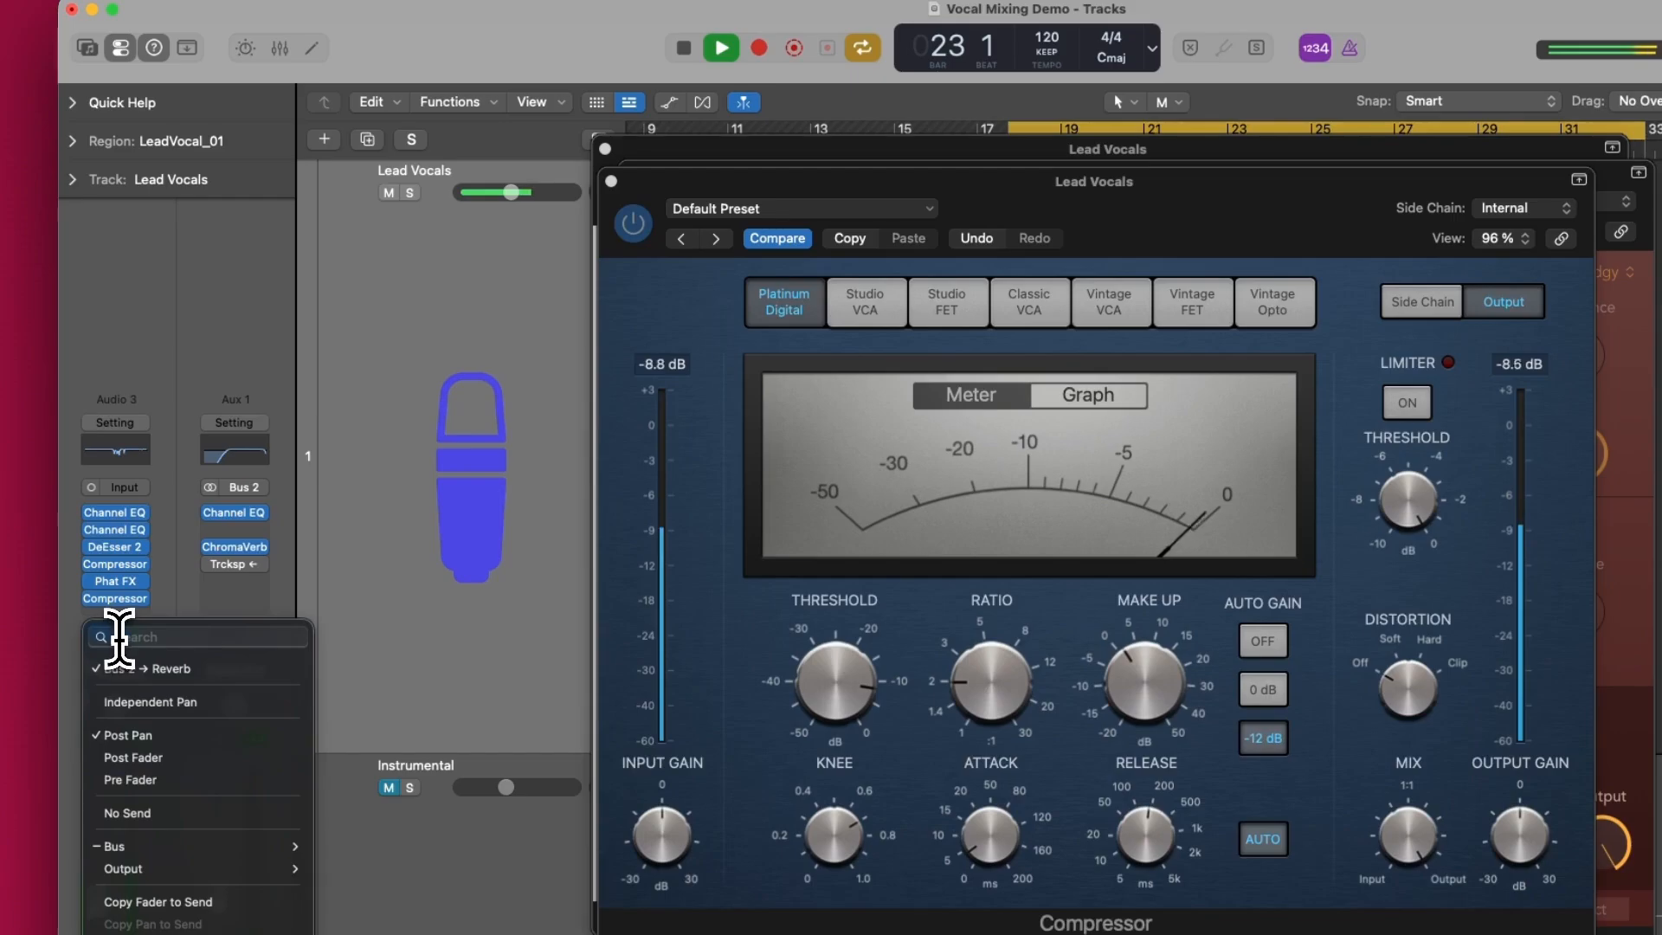
click(170, 570)
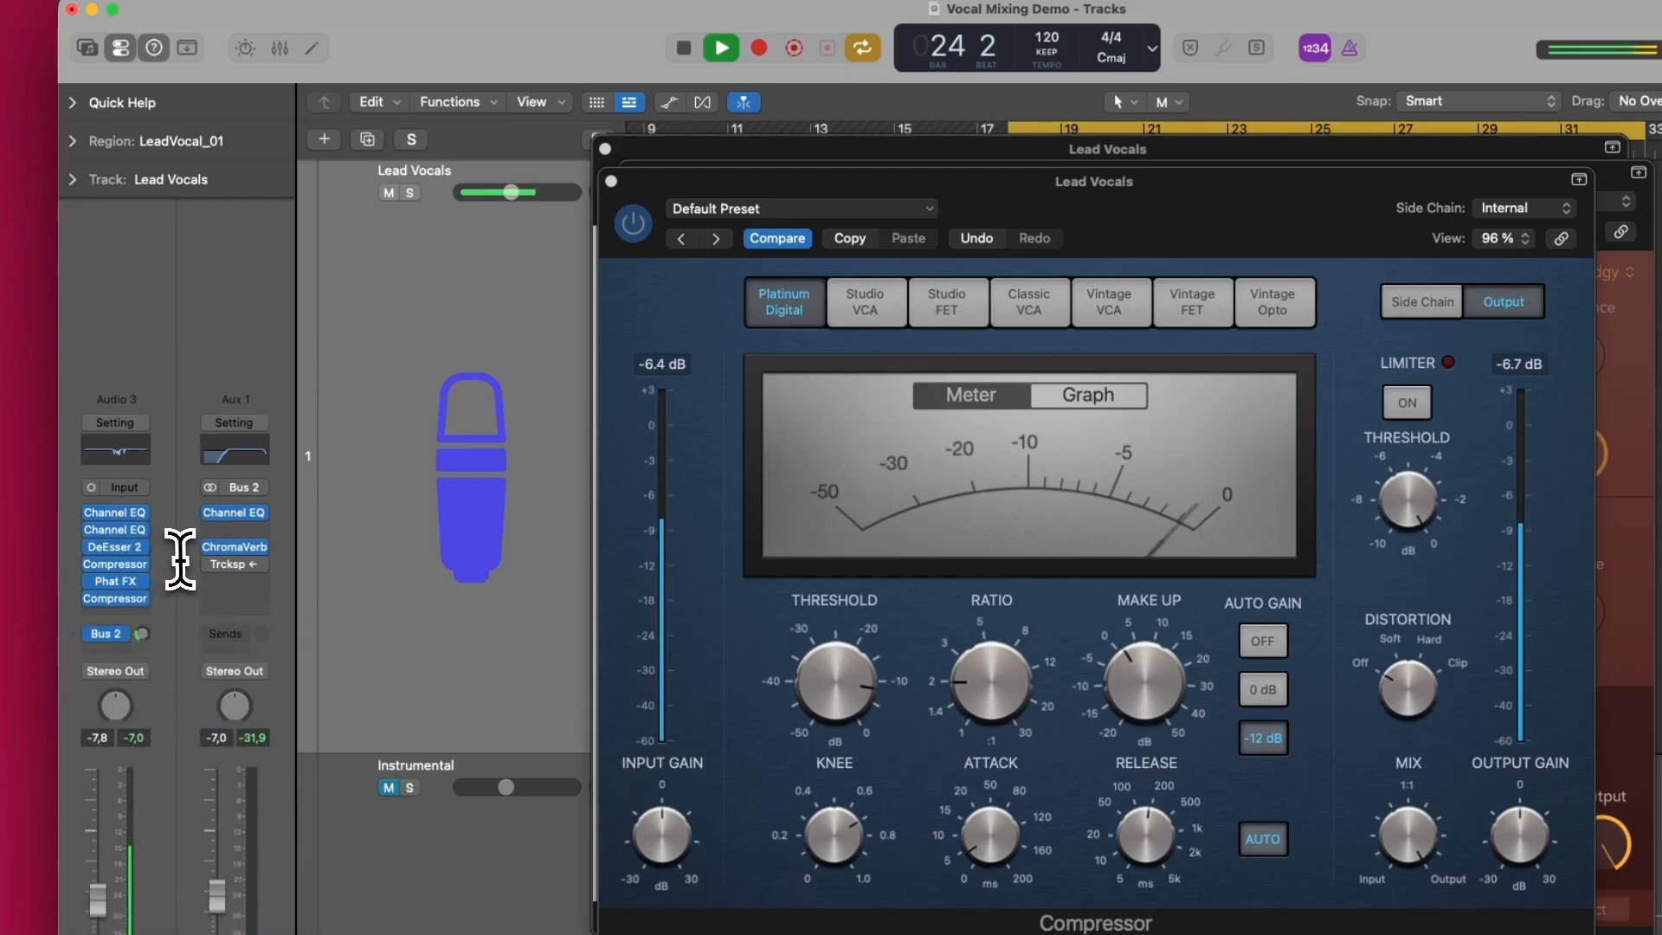
Close the open Compressor, Phat FX and DeEsser 2 windows of the Lead Vocals track.
click(612, 182)
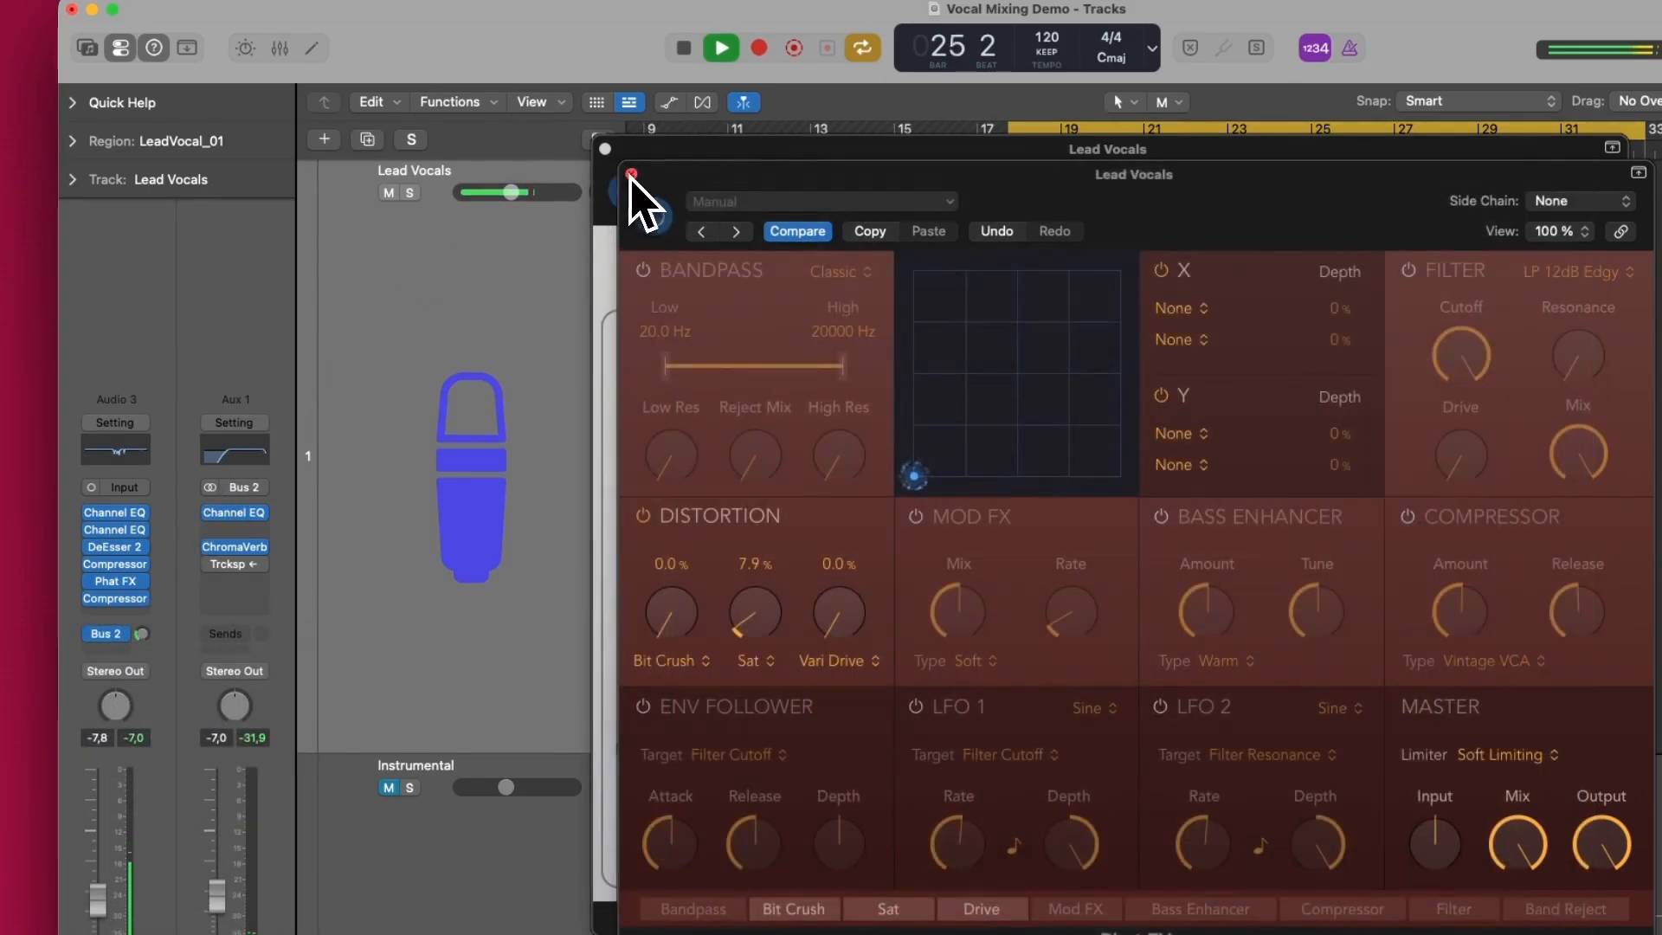
click(632, 174)
click(606, 151)
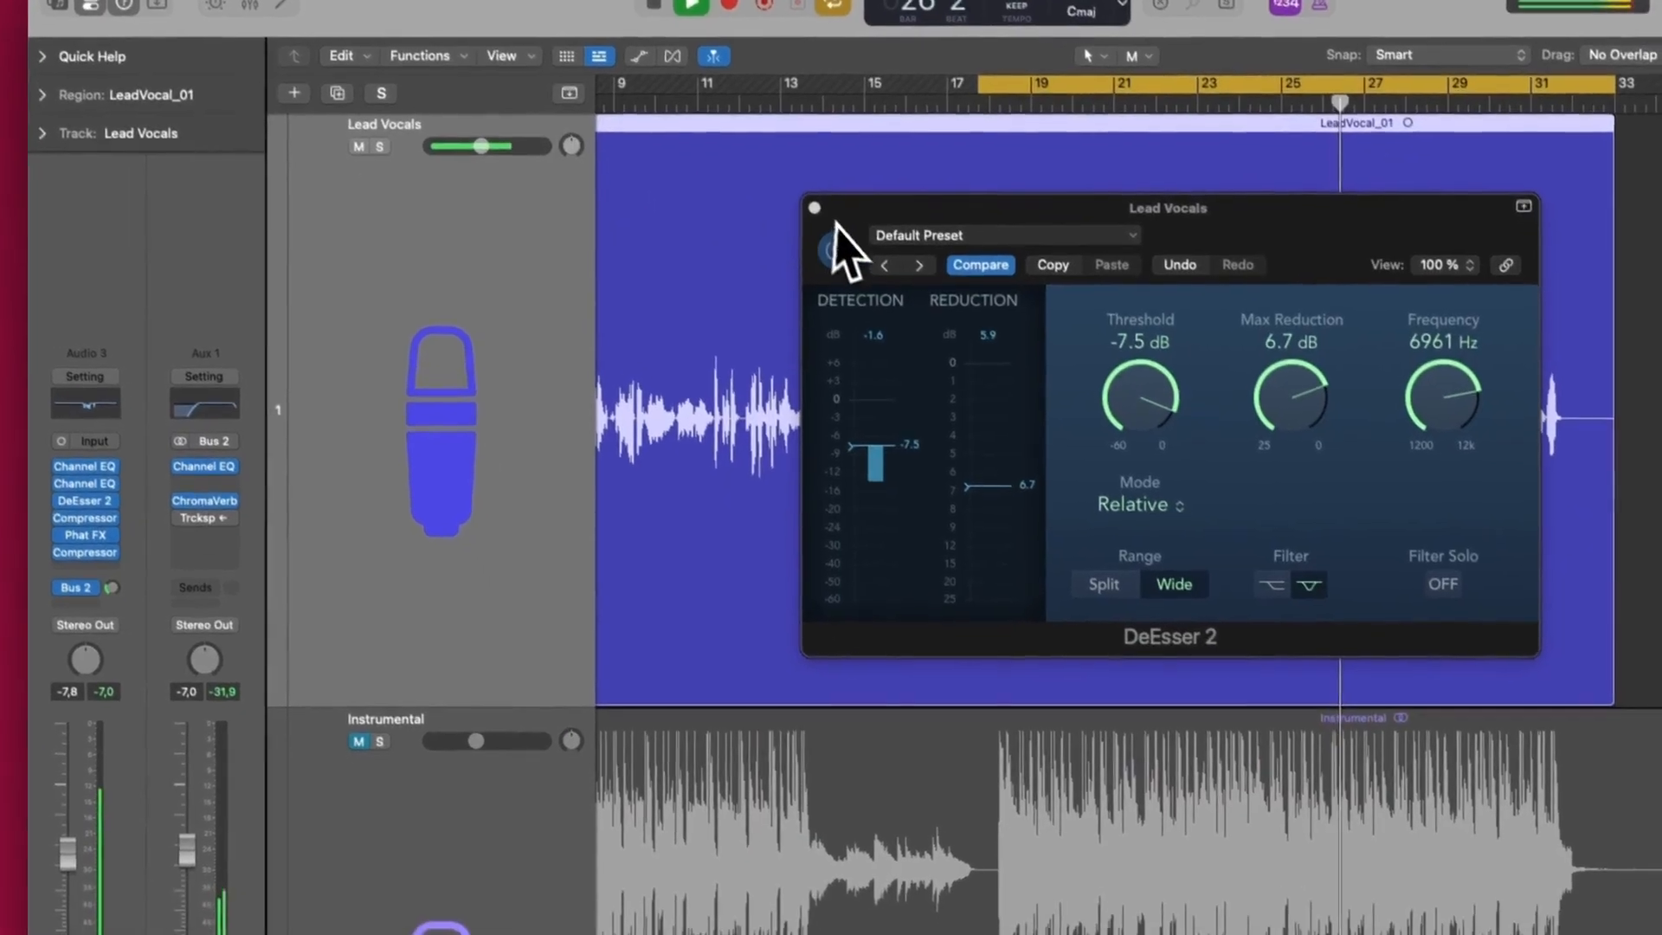
click(847, 252)
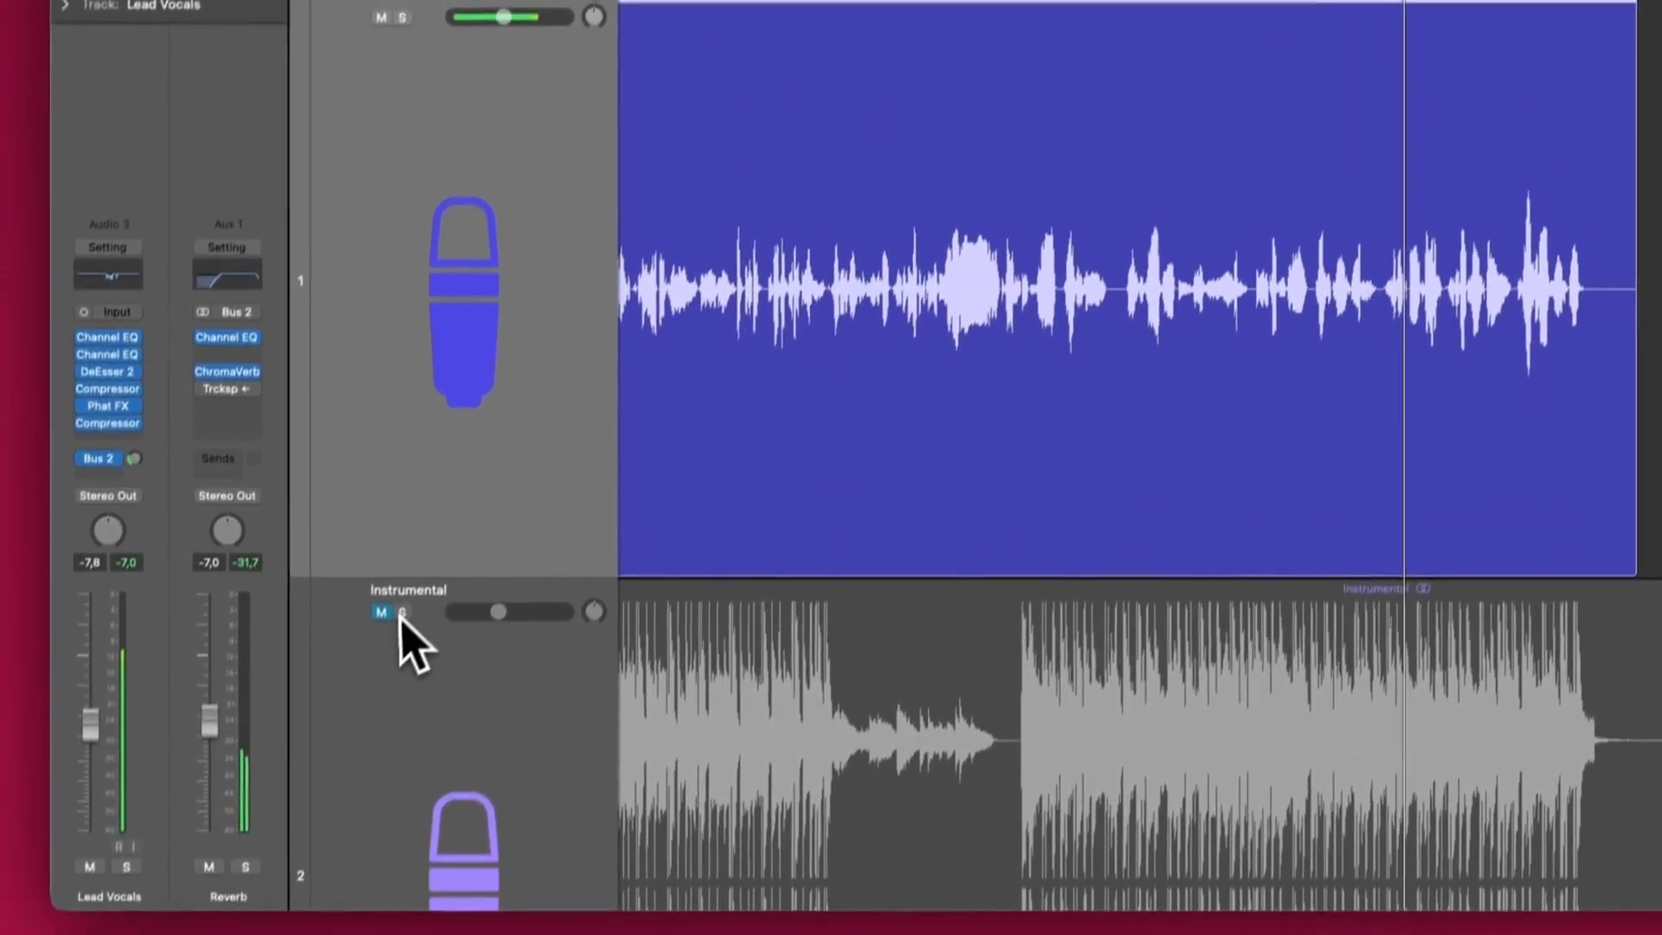
Stop playback, unmute the Instrumental track, and play the cycle range with the processed lead vocal.
click(371, 728)
click(409, 590)
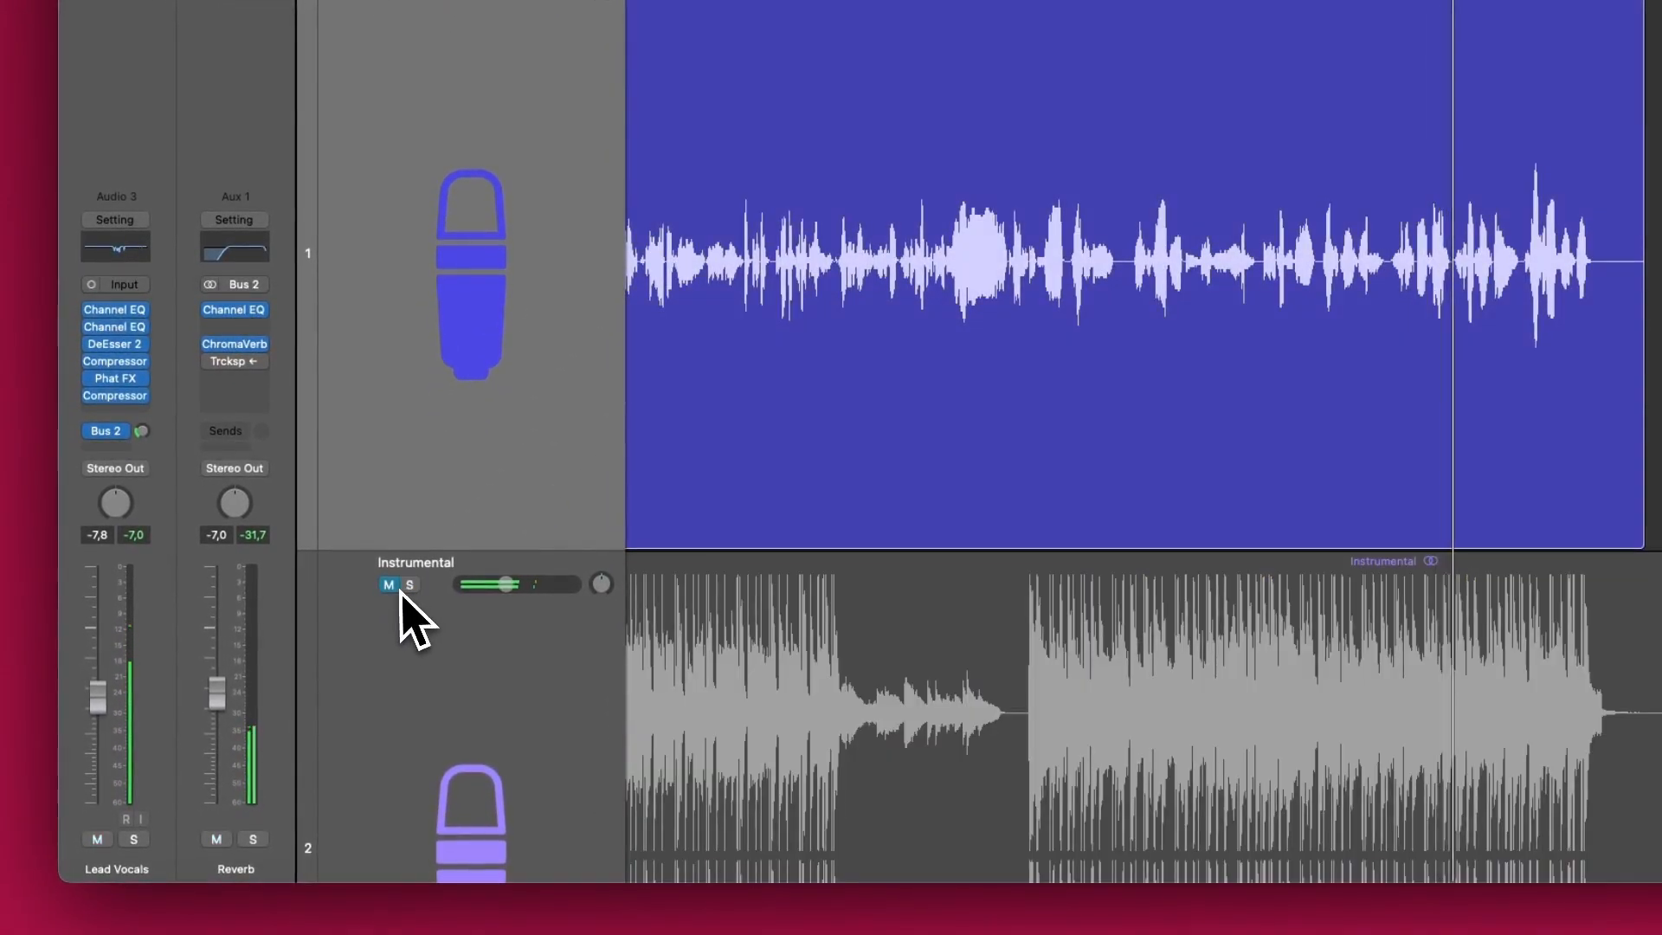
key(space)
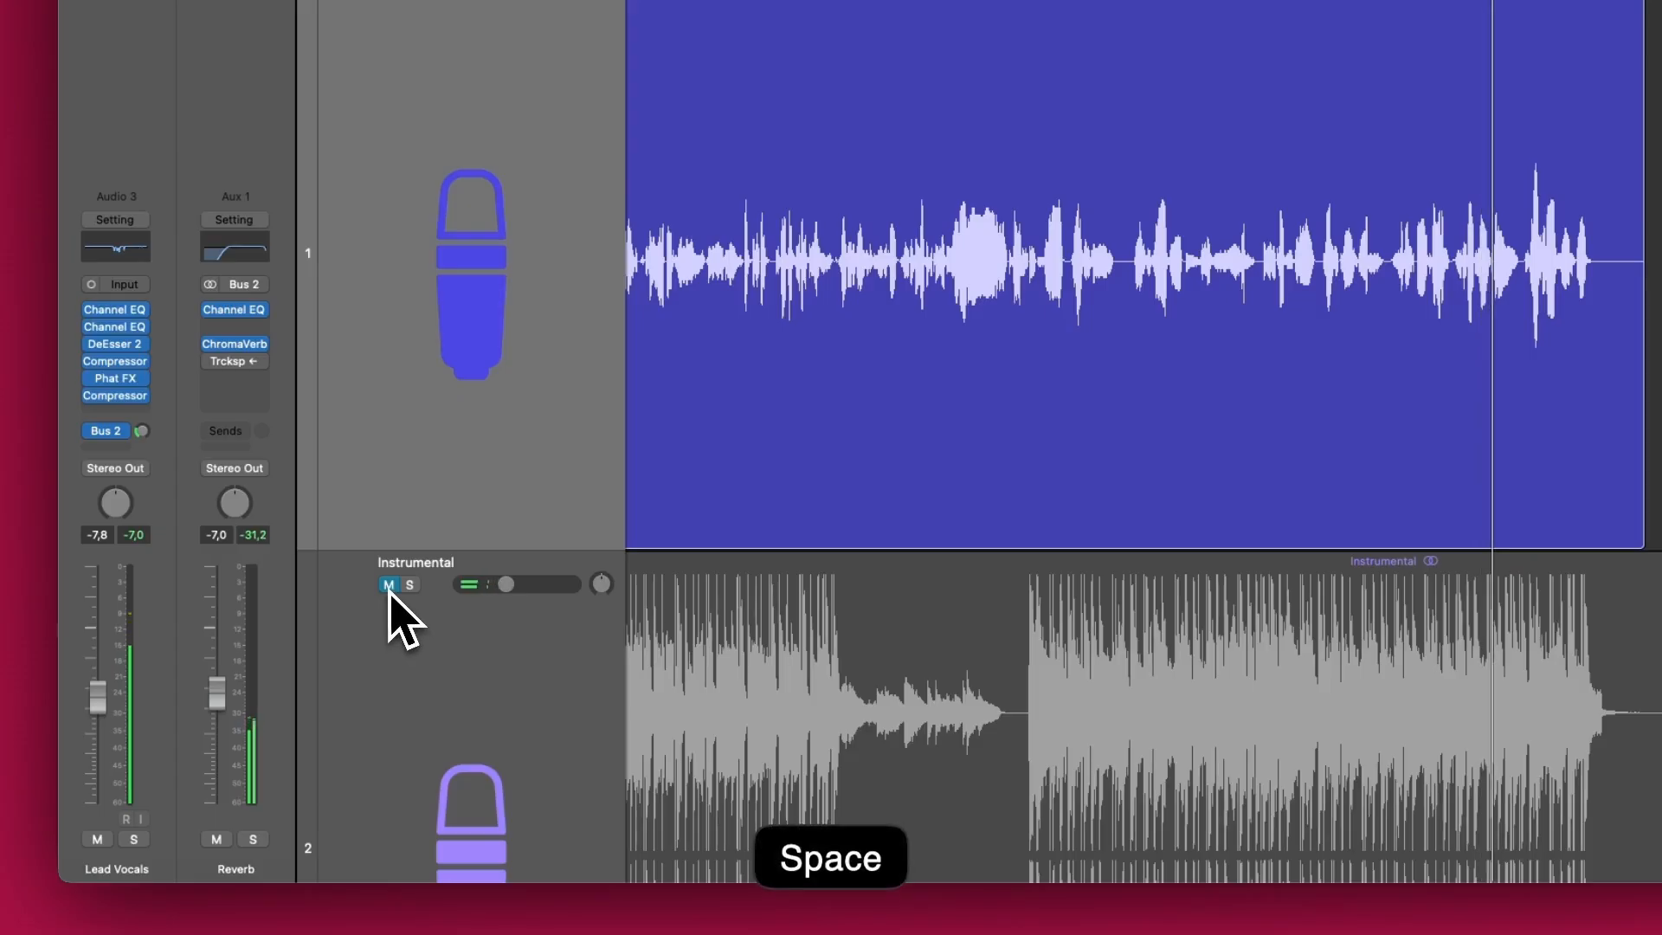
click(389, 585)
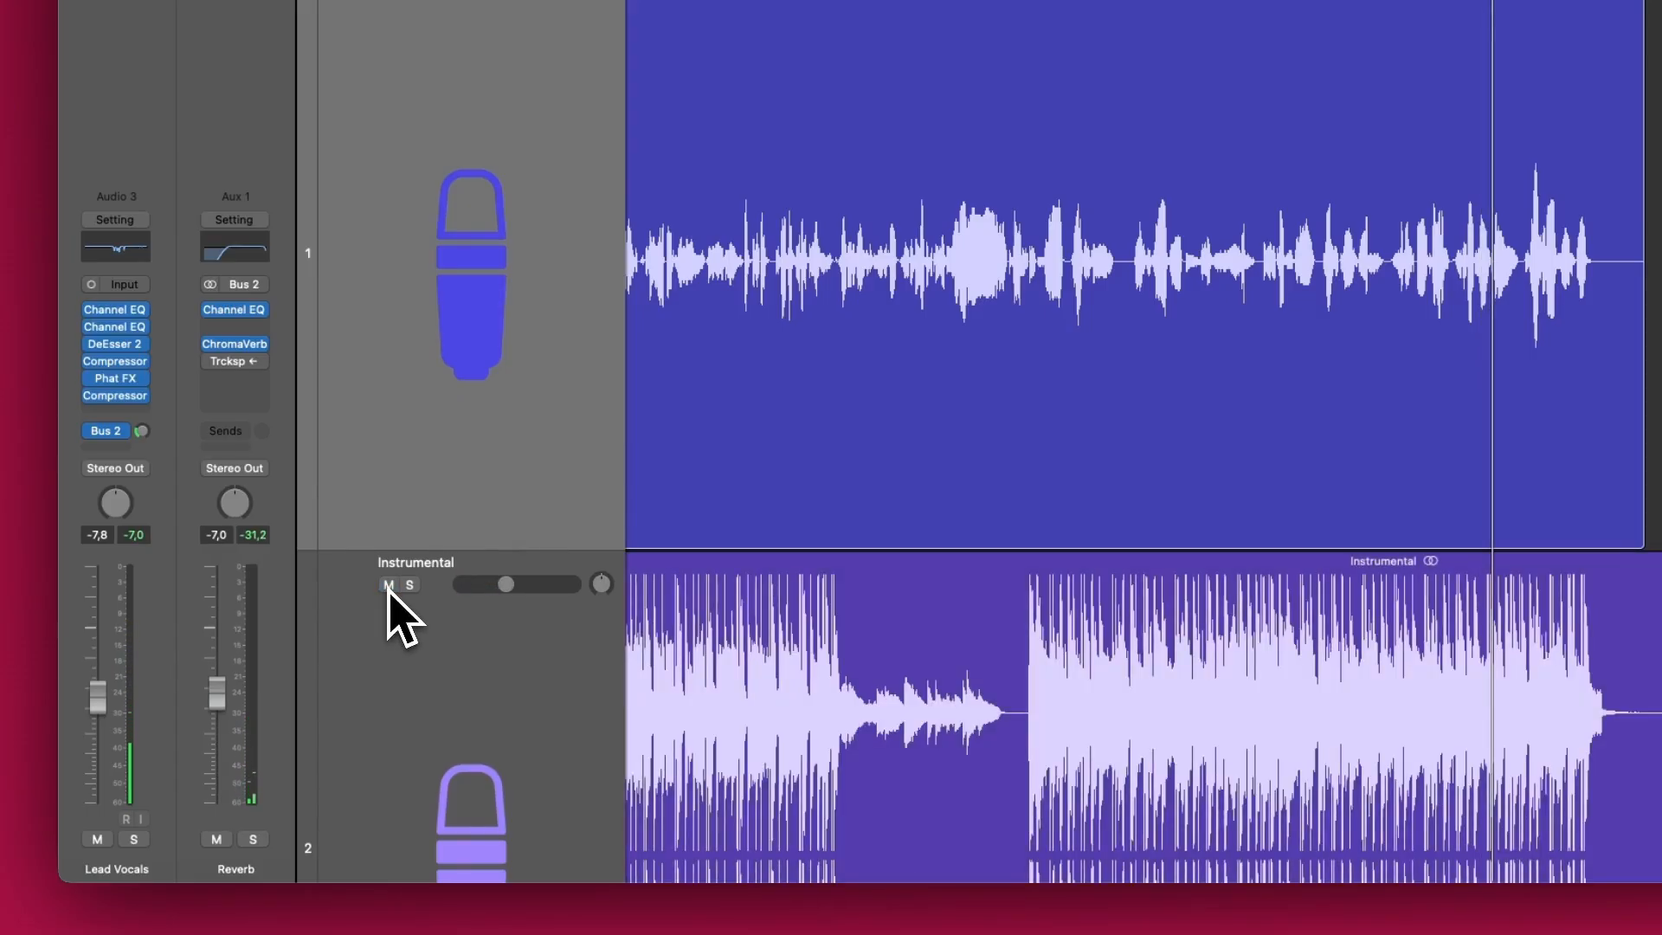
key(space)
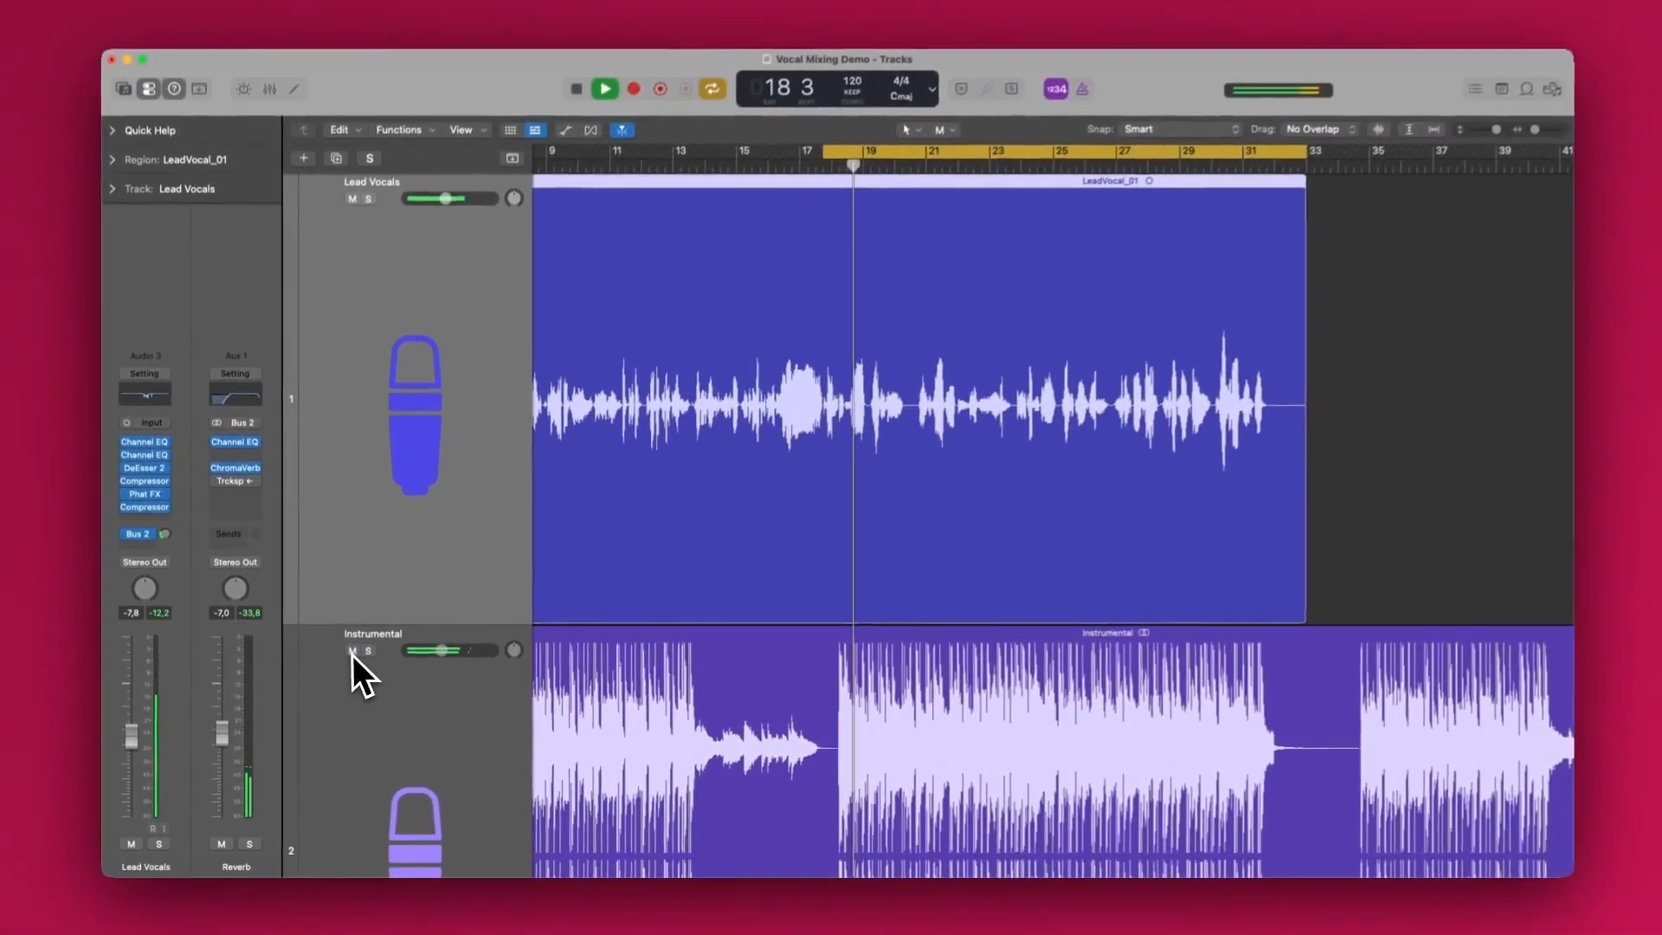